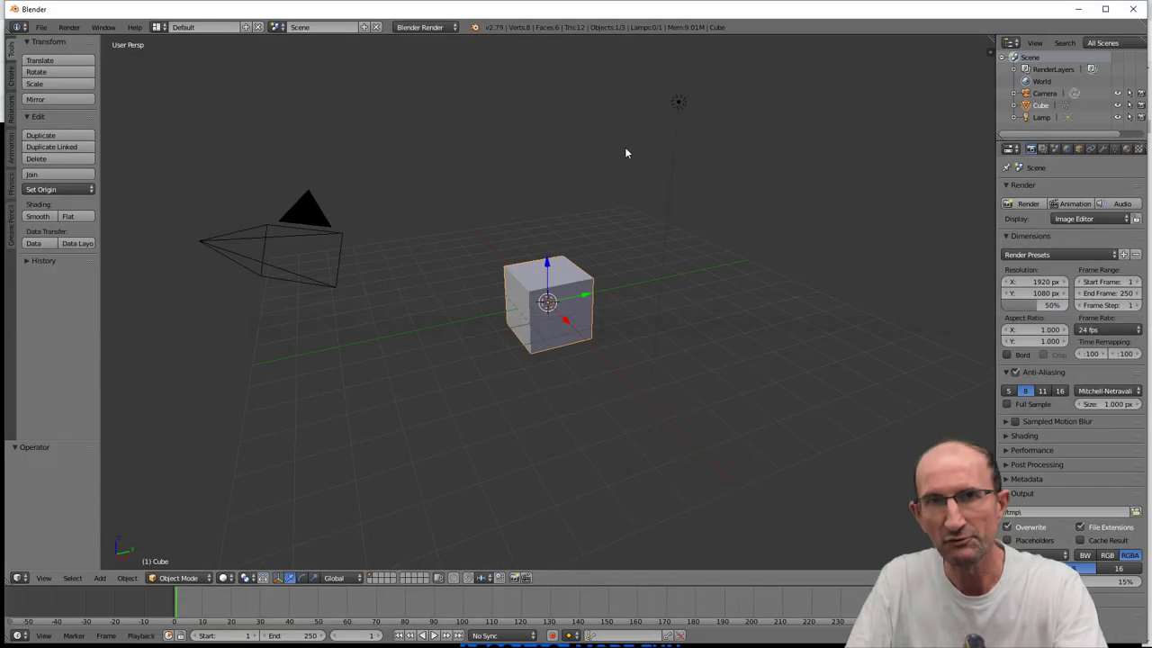
Step: Orbit and zoom in on the default cube, then enter Edit Mode with all faces selected
{"action": "mouse_move", "coordinate": [625, 180]}
{"action": "middle_mouse_down"}
{"action": "mouse_move", "coordinate": [606, 180]}
{"action": "mouse_move", "coordinate": [611, 189]}
{"action": "middle_mouse_up"}
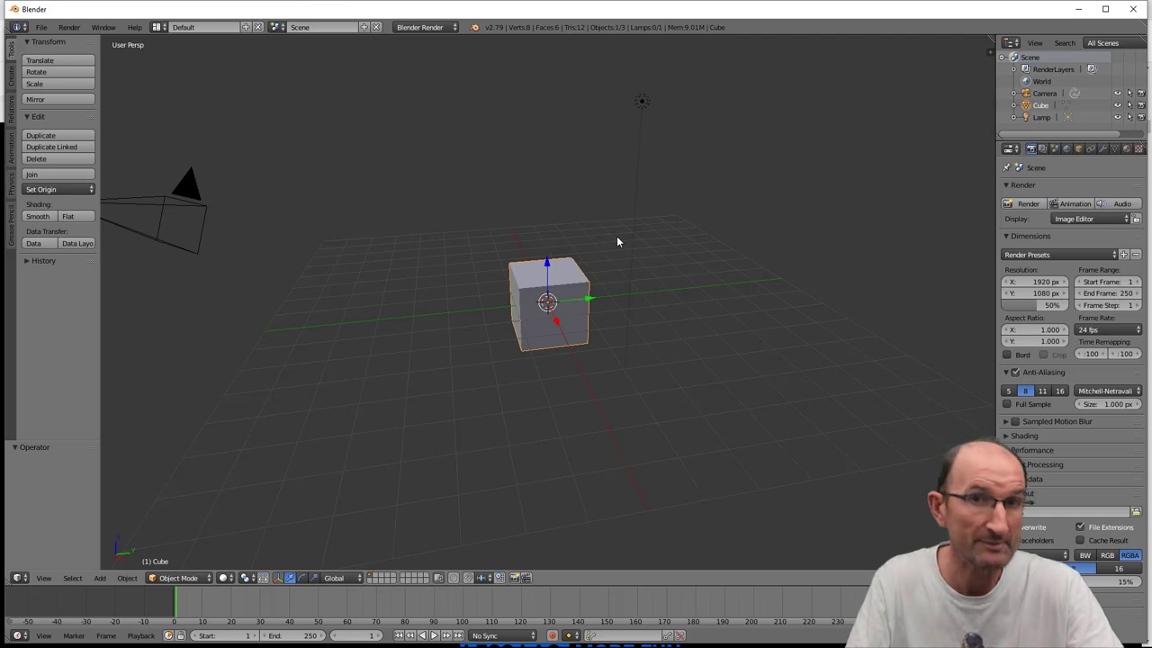
{"action": "mouse_move", "coordinate": [618, 239]}
{"action": "middle_mouse_down"}
{"action": "mouse_move", "coordinate": [602, 249]}
{"action": "mouse_move", "coordinate": [612, 254]}
{"action": "middle_mouse_up"}
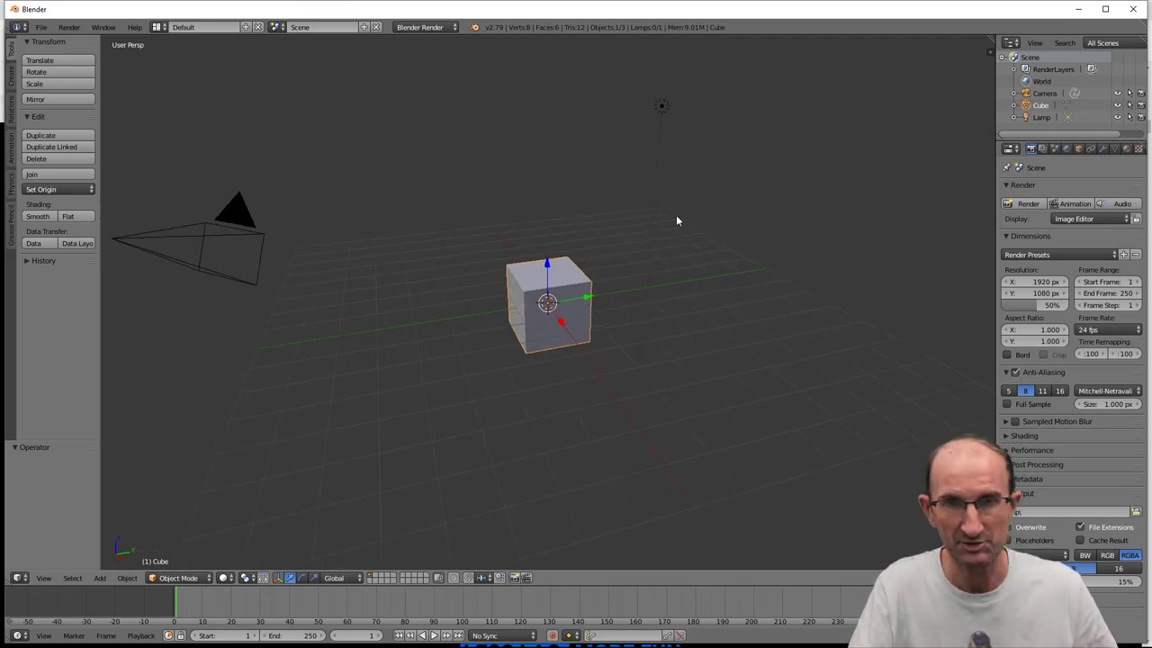
{"action": "middle_click_drag", "start_coordinate": [675, 216], "coordinate": [639, 295]}
{"action": "scroll", "coordinate": [637, 284], "scroll_direction": "up", "scroll_amount": 1}
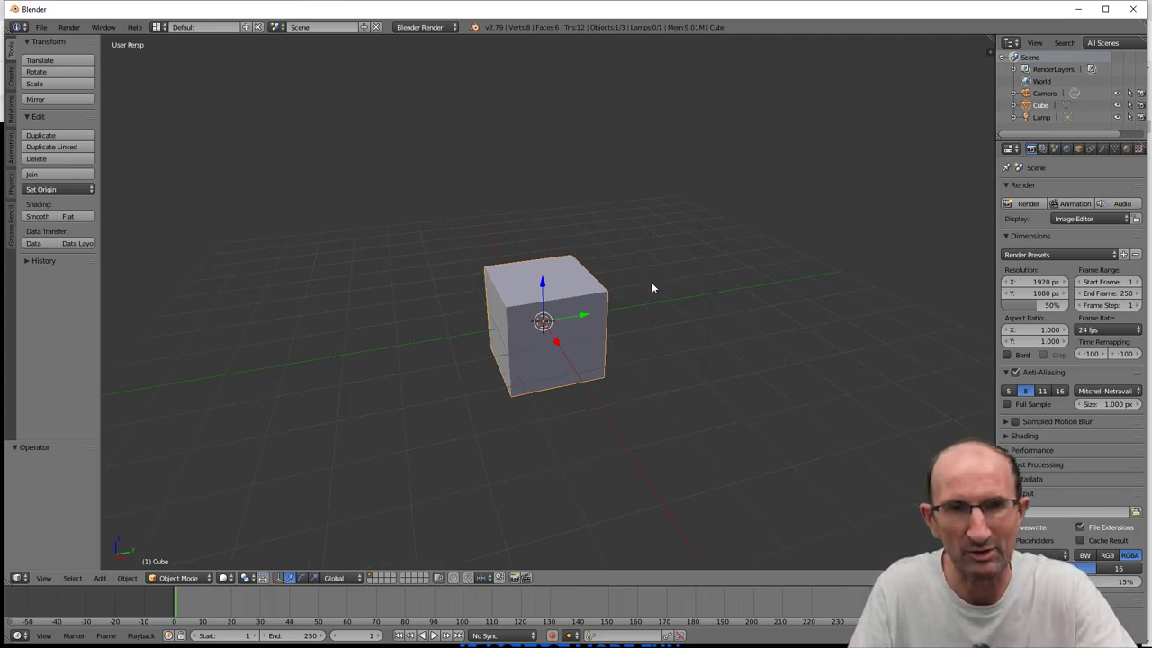
{"action": "mouse_move", "coordinate": [652, 282]}
{"action": "middle_mouse_down"}
{"action": "mouse_move", "coordinate": [657, 295]}
{"action": "mouse_move", "coordinate": [628, 274]}
{"action": "mouse_move", "coordinate": [637, 289]}
{"action": "mouse_move", "coordinate": [646, 282]}
{"action": "mouse_move", "coordinate": [628, 307]}
{"action": "middle_mouse_up"}
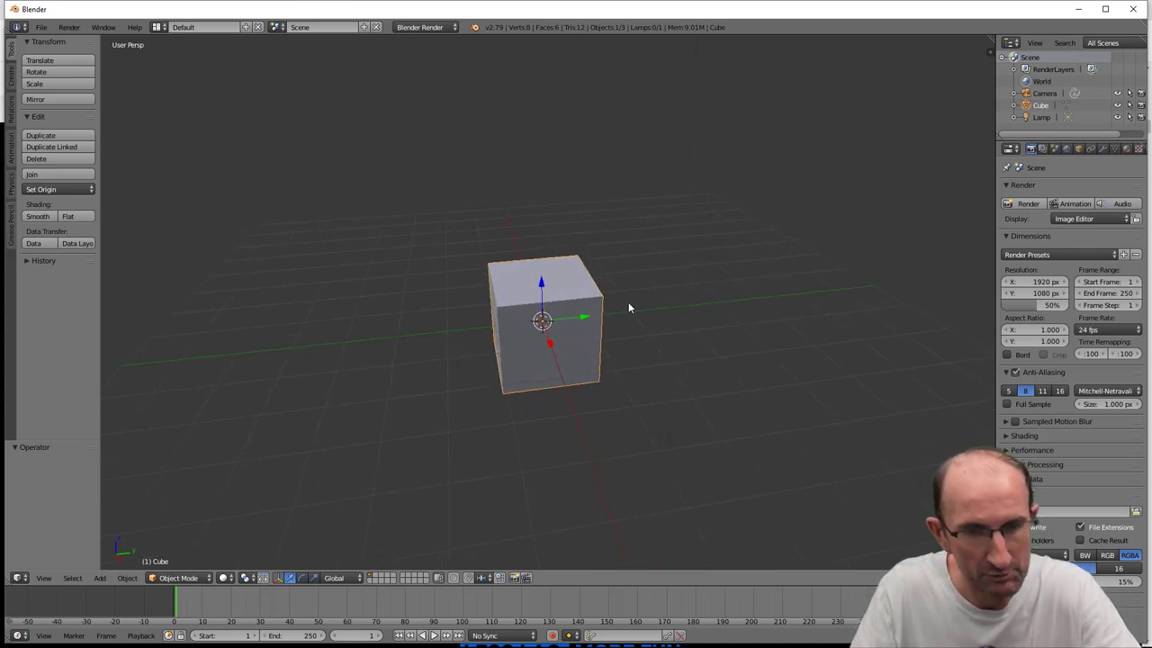
{"action": "mouse_move", "coordinate": [565, 311]}
{"action": "middle_mouse_down"}
{"action": "mouse_move", "coordinate": [580, 309]}
{"action": "mouse_move", "coordinate": [565, 306]}
{"action": "middle_mouse_up"}
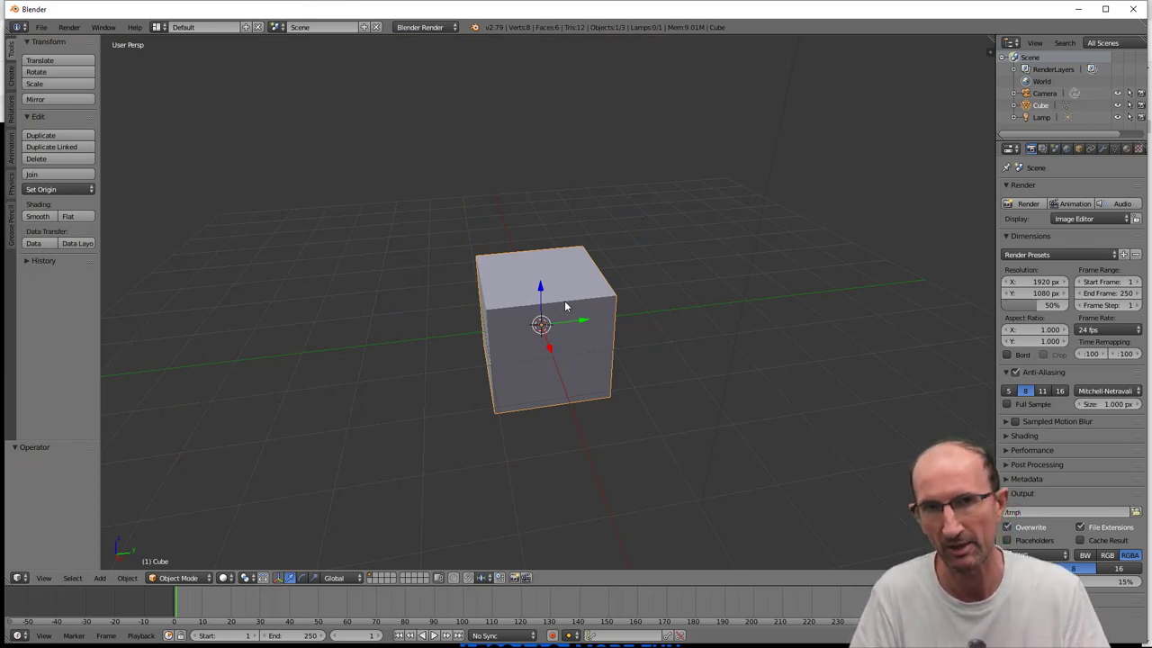
{"action": "mouse_move", "coordinate": [537, 342]}
{"action": "middle_mouse_down"}
{"action": "mouse_move", "coordinate": [540, 326]}
{"action": "mouse_move", "coordinate": [557, 337]}
{"action": "middle_mouse_up"}
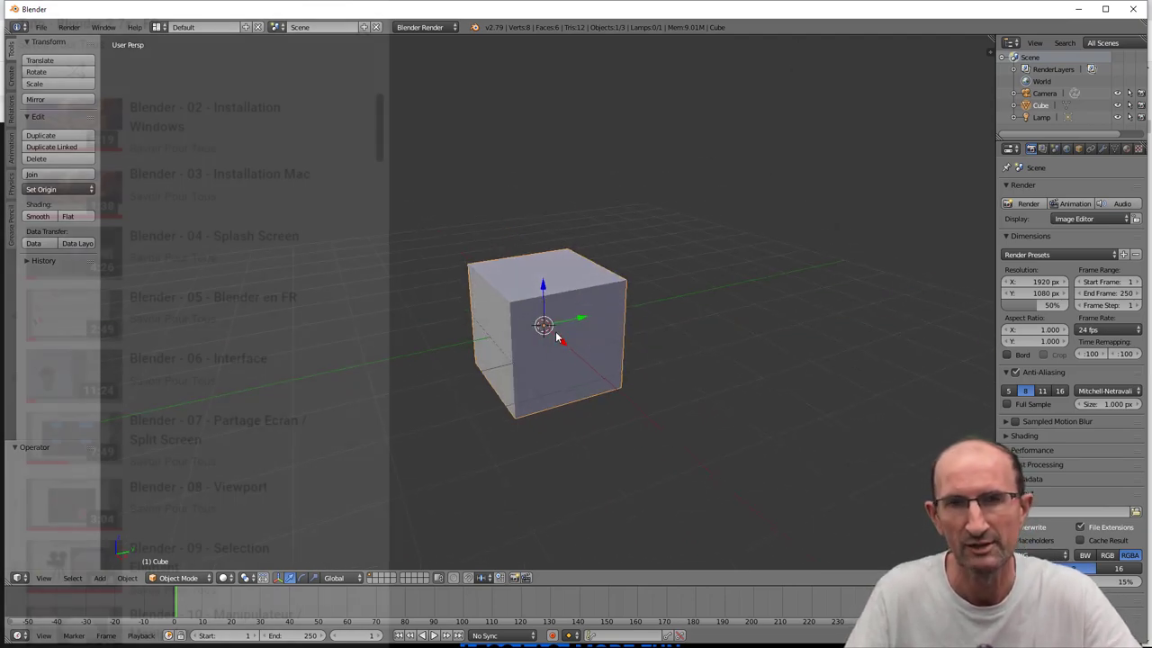
{"action": "scroll", "coordinate": [556, 337], "scroll_direction": "up", "scroll_amount": 2}
{"action": "scroll", "coordinate": [551, 331], "scroll_direction": "down", "scroll_amount": 2}
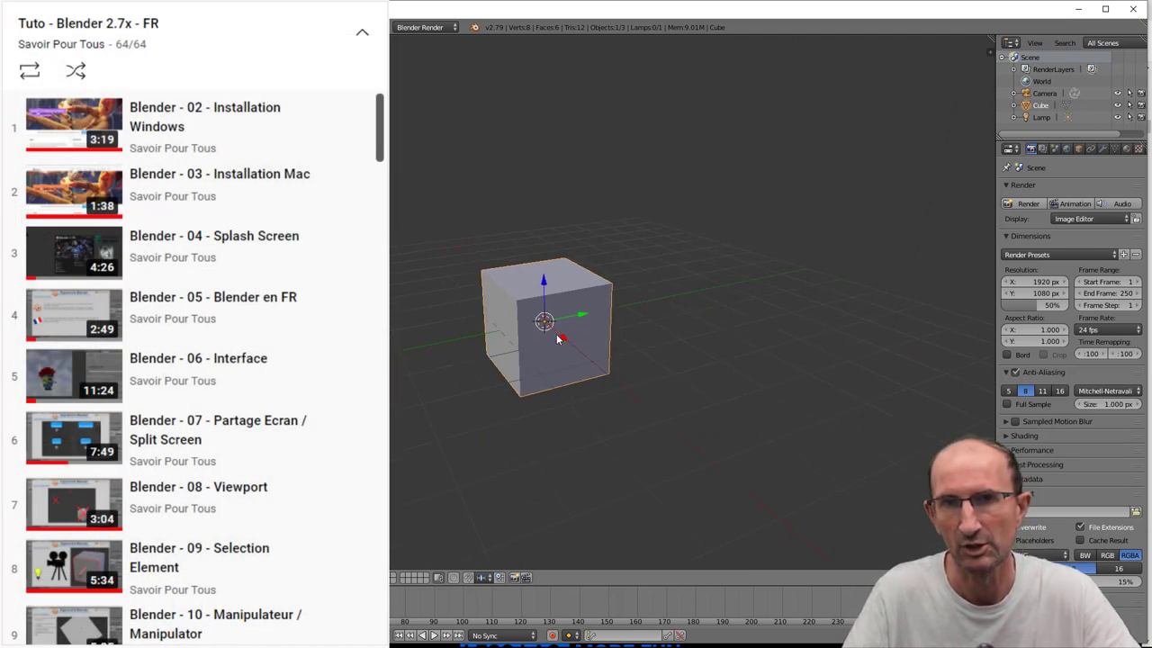
{"action": "scroll", "coordinate": [576, 319], "scroll_direction": "down", "scroll_amount": 1}
{"action": "middle_click_drag", "start_coordinate": [582, 316], "coordinate": [540, 315]}
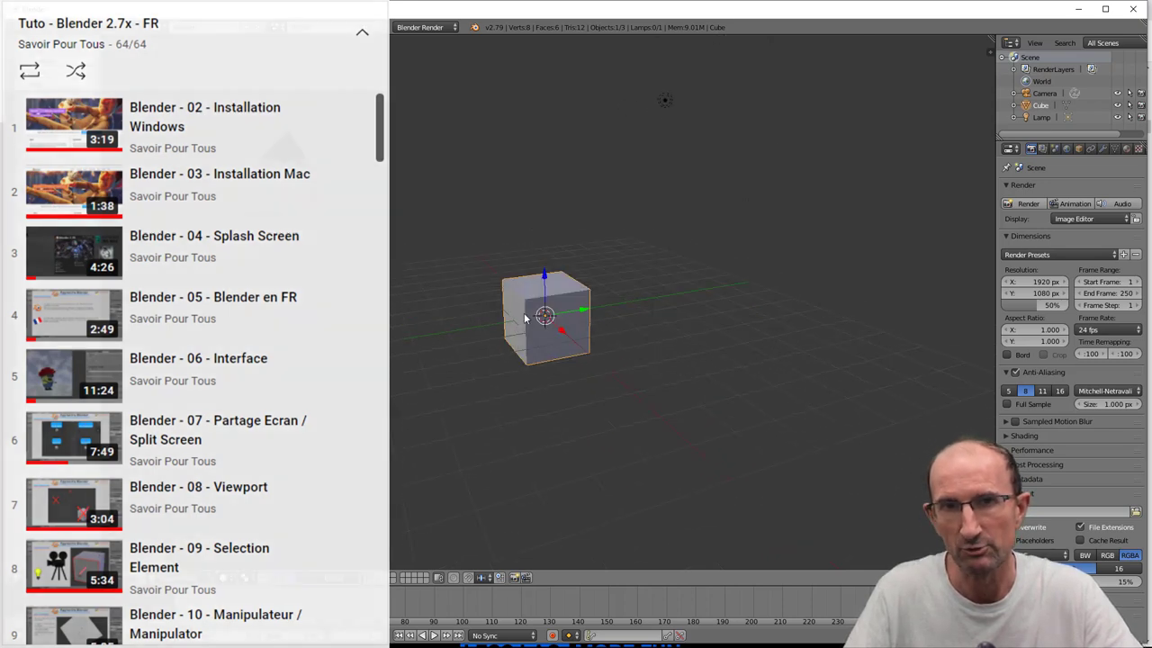
{"action": "scroll", "coordinate": [531, 317], "scroll_direction": "up", "scroll_amount": 4}
{"action": "key", "text": "Tab"}
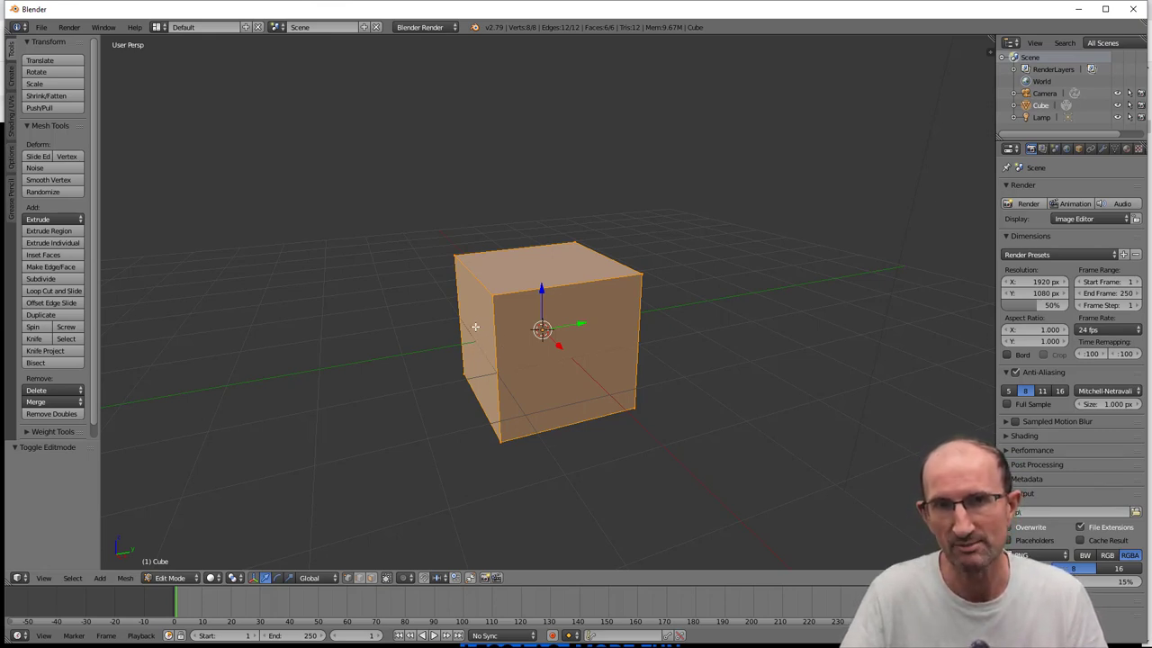
Step: In face select mode, move the cube's left face −1.278 along X to flatten the box
{"action": "key", "text": "ctrl+Tab"}
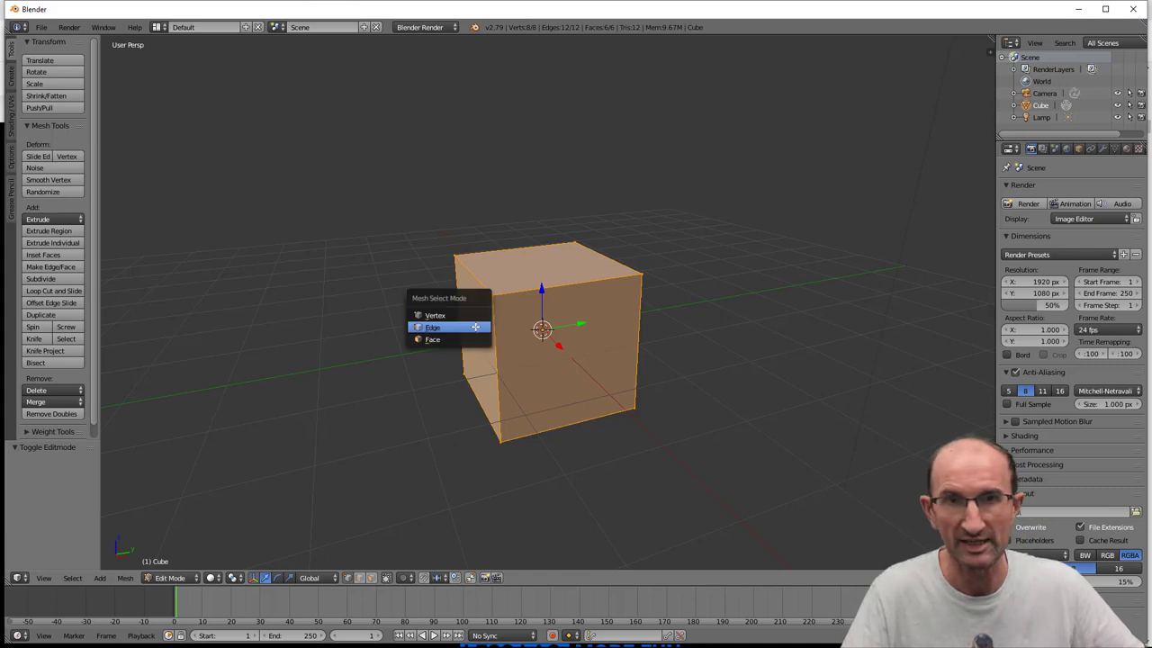
{"action": "left_click", "coordinate": [478, 339]}
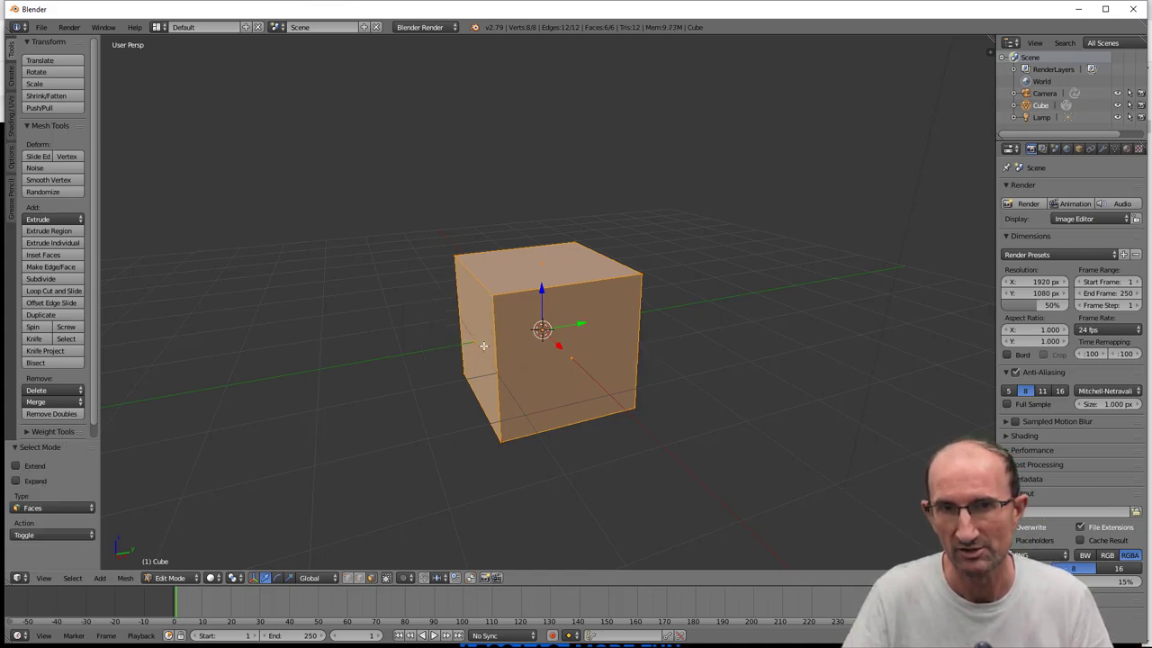
{"action": "right_click", "coordinate": [479, 346]}
{"action": "left_click_drag", "start_coordinate": [511, 339], "coordinate": [626, 348]}
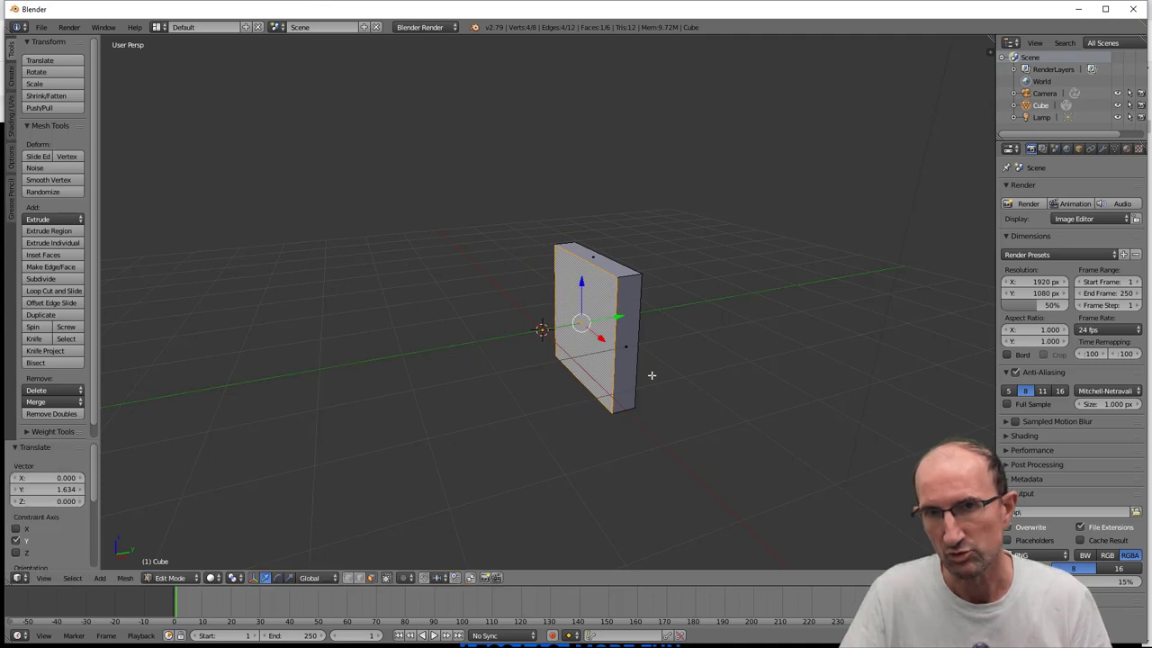
{"action": "middle_click_drag", "start_coordinate": [652, 374], "coordinate": [696, 383]}
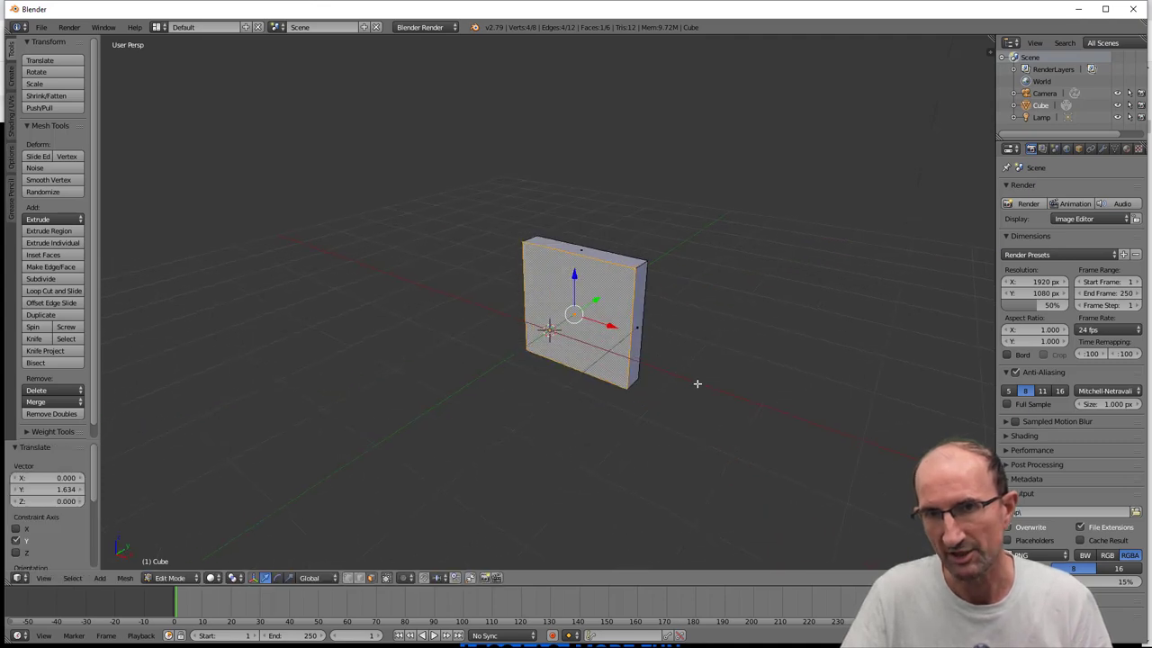
Step: Slide a side face 0.183 along Y to narrow the slab into a thin plank
{"action": "right_click", "coordinate": [639, 288]}
{"action": "left_click_drag", "start_coordinate": [677, 342], "coordinate": [604, 313]}
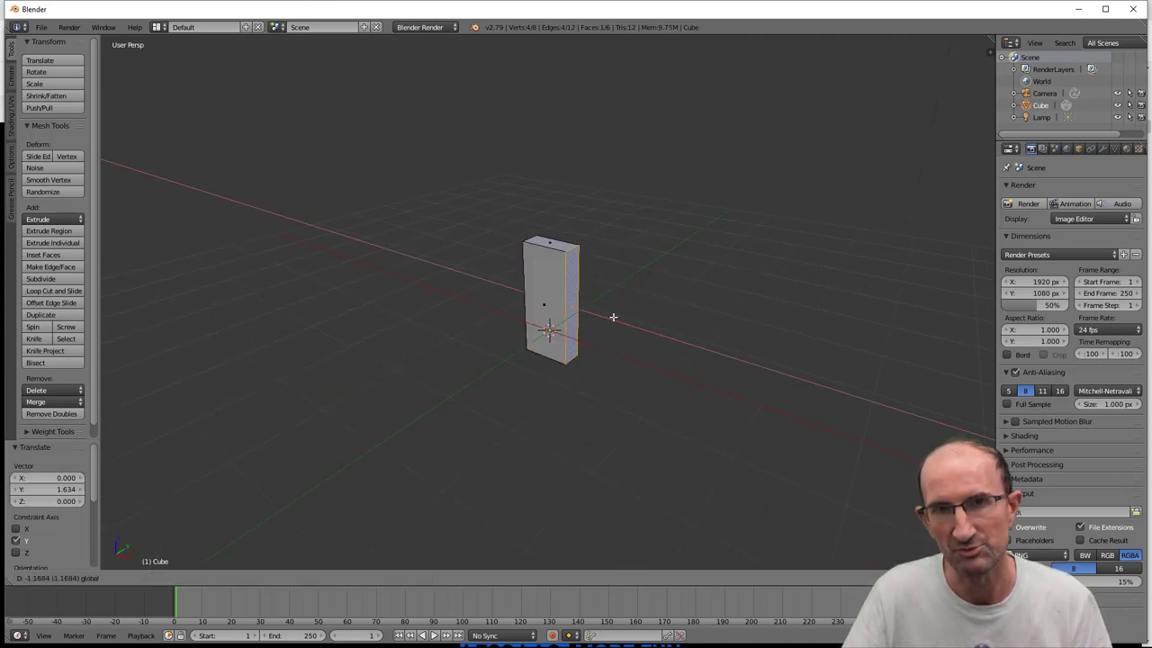
{"action": "middle_click_drag", "start_coordinate": [544, 264], "coordinate": [523, 329]}
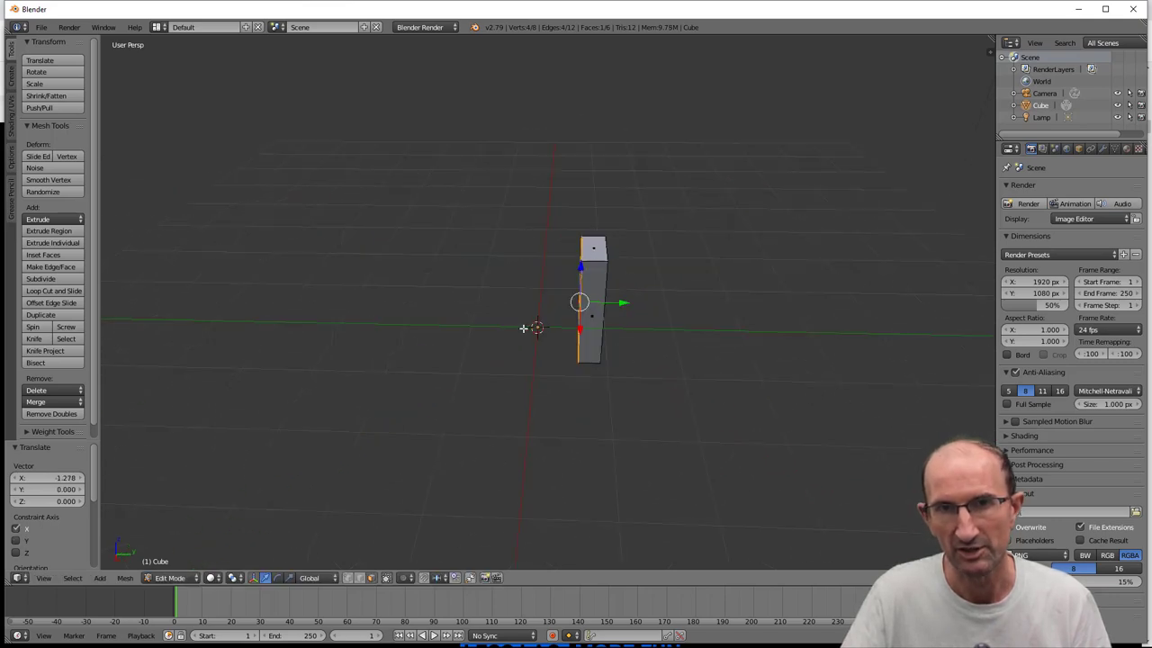
{"action": "left_click_drag", "start_coordinate": [623, 305], "coordinate": [637, 307]}
{"action": "mouse_move", "coordinate": [637, 307]}
{"action": "middle_mouse_down"}
{"action": "mouse_move", "coordinate": [678, 317]}
{"action": "mouse_move", "coordinate": [634, 320]}
{"action": "middle_mouse_up"}
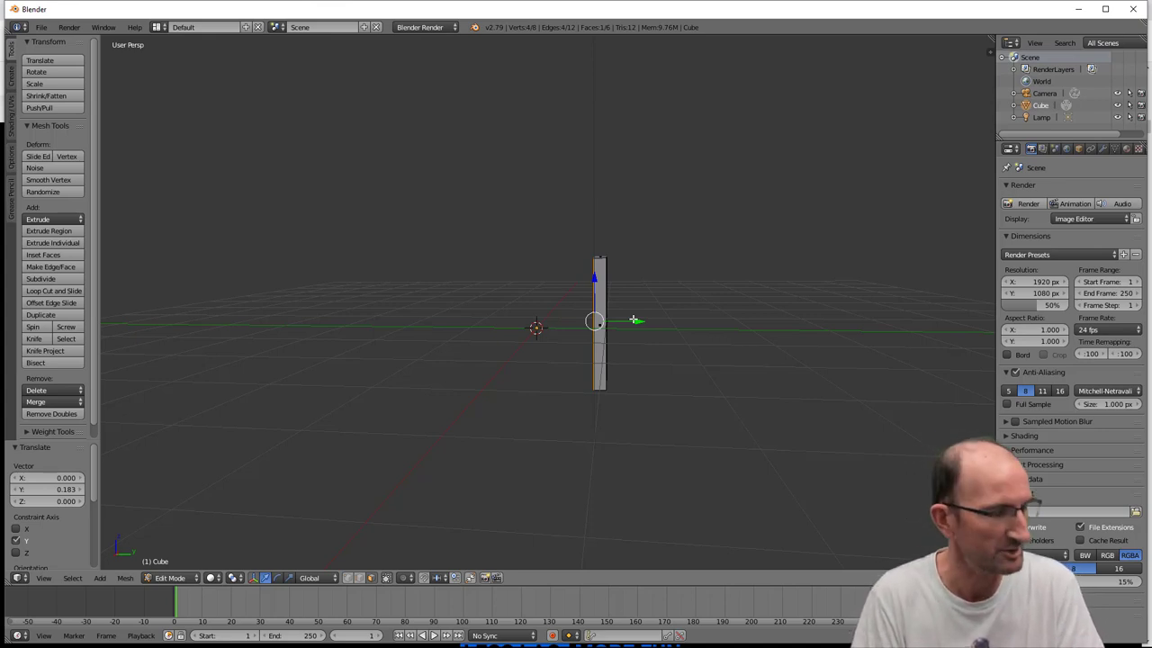
Step: Back in Object Mode, rotate the slab to -90° so it stands upright
{"action": "key", "text": "Tab"}
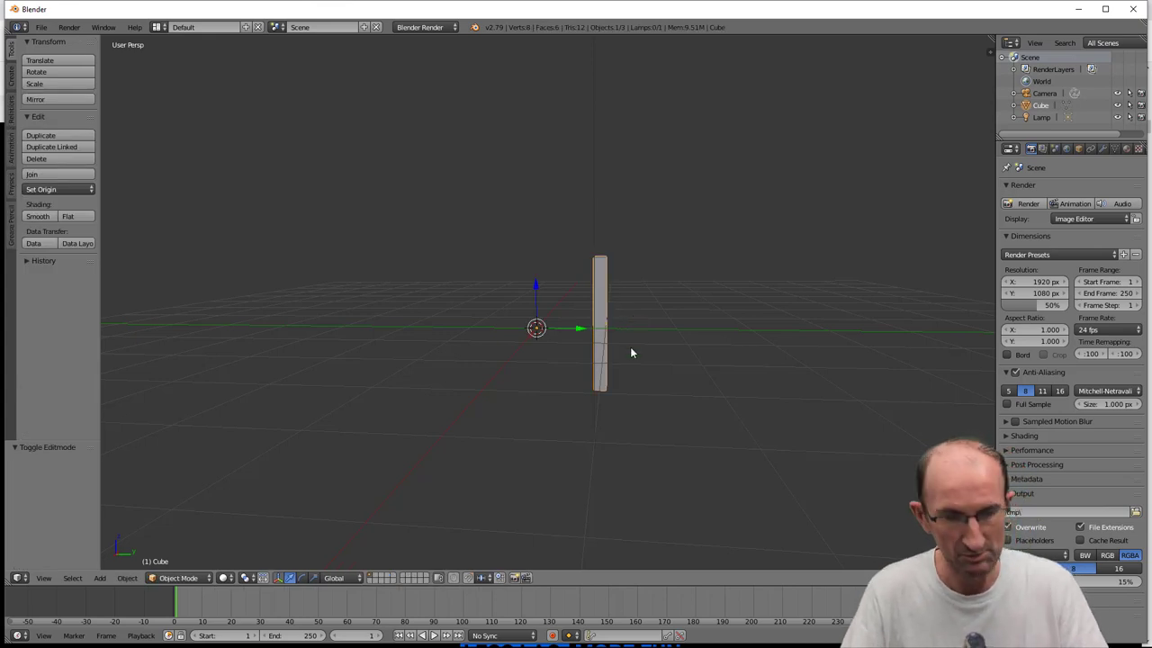
{"action": "key", "text": "KP_1"}
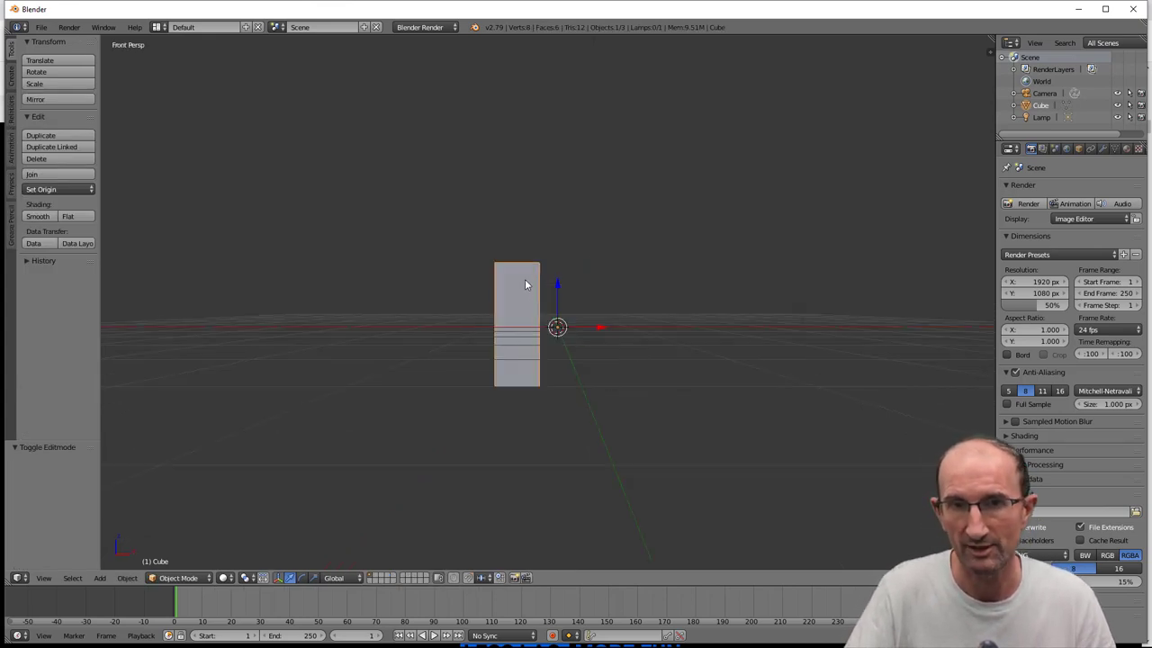
{"action": "left_click", "coordinate": [303, 577]}
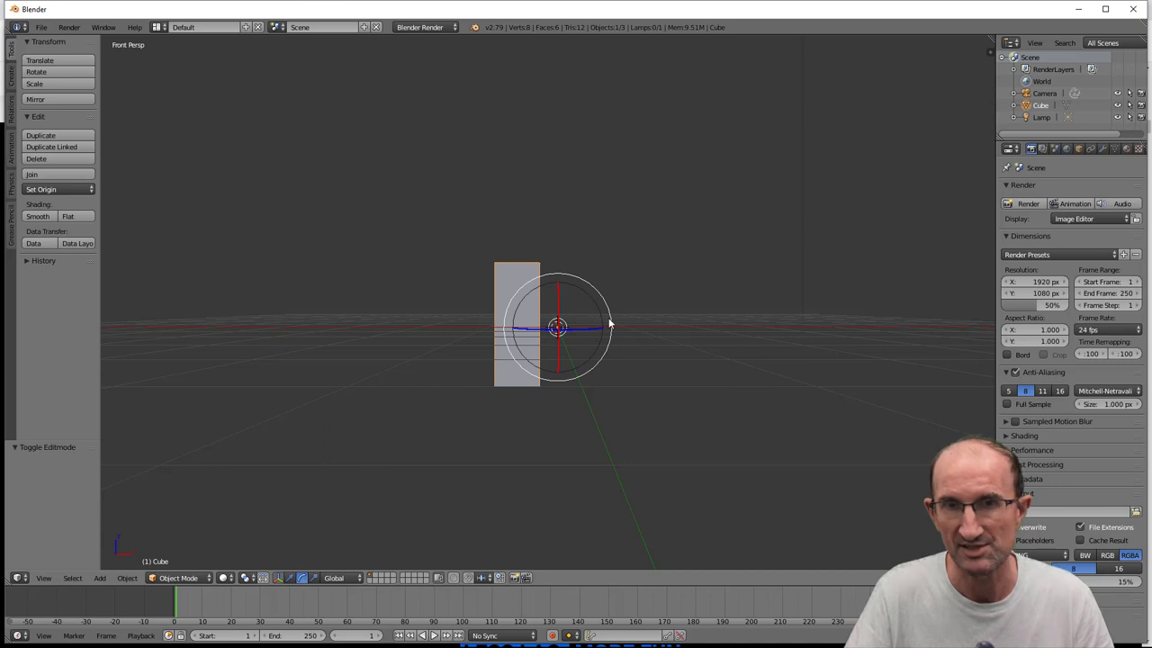
{"action": "middle_click_drag", "start_coordinate": [630, 326], "coordinate": [621, 341]}
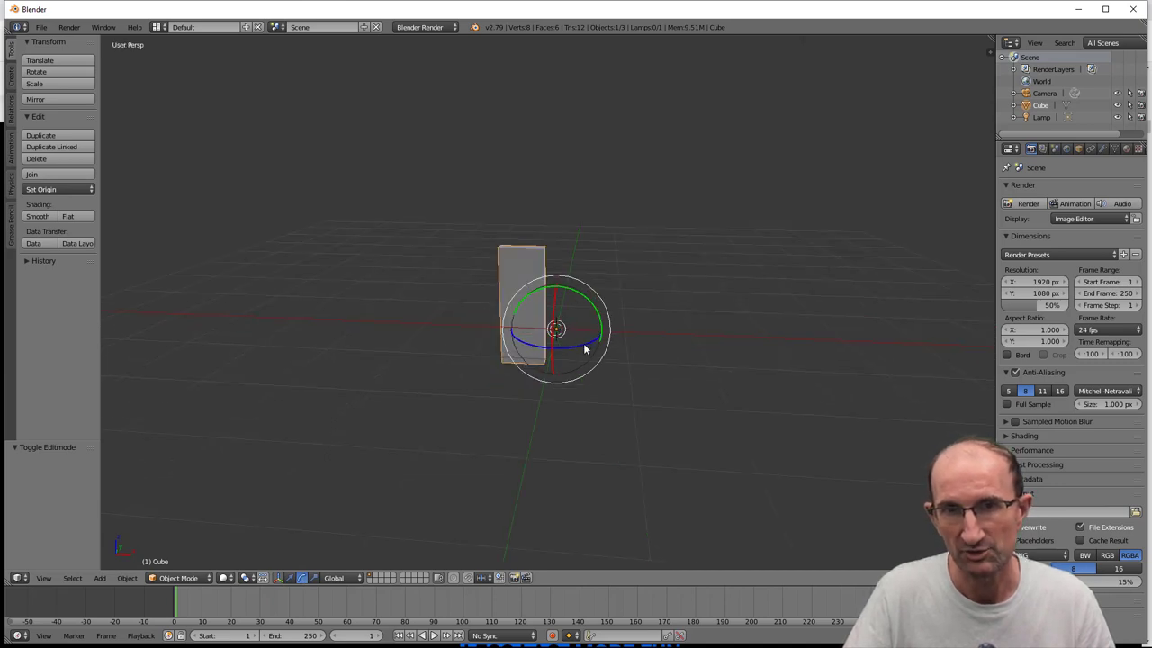
{"action": "left_click_drag", "start_coordinate": [583, 343], "coordinate": [540, 347]}
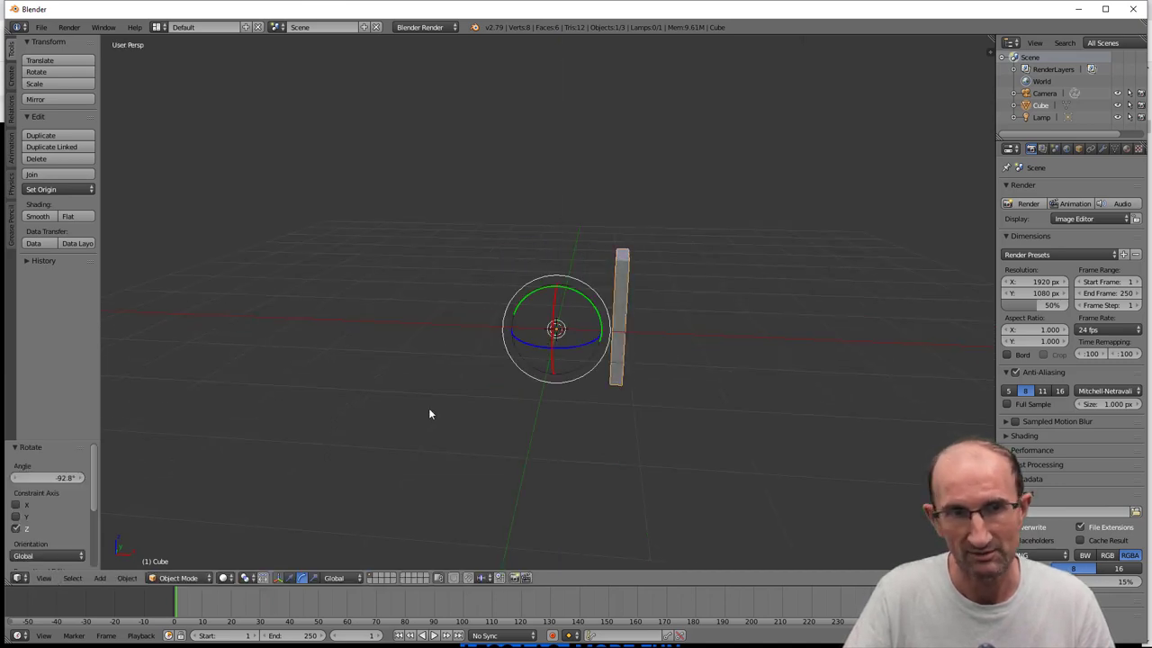
{"action": "left_click", "coordinate": [45, 478]}
{"action": "type", "text": "-90"}
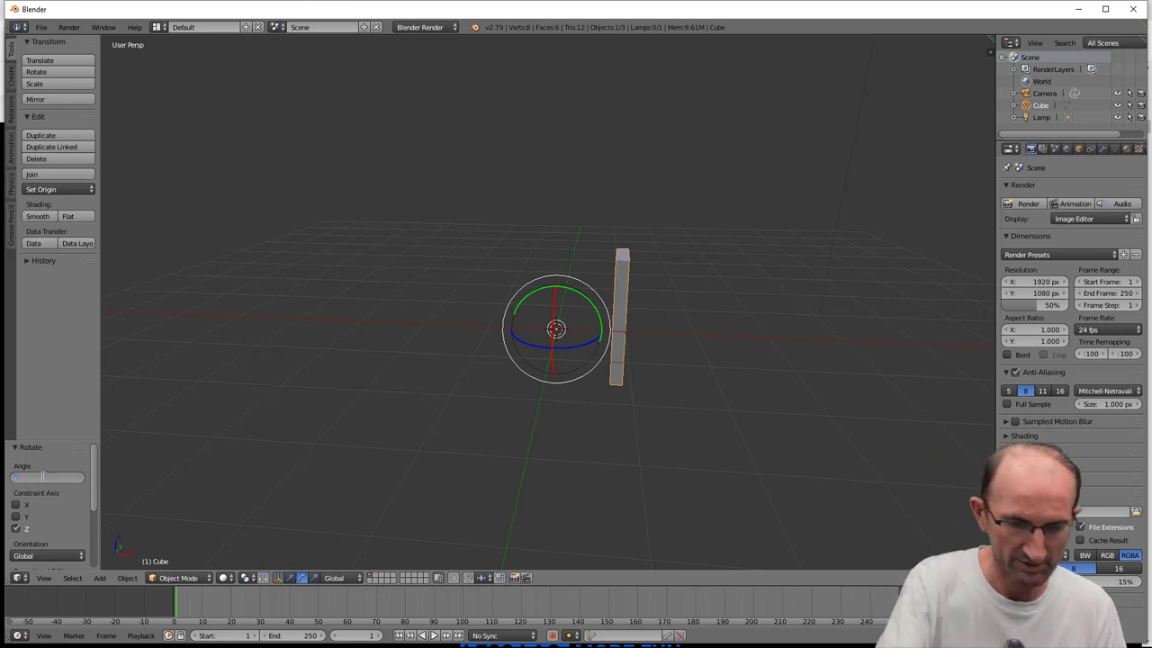
{"action": "key", "text": "Return"}
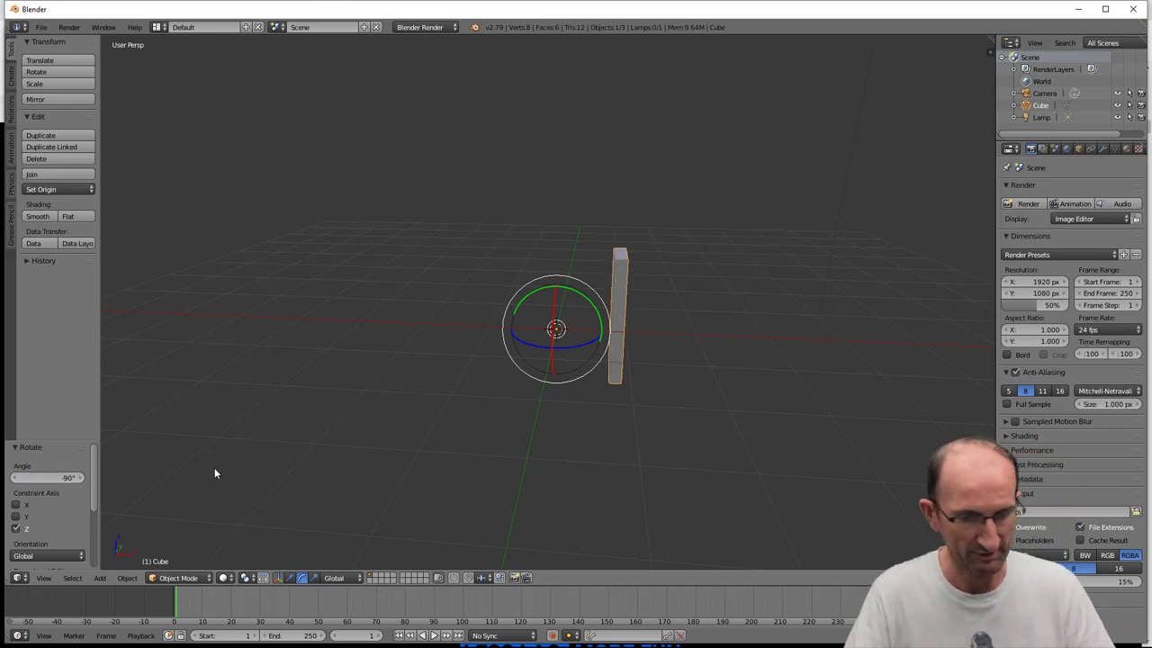
Step: In orthographic front view, raise the slab 0.992 along Z to sit on the floor
{"action": "key", "text": "KP_1"}
{"action": "key", "text": "KP_5"}
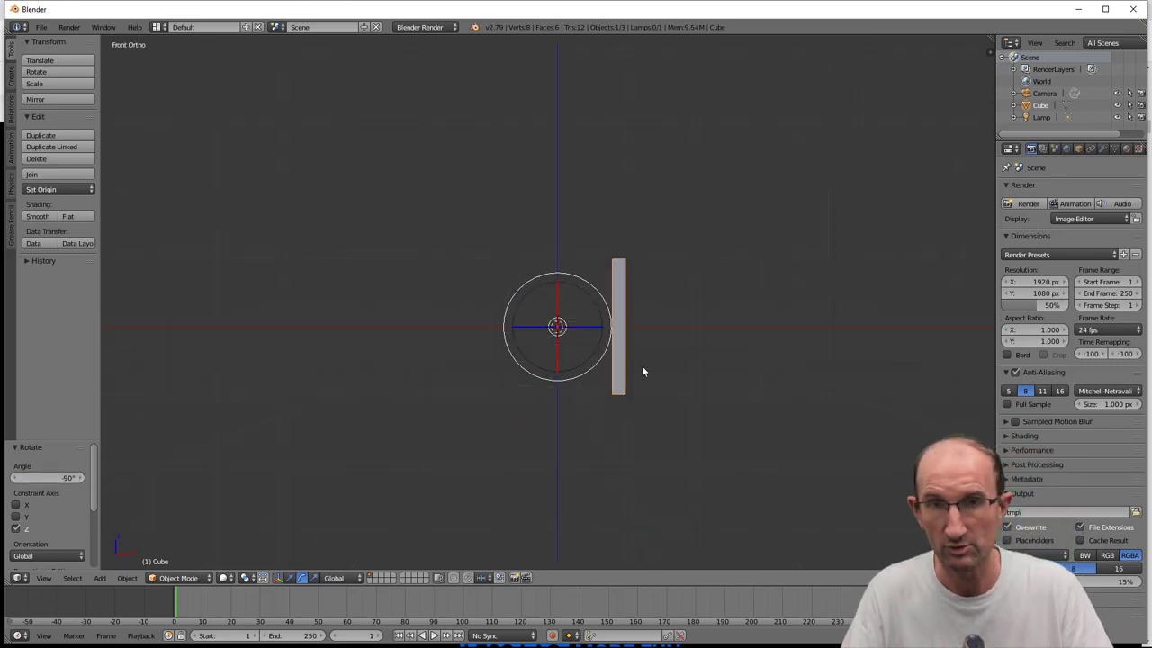
{"action": "key", "text": "g"}
{"action": "key", "text": "z"}
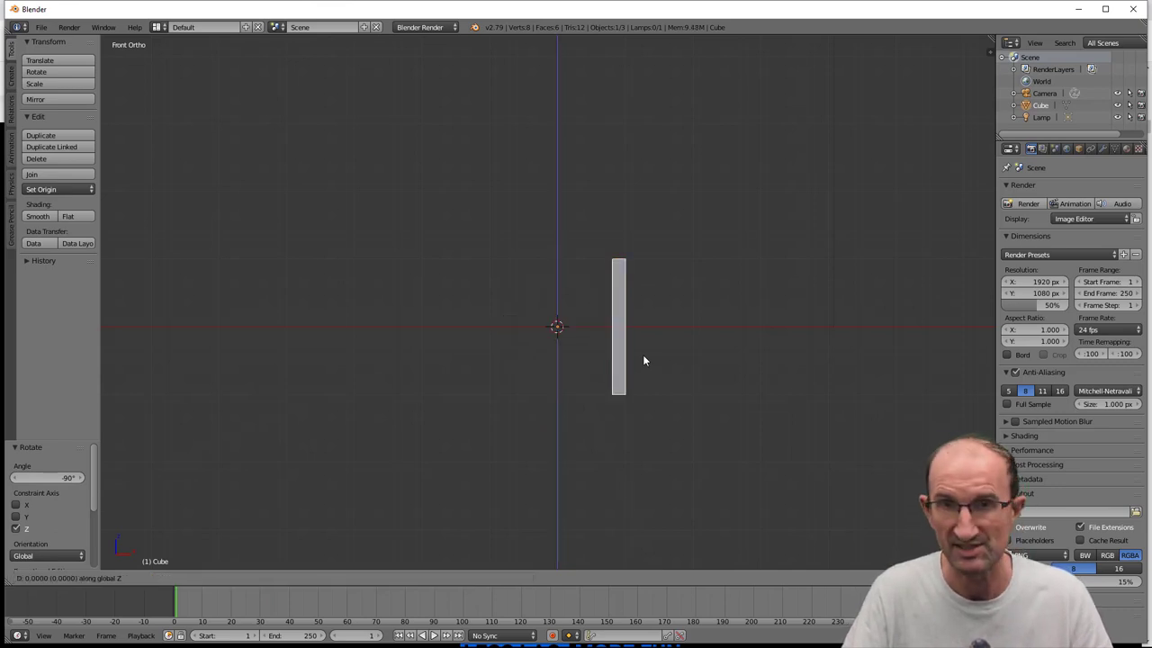
{"action": "left_click", "coordinate": [639, 288]}
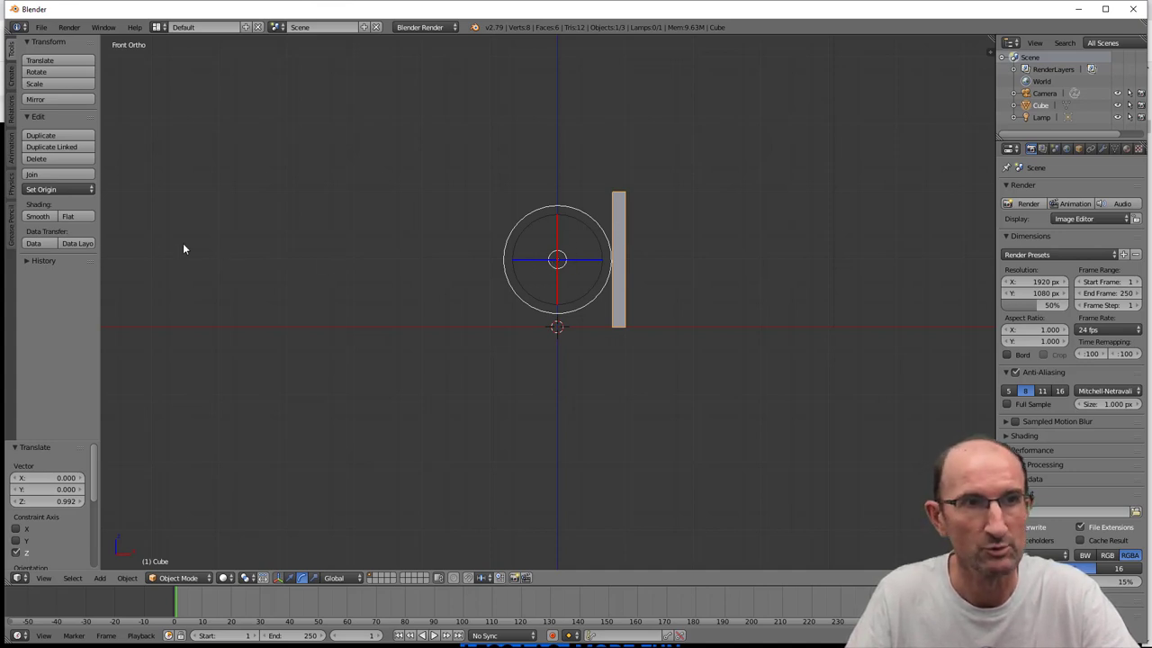
Step: Set the slab's origin to its geometry and hide the transform gizmo
{"action": "left_click", "coordinate": [44, 189]}
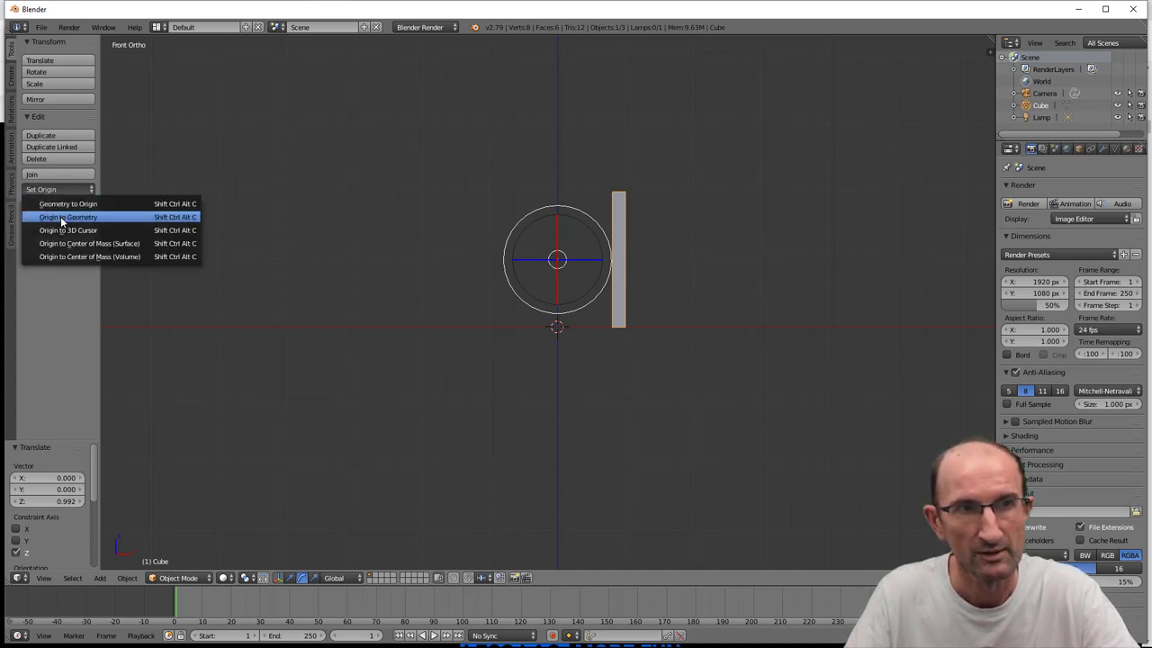
{"action": "left_click", "coordinate": [60, 216]}
{"action": "middle_click_drag", "start_coordinate": [592, 223], "coordinate": [431, 503]}
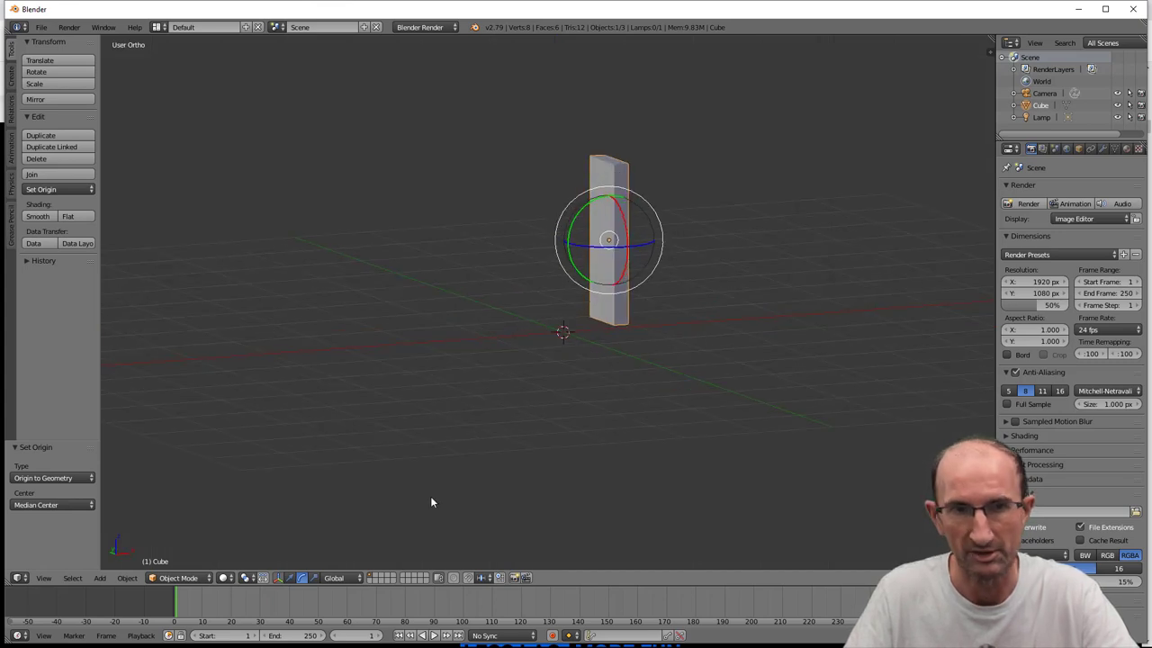
{"action": "left_click", "coordinate": [277, 579]}
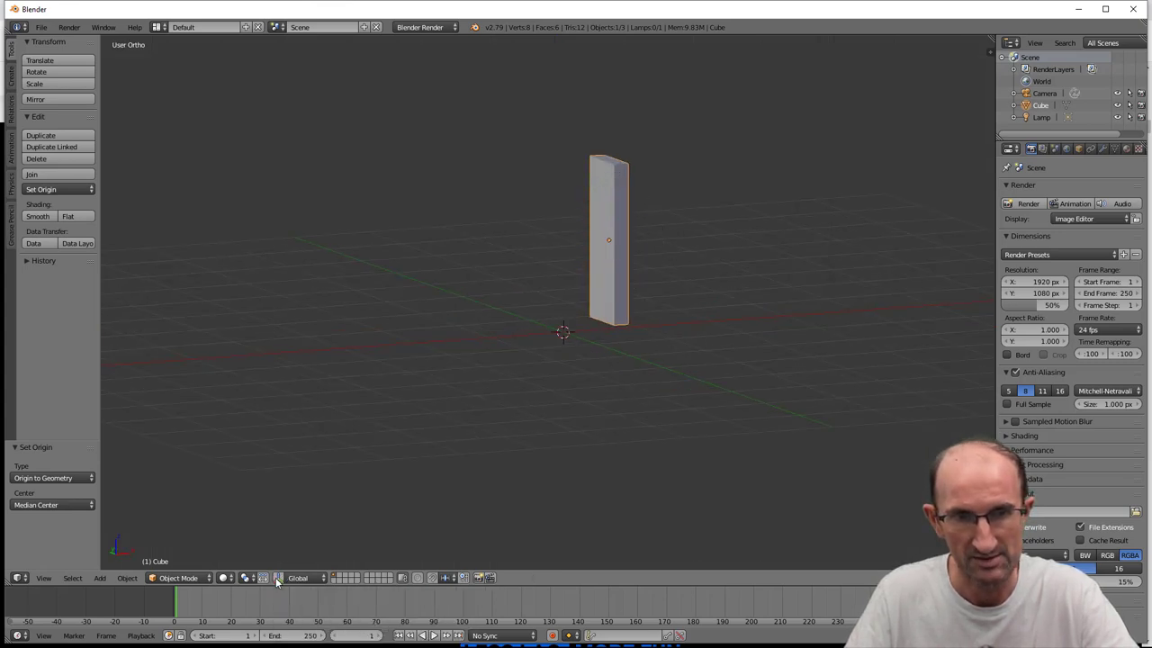
{"action": "mouse_move", "coordinate": [549, 321]}
{"action": "middle_mouse_down"}
{"action": "mouse_move", "coordinate": [599, 303]}
{"action": "mouse_move", "coordinate": [571, 288]}
{"action": "mouse_move", "coordinate": [564, 308]}
{"action": "middle_mouse_up"}
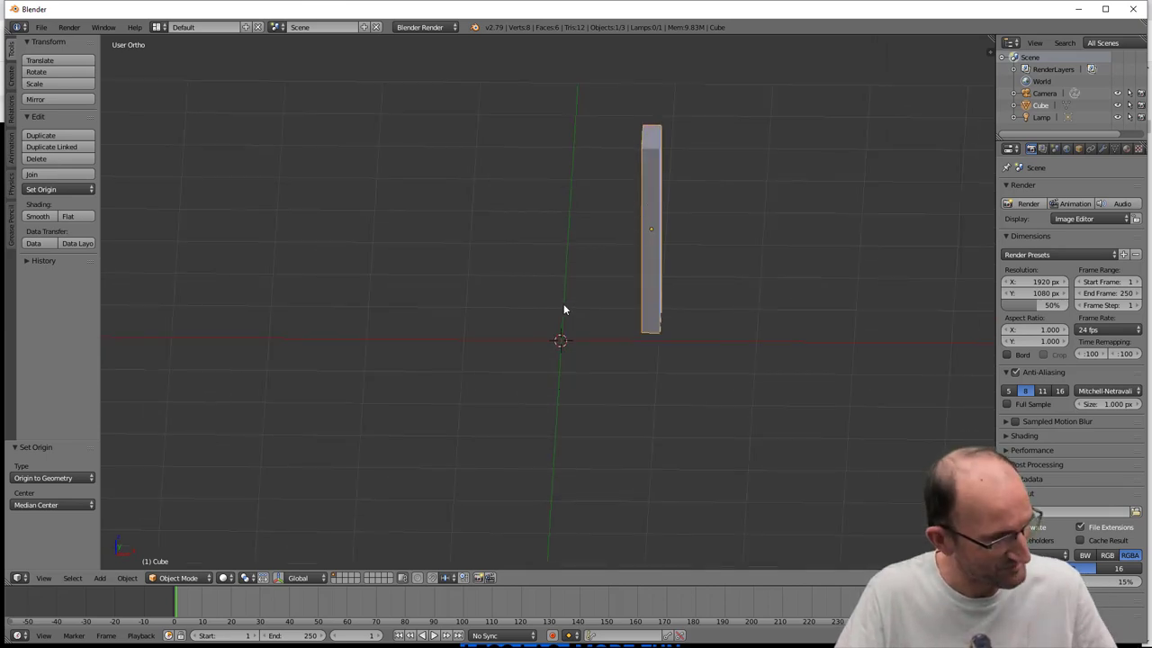
Step: Add a plane at the origin and enter Edit Mode on it
{"action": "key", "text": "shift+a"}
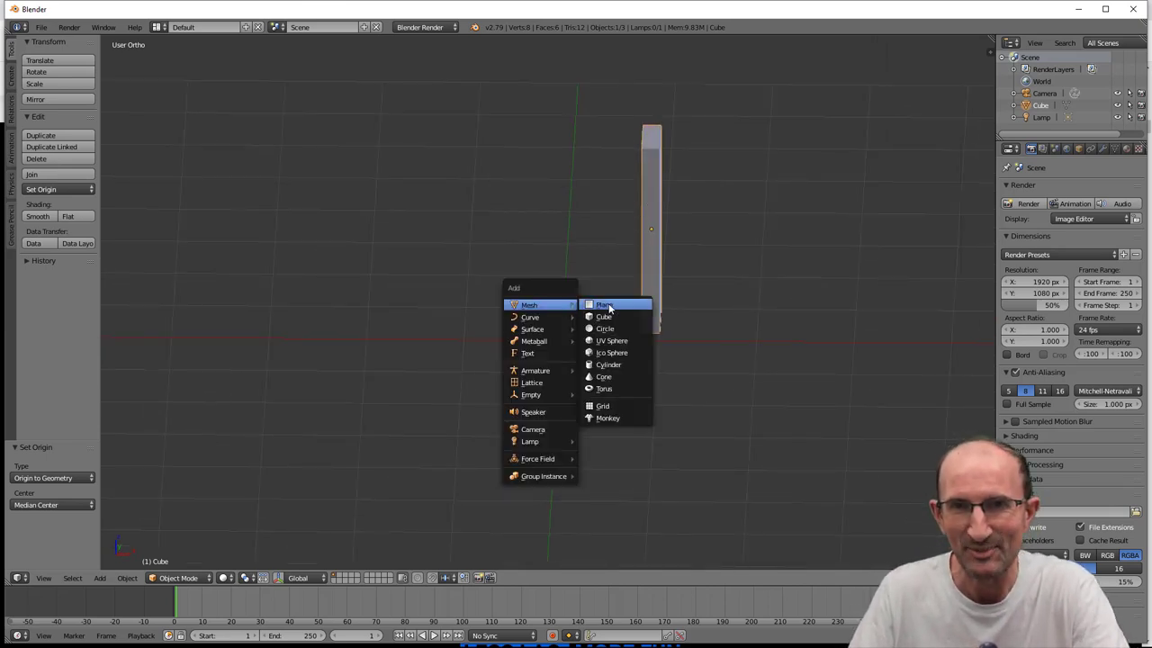
{"action": "left_click", "coordinate": [605, 307]}
{"action": "mouse_move", "coordinate": [583, 318]}
{"action": "middle_mouse_down"}
{"action": "mouse_move", "coordinate": [591, 325]}
{"action": "mouse_move", "coordinate": [440, 337]}
{"action": "mouse_move", "coordinate": [444, 347]}
{"action": "middle_mouse_up"}
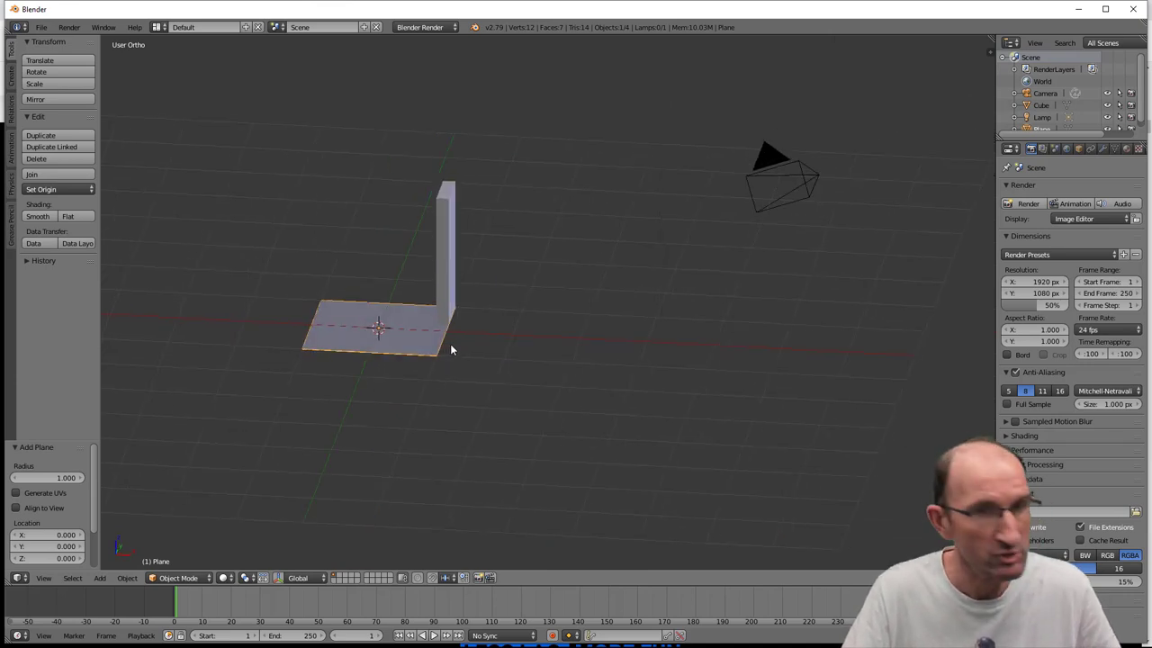
{"action": "key", "text": "Tab"}
{"action": "scroll", "coordinate": [447, 349], "scroll_direction": "up", "scroll_amount": 2}
{"action": "scroll", "coordinate": [378, 378], "scroll_direction": "up", "scroll_amount": 2}
{"action": "middle_click_drag", "start_coordinate": [351, 395], "coordinate": [523, 388], "text": "shift"}
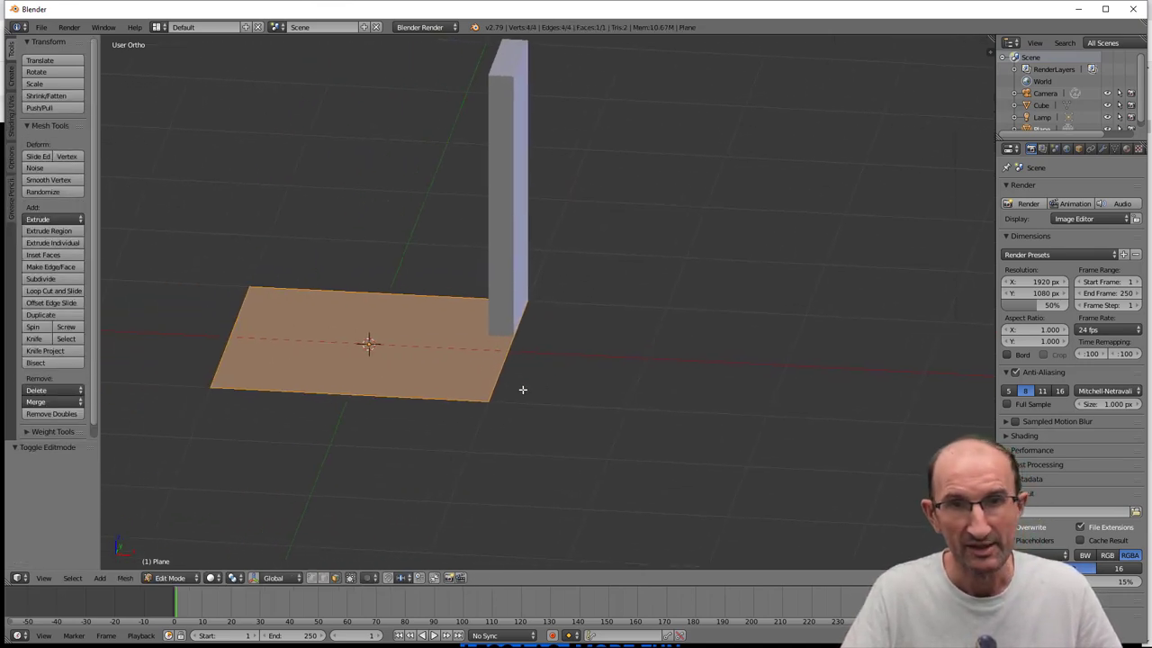
Step: Select the plane's right edge and stretch it along X past the slab
{"action": "key", "text": "ctrl+Tab"}
{"action": "left_click", "coordinate": [505, 378]}
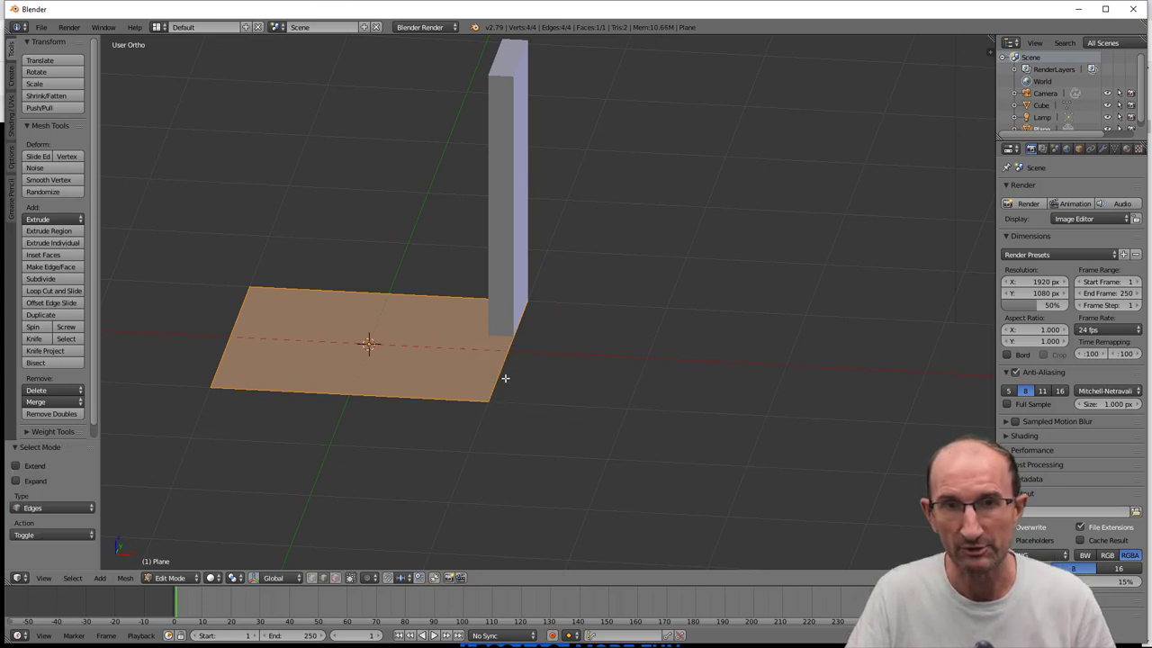
{"action": "left_click", "coordinate": [501, 367]}
{"action": "scroll", "coordinate": [522, 378], "scroll_direction": "down", "scroll_amount": 4}
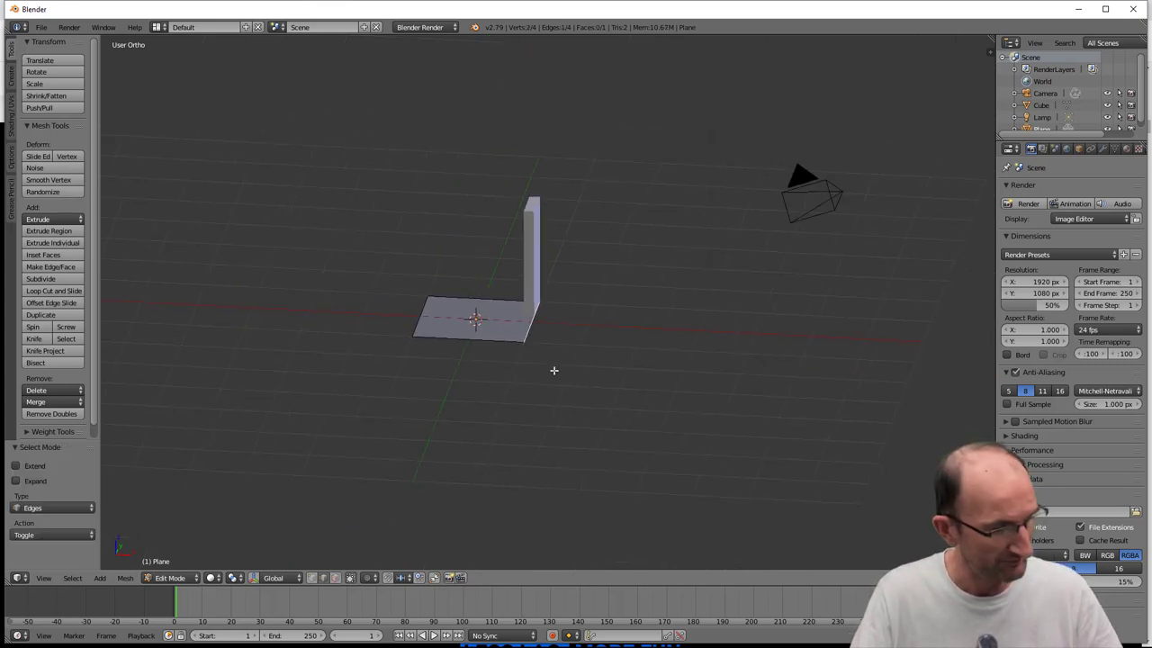
{"action": "key", "text": "g"}
{"action": "key", "text": "x"}
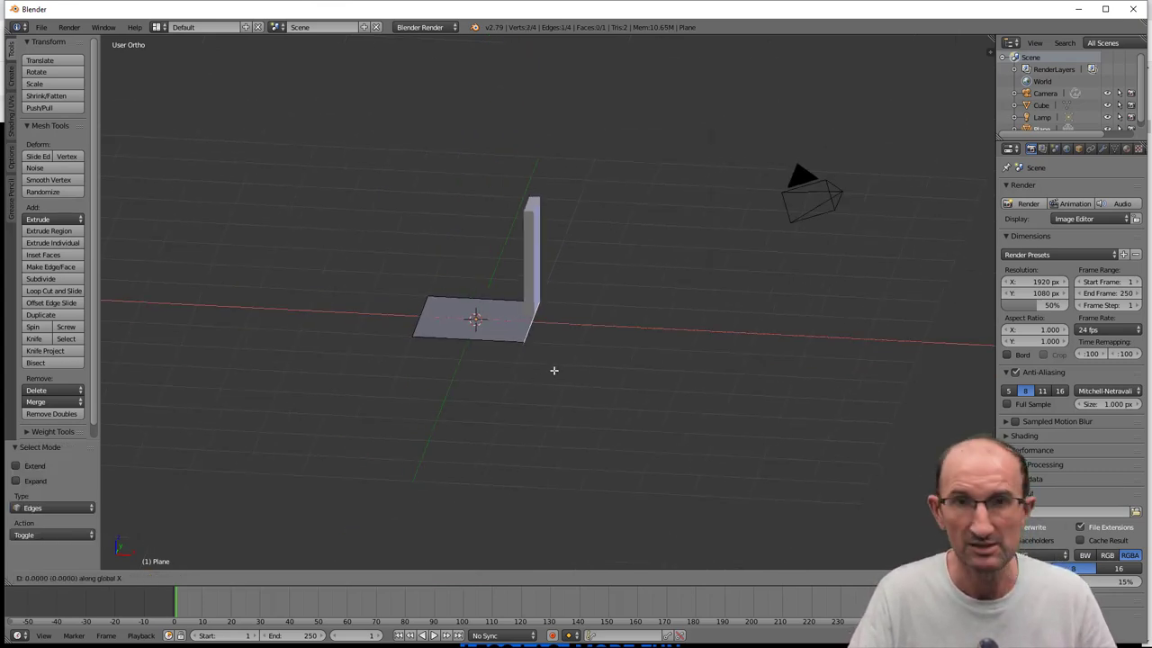
{"action": "left_click", "coordinate": [715, 378]}
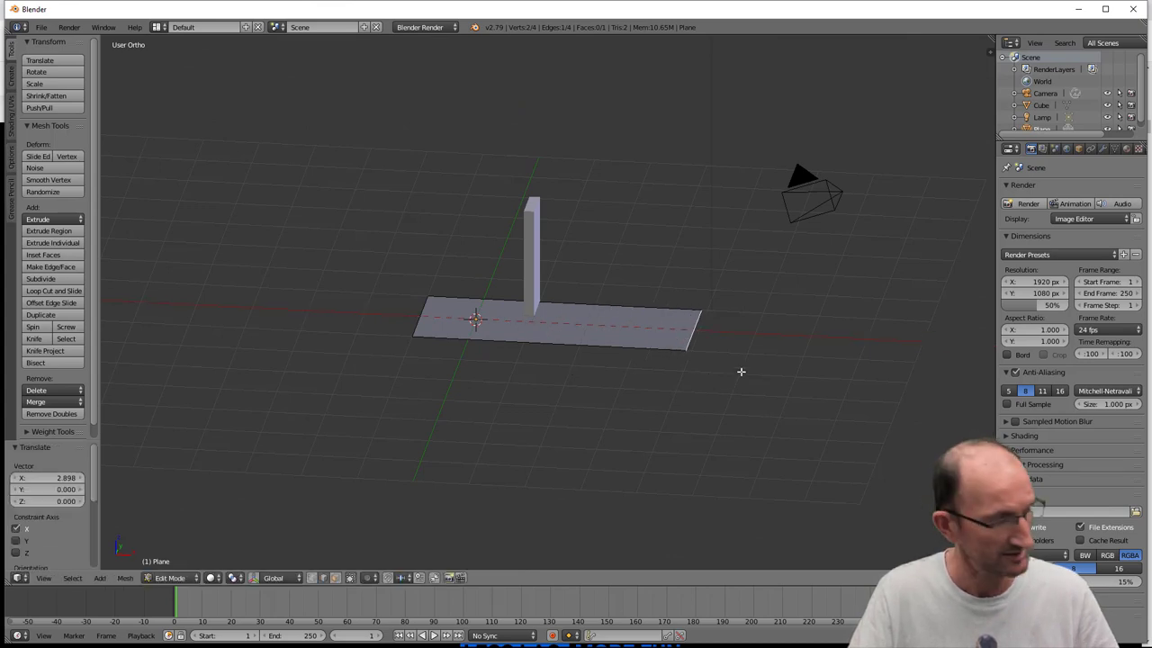
{"action": "mouse_move", "coordinate": [741, 370]}
{"action": "middle_mouse_down"}
{"action": "mouse_move", "coordinate": [478, 375]}
{"action": "mouse_move", "coordinate": [518, 343]}
{"action": "middle_mouse_up"}
{"action": "scroll", "coordinate": [477, 374], "scroll_direction": "down", "scroll_amount": 3}
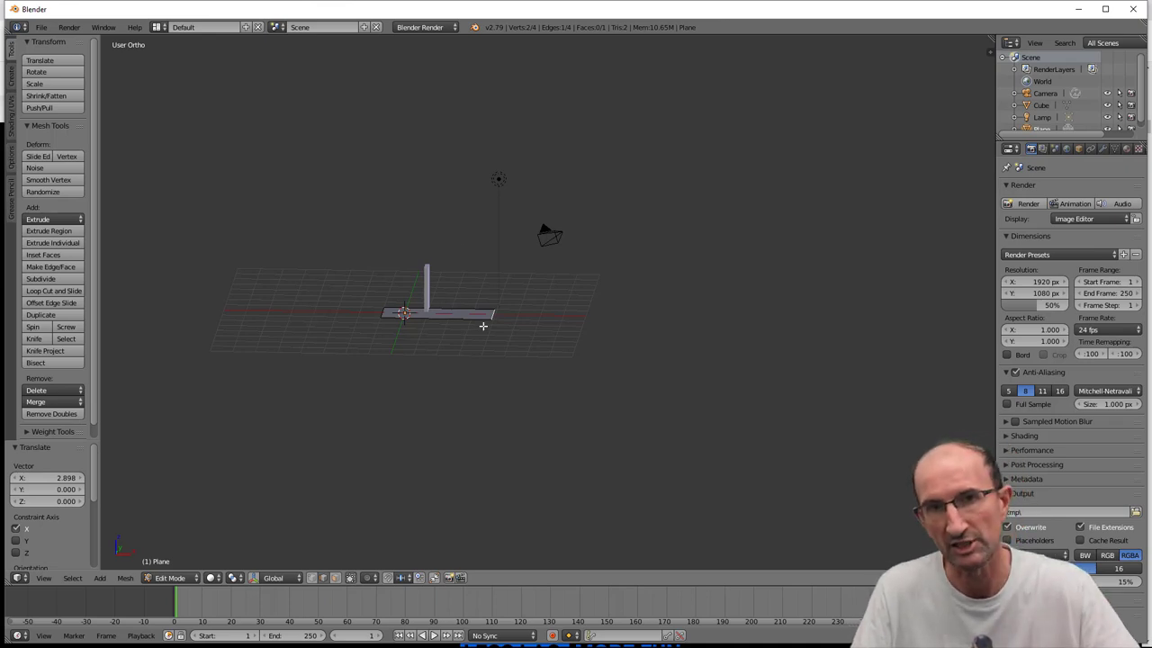
Step: Stretch the end edge further along X, then extrude it diagonally upward into a slope
{"action": "key", "text": "g"}
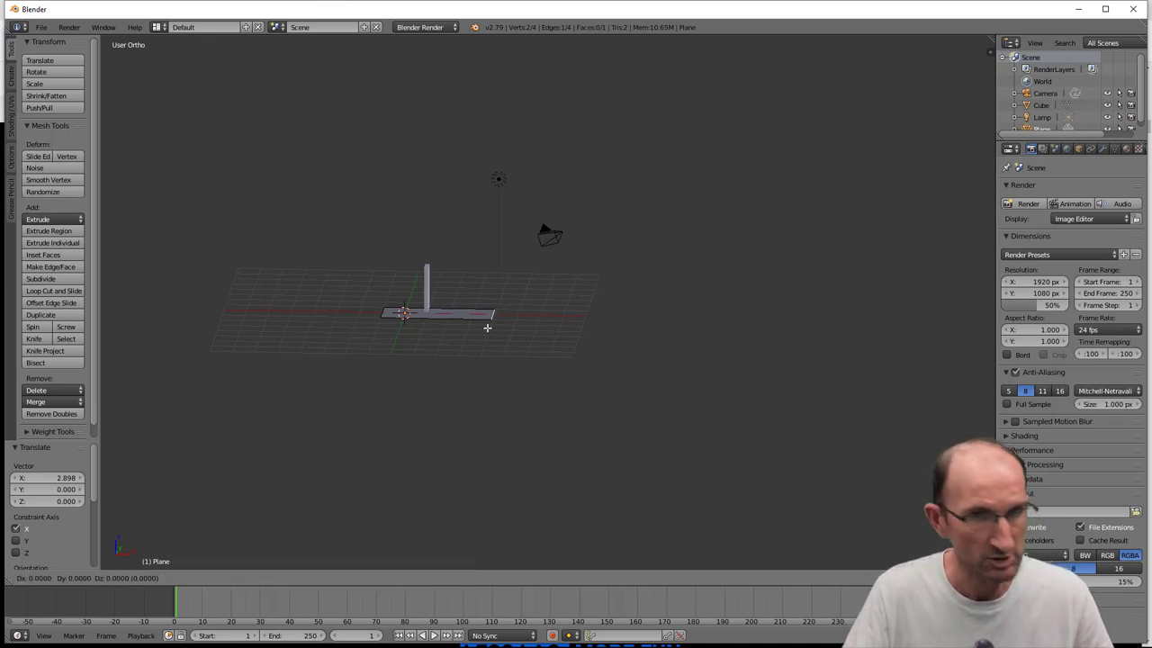
{"action": "key", "text": "x"}
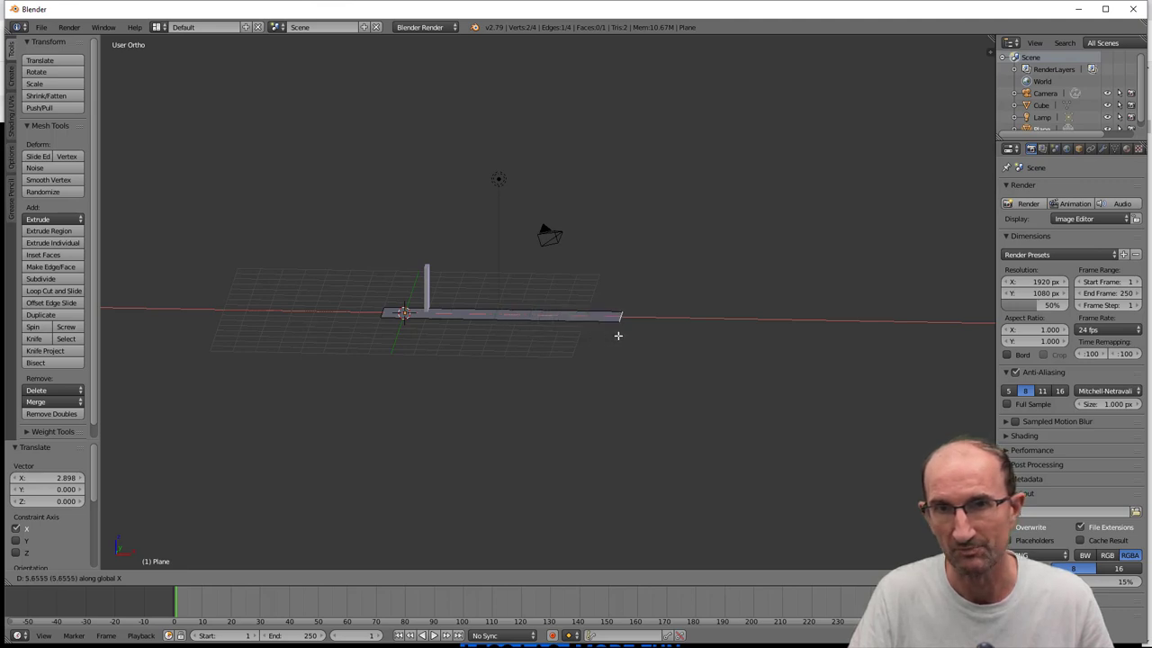
{"action": "left_click", "coordinate": [640, 333]}
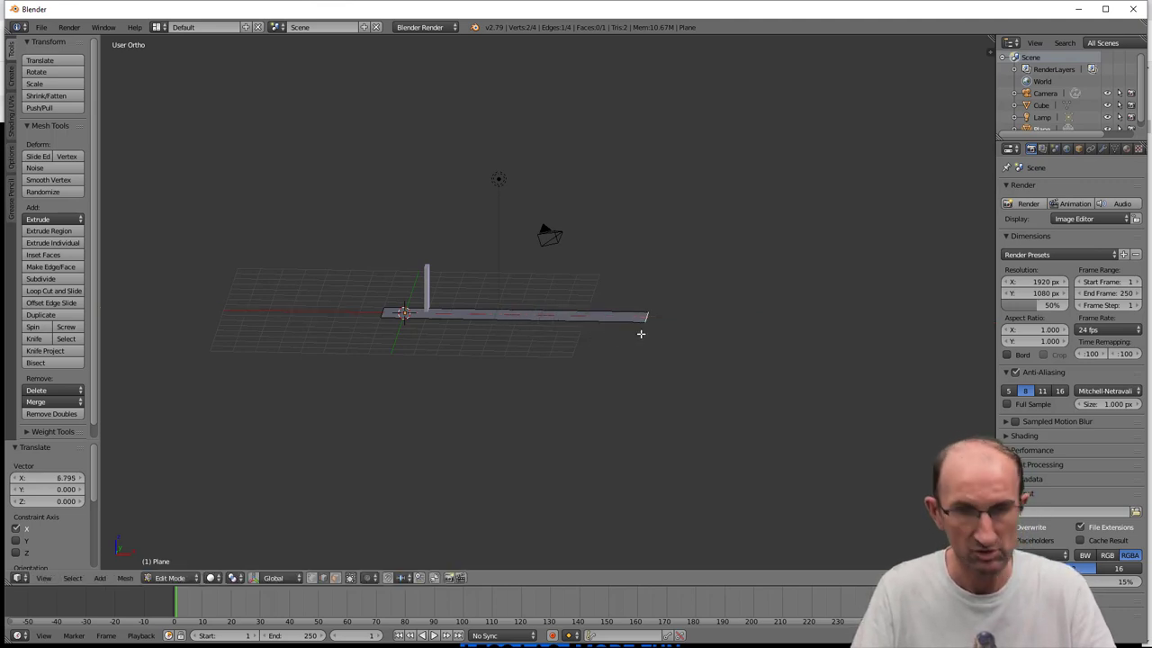
{"action": "key", "text": "KP_1"}
{"action": "key", "text": "e"}
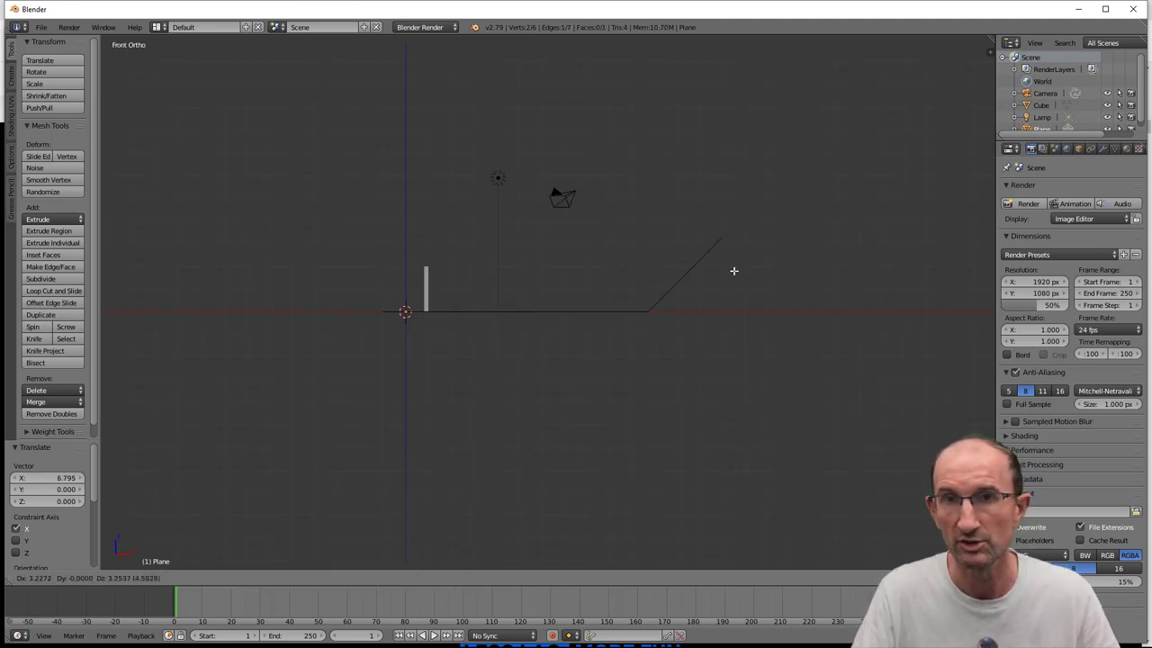
{"action": "left_click", "coordinate": [815, 165]}
{"action": "mouse_move", "coordinate": [474, 299]}
{"action": "middle_mouse_down"}
{"action": "mouse_move", "coordinate": [510, 325]}
{"action": "mouse_move", "coordinate": [547, 330]}
{"action": "middle_mouse_up"}
Step: In Object Mode, scale the ramp plane by 5.515 along Y into a broad floor and slope
{"action": "key", "text": "Tab"}
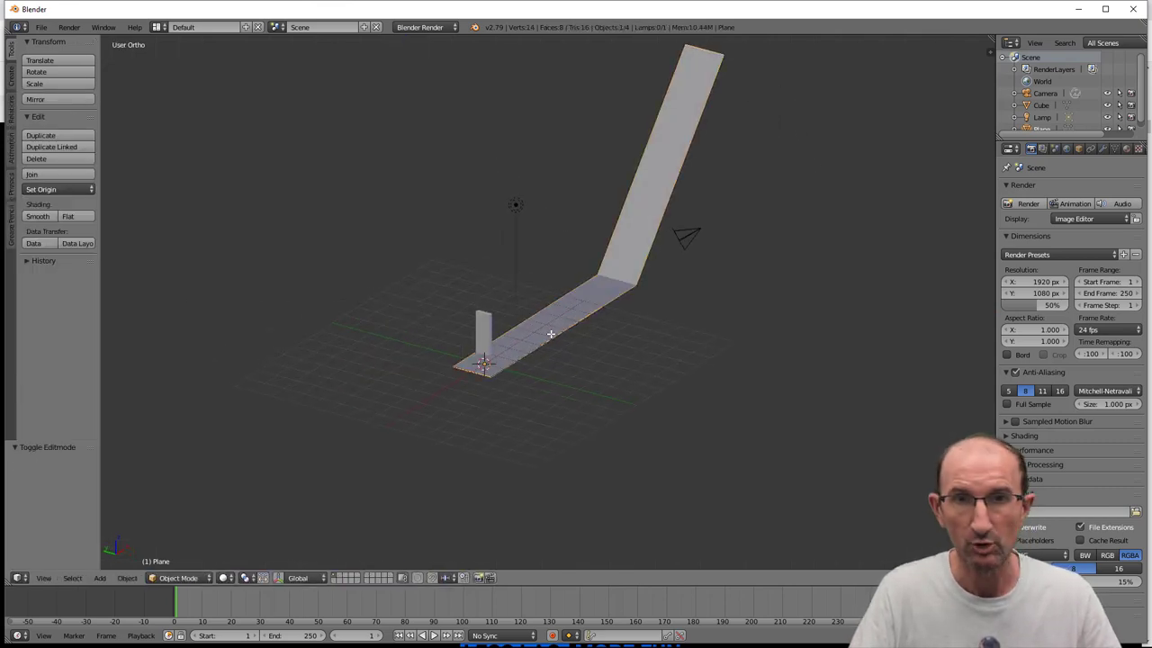
{"action": "key", "text": "s"}
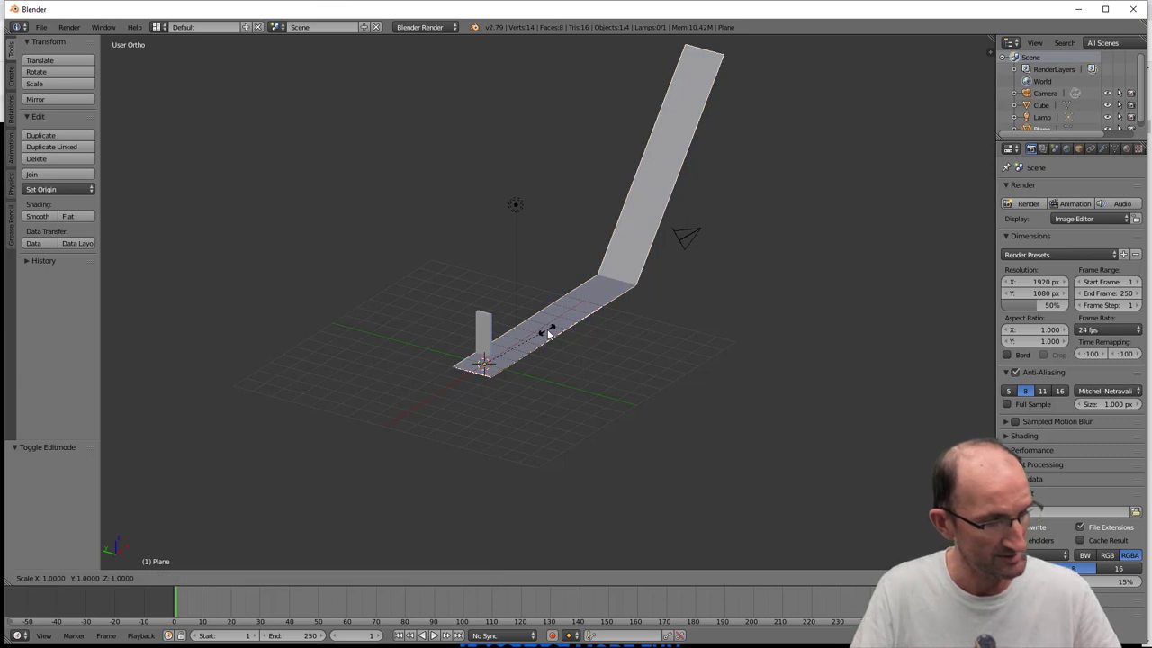
{"action": "key", "text": "y"}
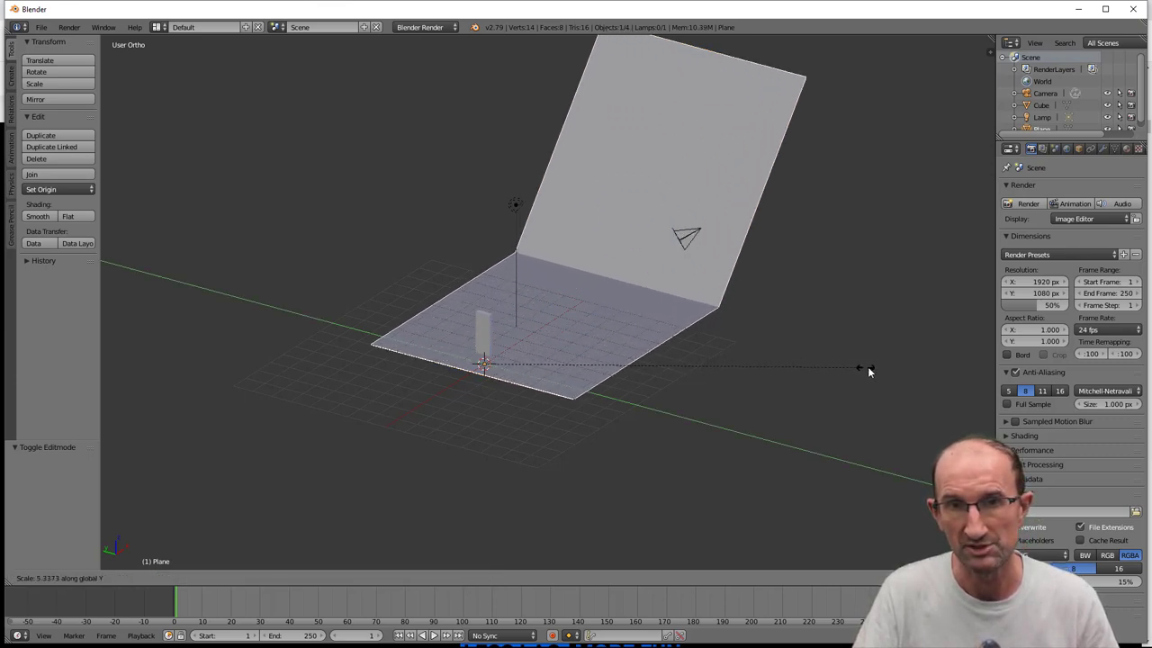
{"action": "left_click", "coordinate": [871, 371]}
{"action": "mouse_move", "coordinate": [773, 382]}
{"action": "middle_mouse_down"}
{"action": "mouse_move", "coordinate": [725, 378]}
{"action": "mouse_move", "coordinate": [737, 367]}
{"action": "middle_mouse_up"}
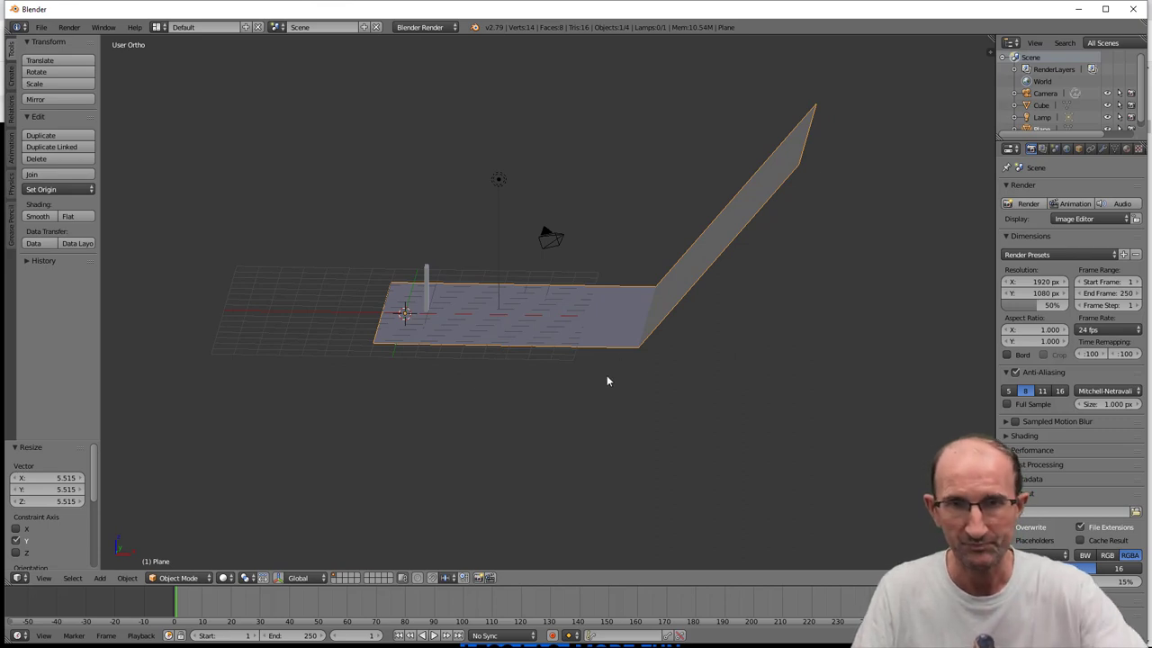
{"action": "key", "text": "KP_1"}
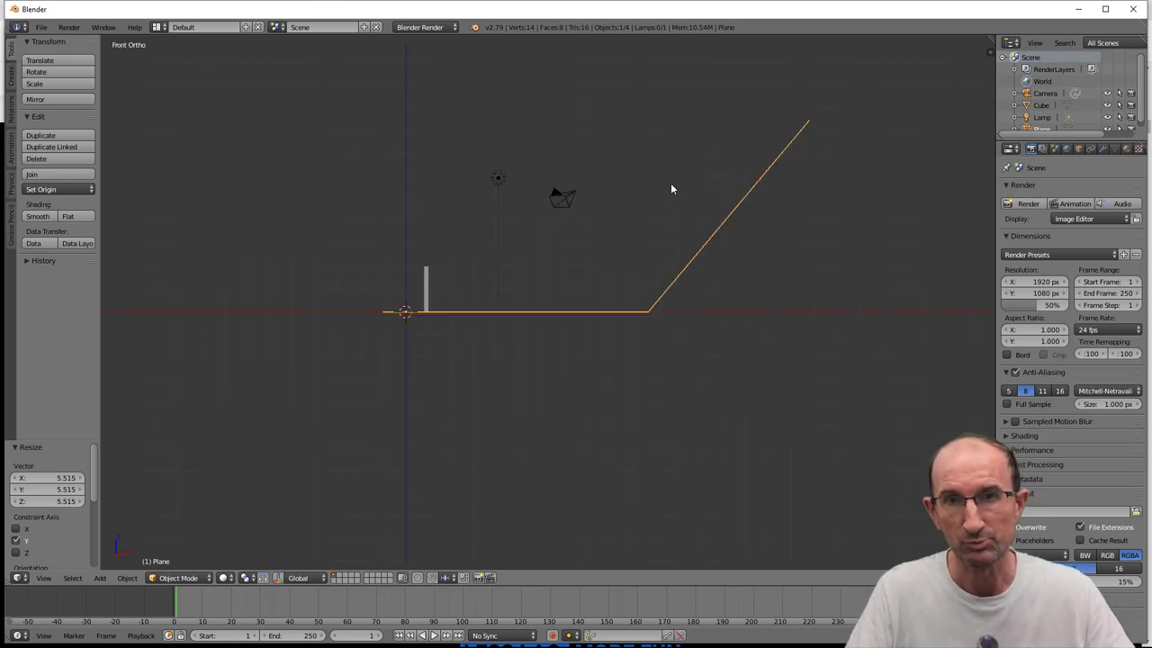
{"action": "mouse_move", "coordinate": [674, 188]}
{"action": "middle_mouse_down"}
{"action": "mouse_move", "coordinate": [571, 288]}
{"action": "mouse_move", "coordinate": [583, 293]}
{"action": "middle_mouse_up"}
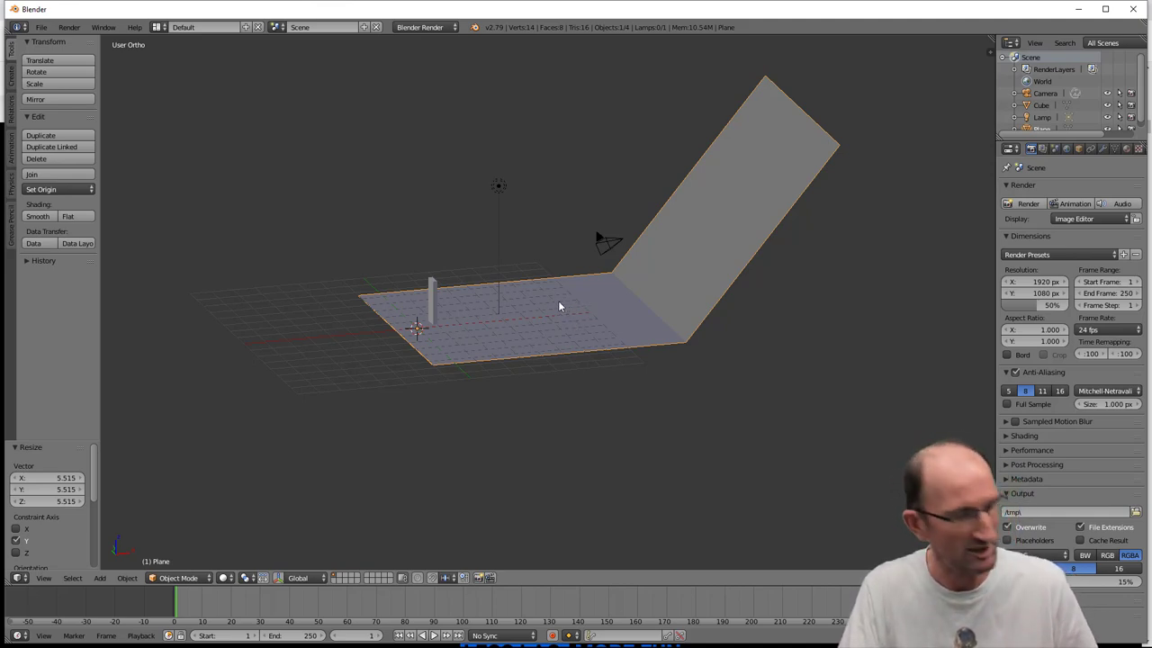
Step: In front view, add a UV sphere and switch the display to wireframe
{"action": "mouse_move", "coordinate": [576, 310]}
{"action": "middle_mouse_down", "text": "shift"}
{"action": "mouse_move", "coordinate": [603, 331]}
{"action": "mouse_move", "coordinate": [500, 366]}
{"action": "middle_mouse_up", "text": "shift"}
{"action": "scroll", "coordinate": [576, 326], "scroll_direction": "up", "scroll_amount": 5}
{"action": "scroll", "coordinate": [563, 323], "scroll_direction": "down", "scroll_amount": 4}
{"action": "key", "text": "KP_1"}
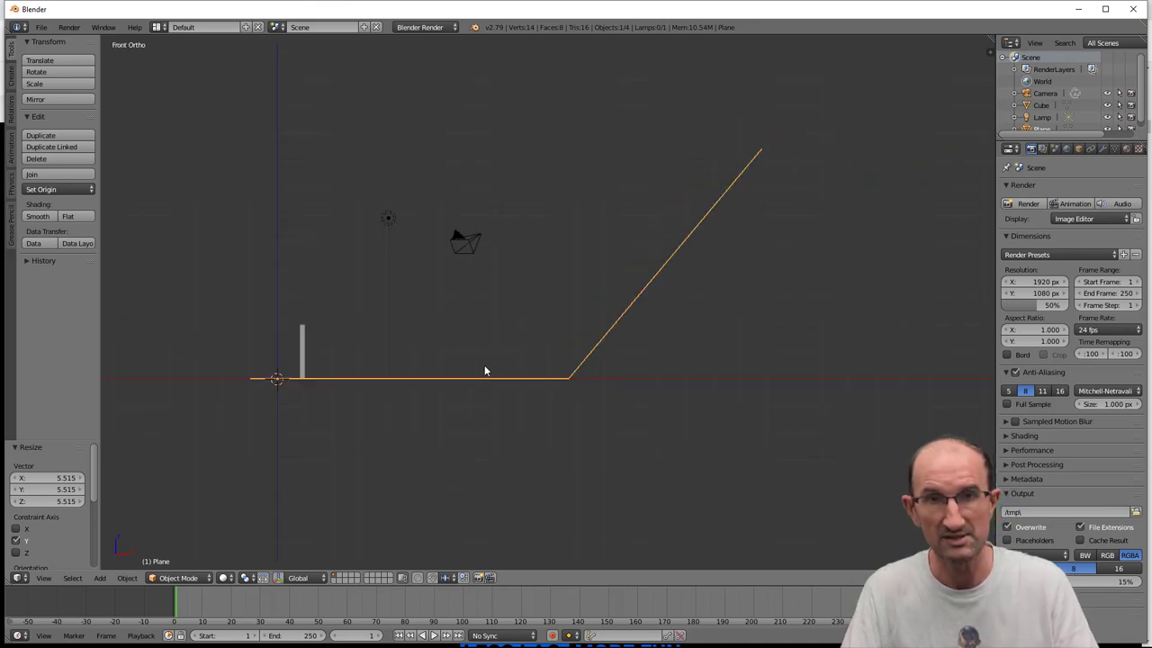
{"action": "key", "text": "shift+a"}
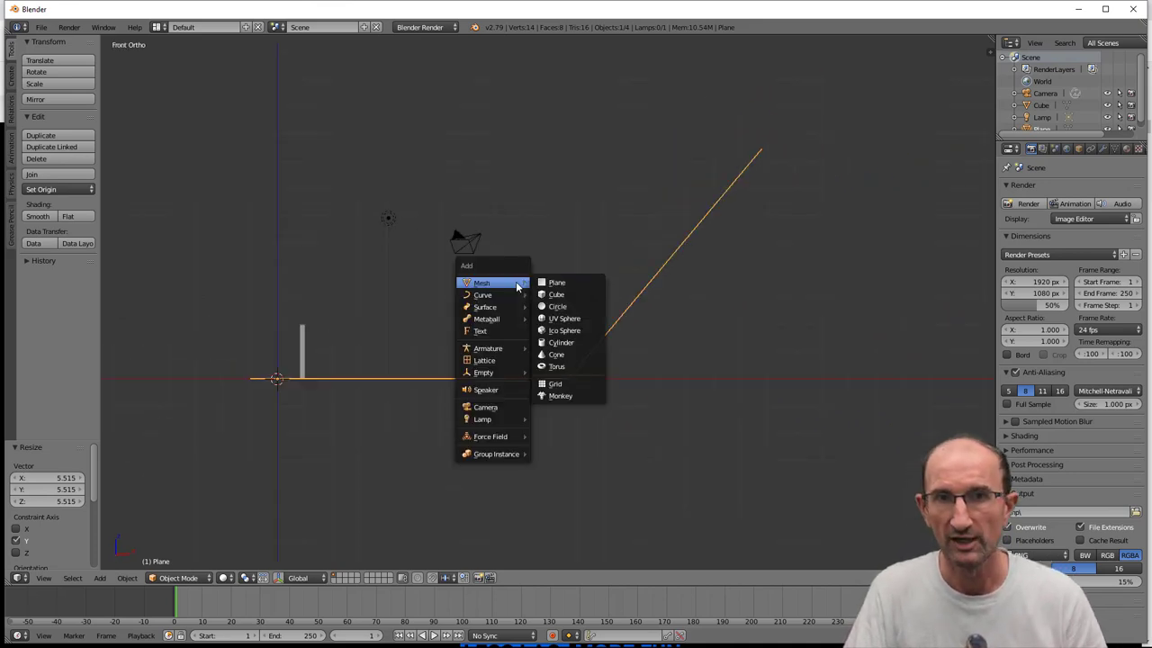
{"action": "left_click", "coordinate": [571, 319]}
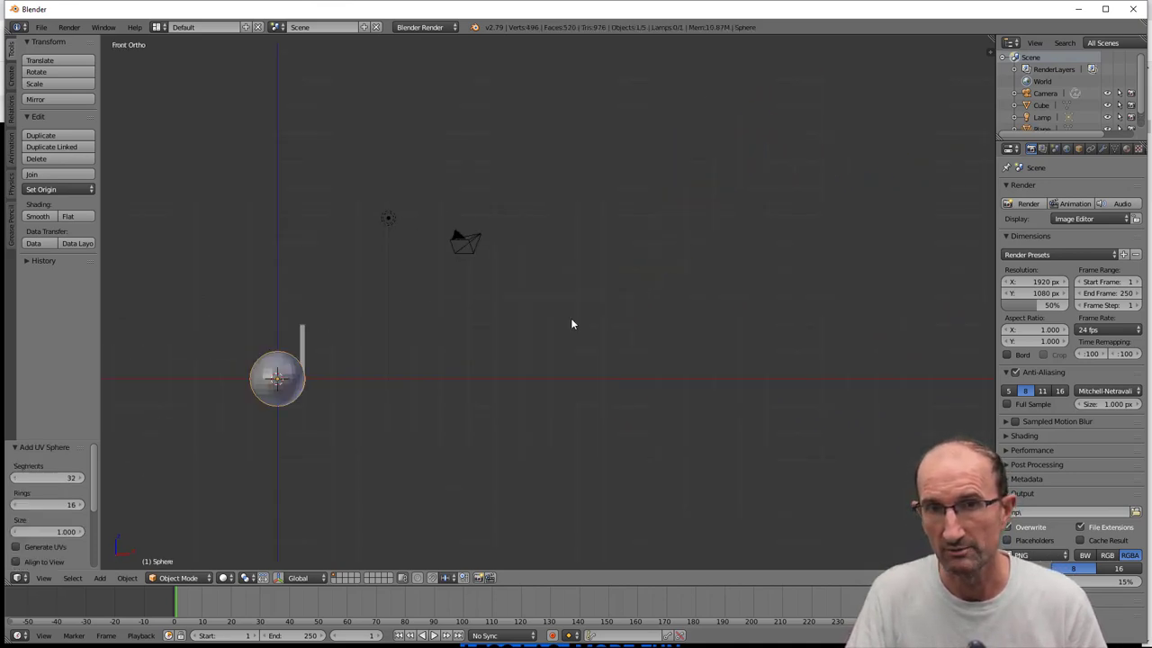
{"action": "key", "text": "z"}
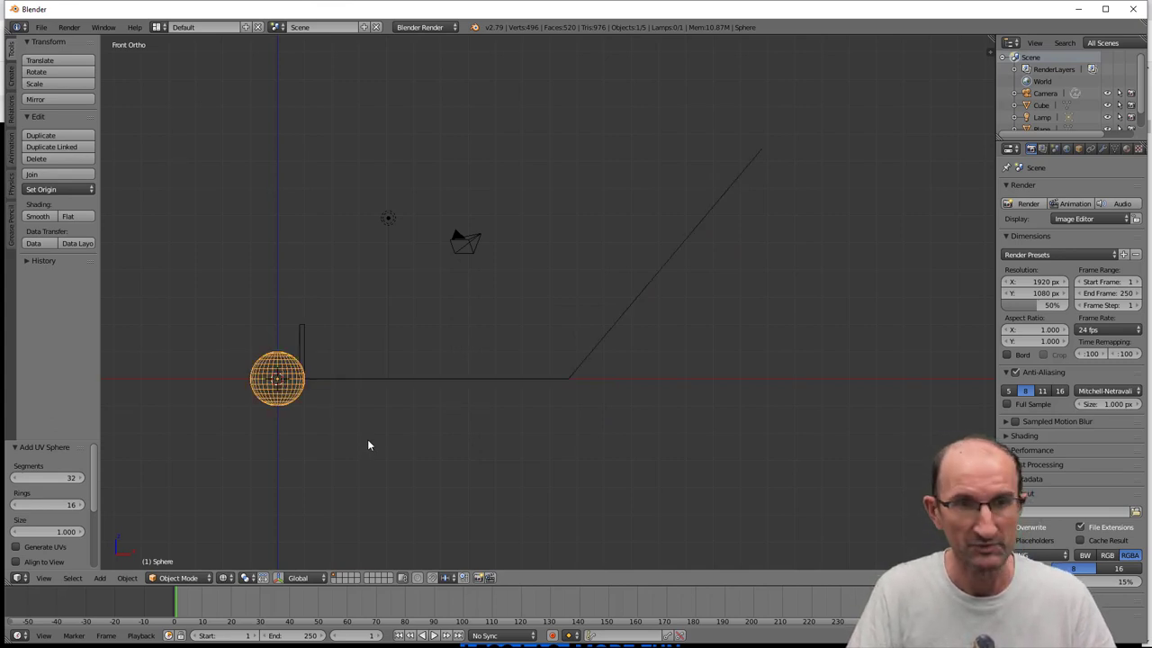
Step: Move the sphere to the top of the slope at X 16.269, Z 8.531
{"action": "key", "text": "g"}
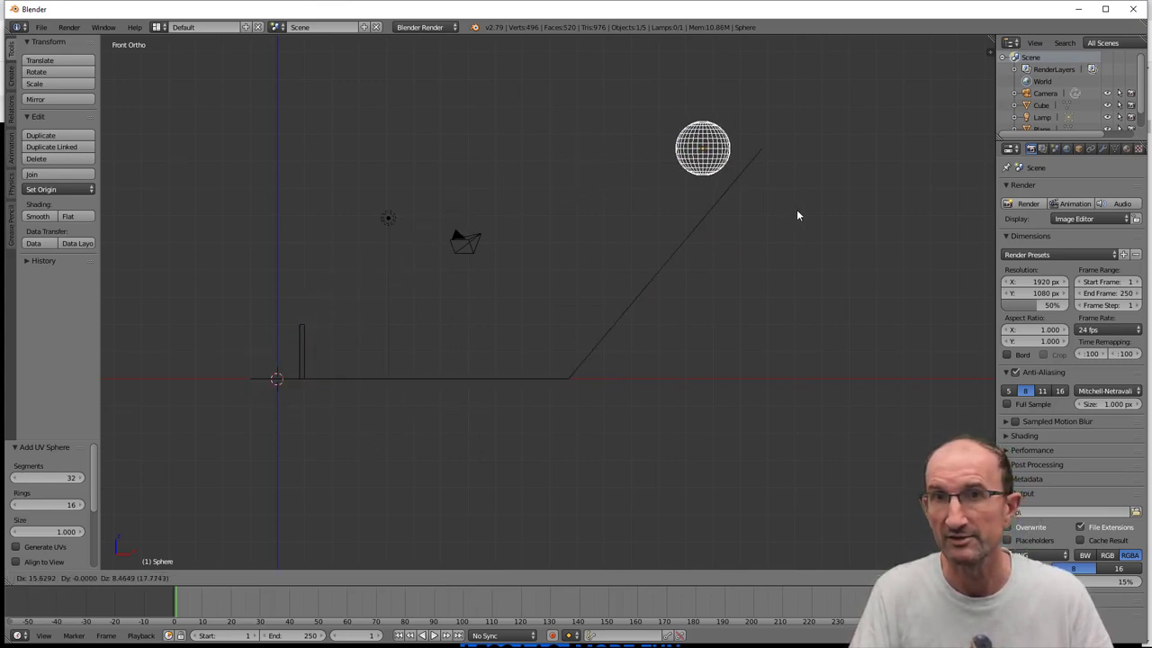
{"action": "left_click", "coordinate": [810, 214]}
{"action": "middle_click_drag", "start_coordinate": [552, 241], "coordinate": [552, 254]}
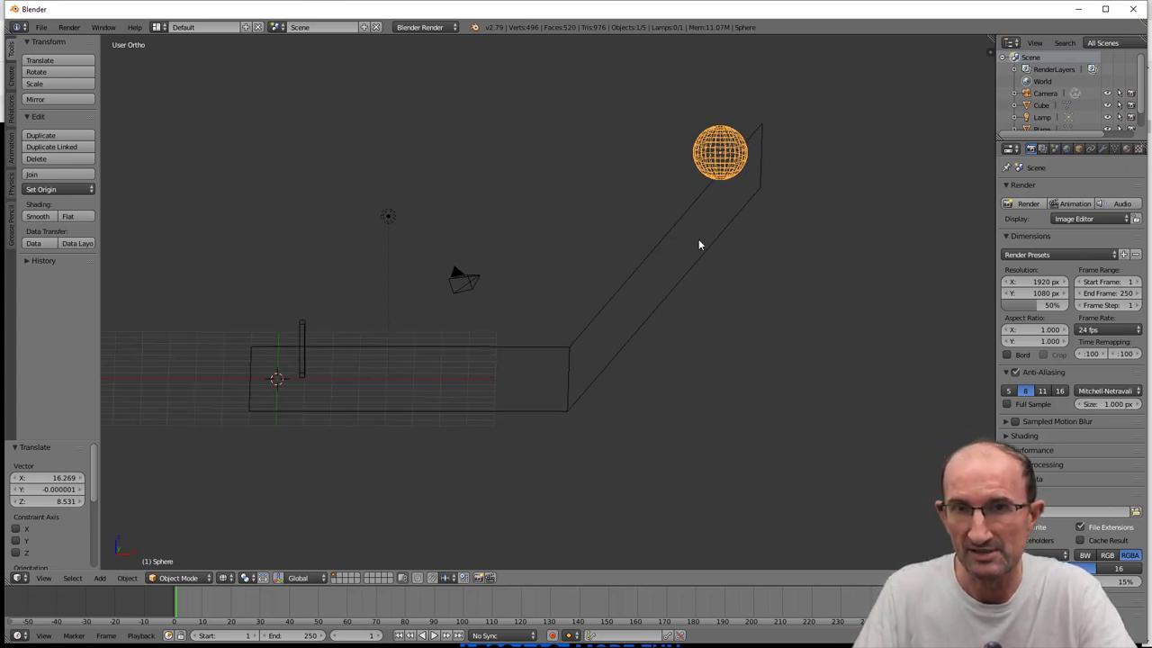
{"action": "middle_click_drag", "start_coordinate": [222, 404], "coordinate": [411, 390]}
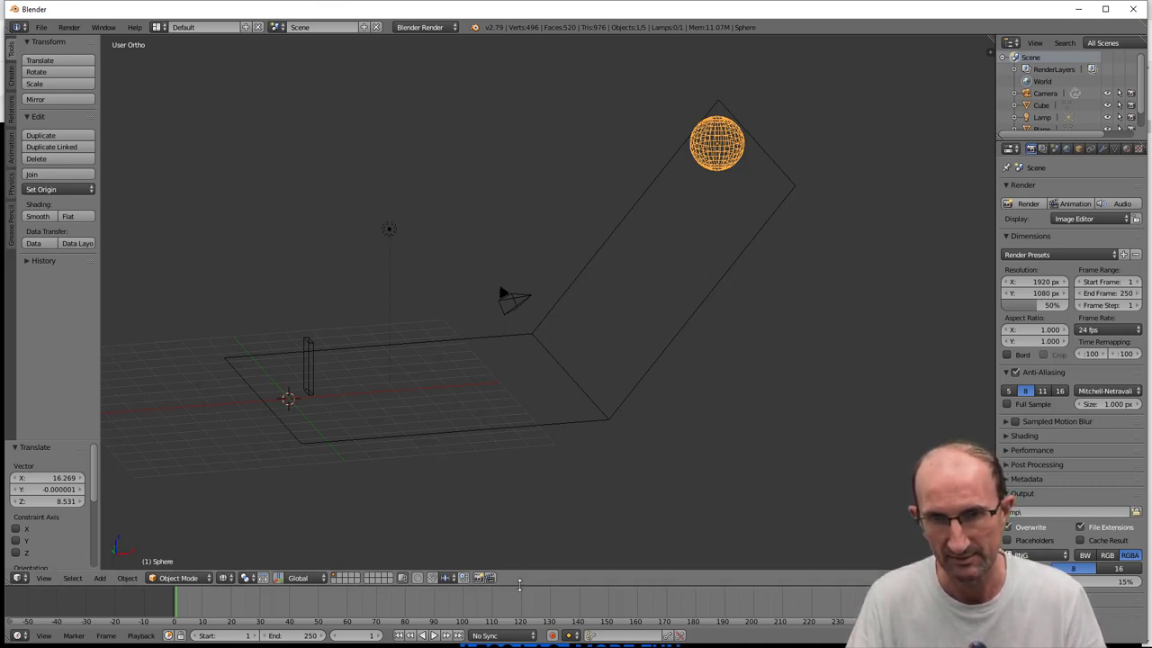
Step: Play the animation from frame 1 to confirm the sphere stays put, then widen the Properties area
{"action": "left_click", "coordinate": [519, 592]}
{"action": "left_click_drag", "start_coordinate": [520, 585], "coordinate": [519, 516]}
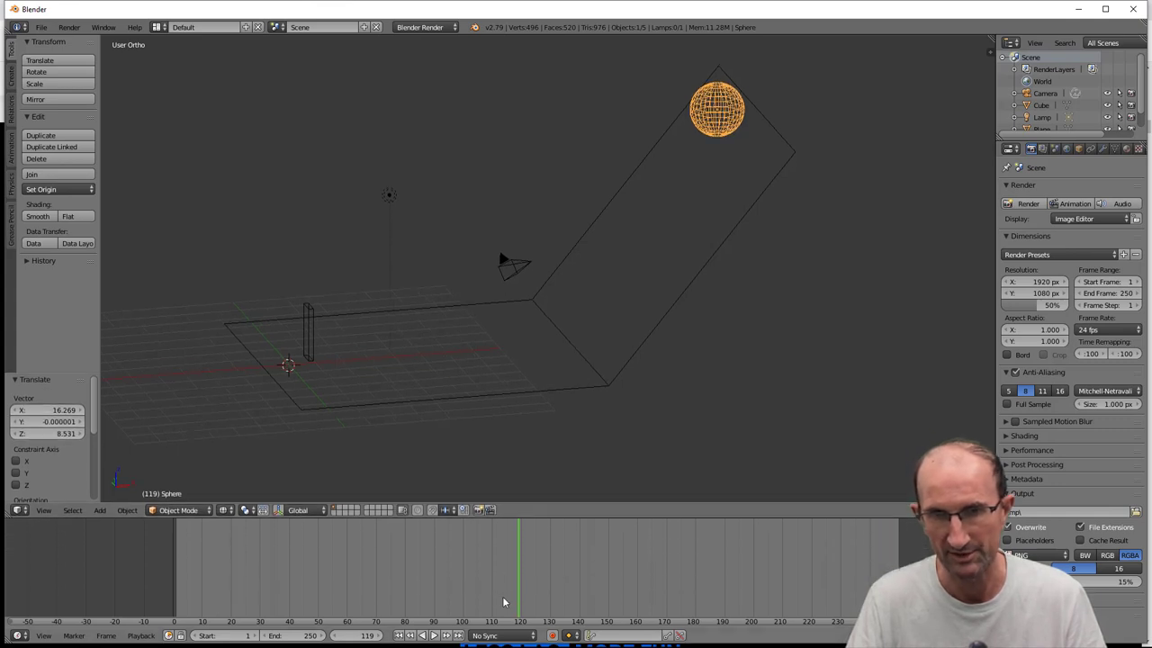
{"action": "left_click", "coordinate": [400, 636]}
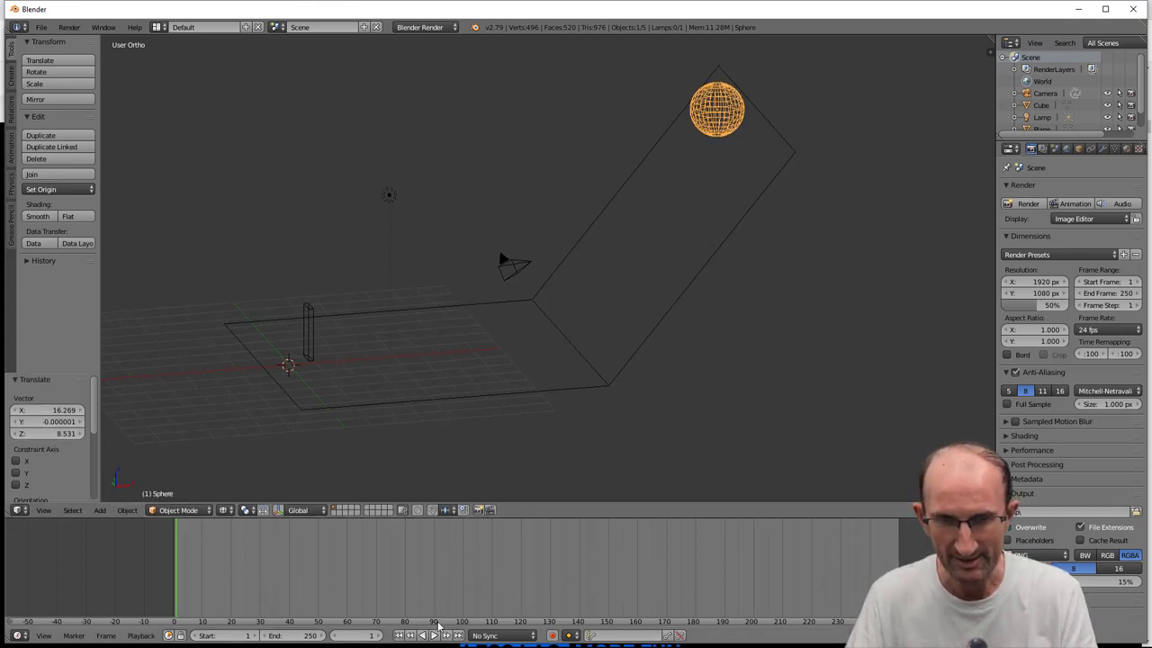
{"action": "left_click", "coordinate": [433, 637]}
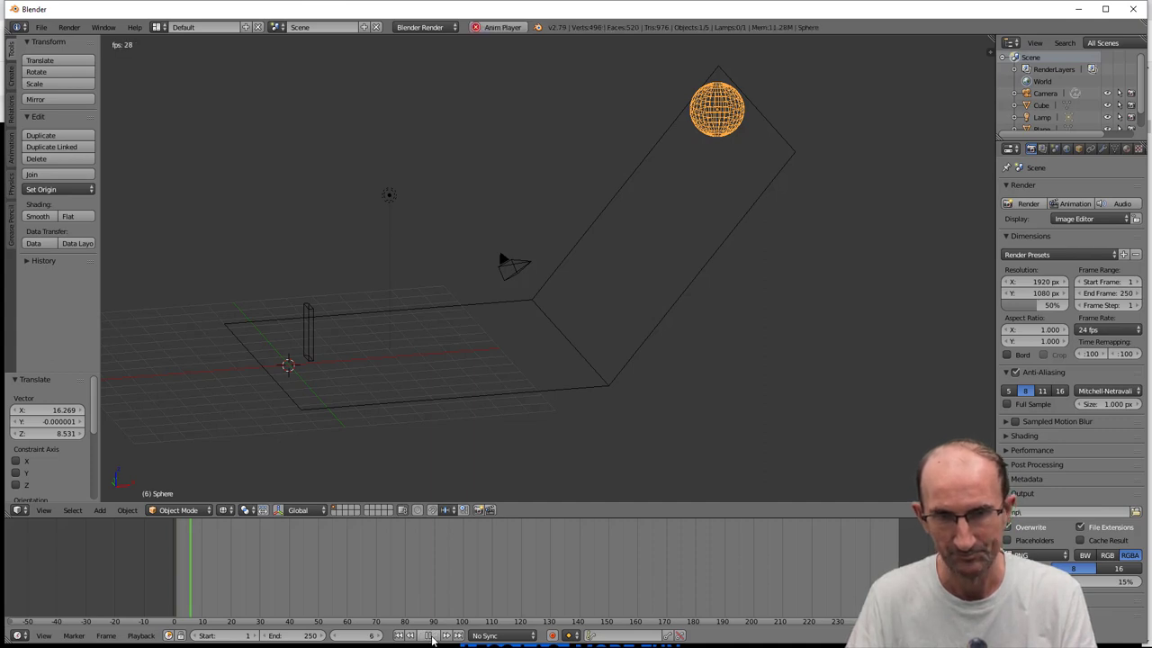
{"action": "left_click", "coordinate": [431, 638]}
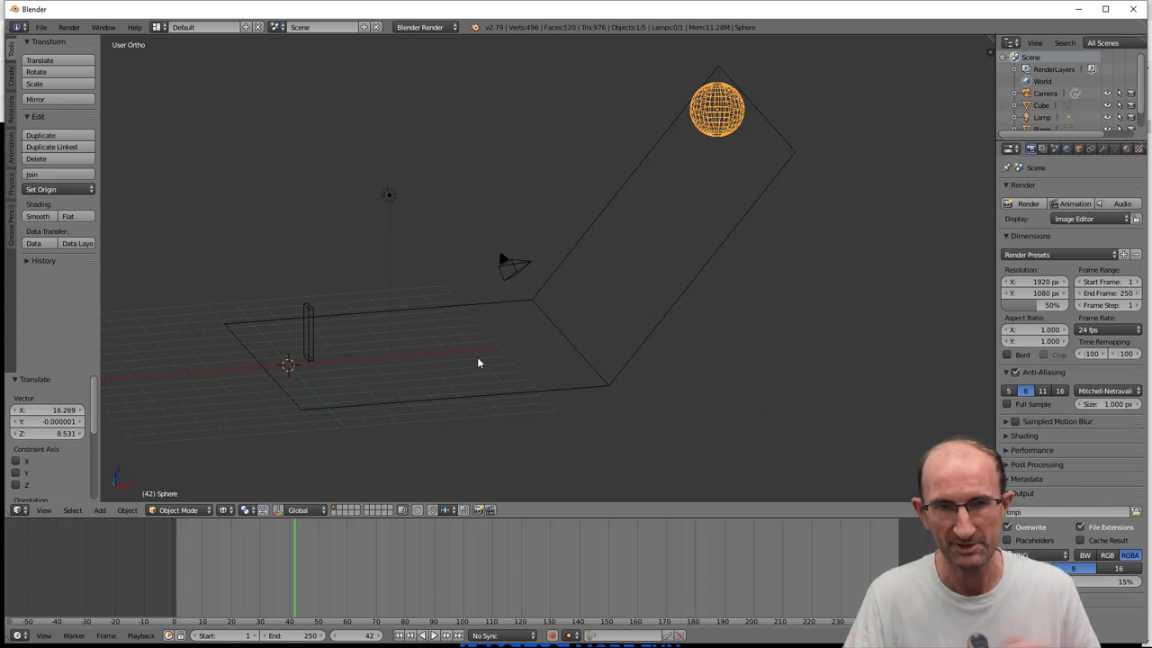
{"action": "middle_click_drag", "start_coordinate": [625, 333], "coordinate": [615, 324]}
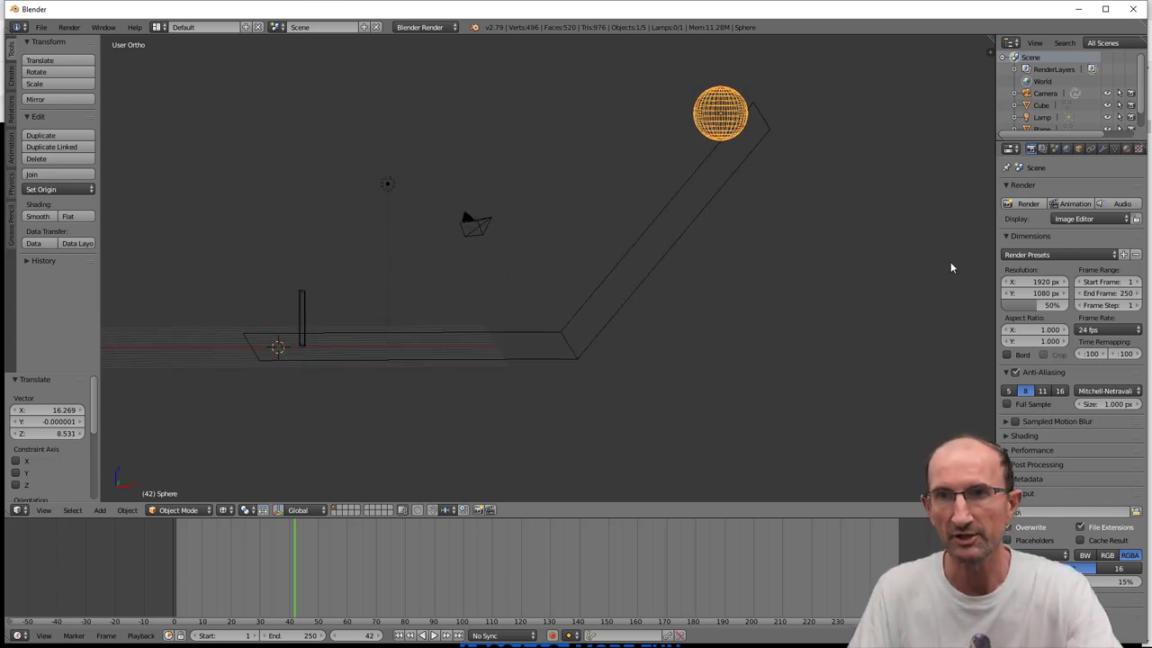
{"action": "left_click_drag", "start_coordinate": [993, 236], "coordinate": [879, 236]}
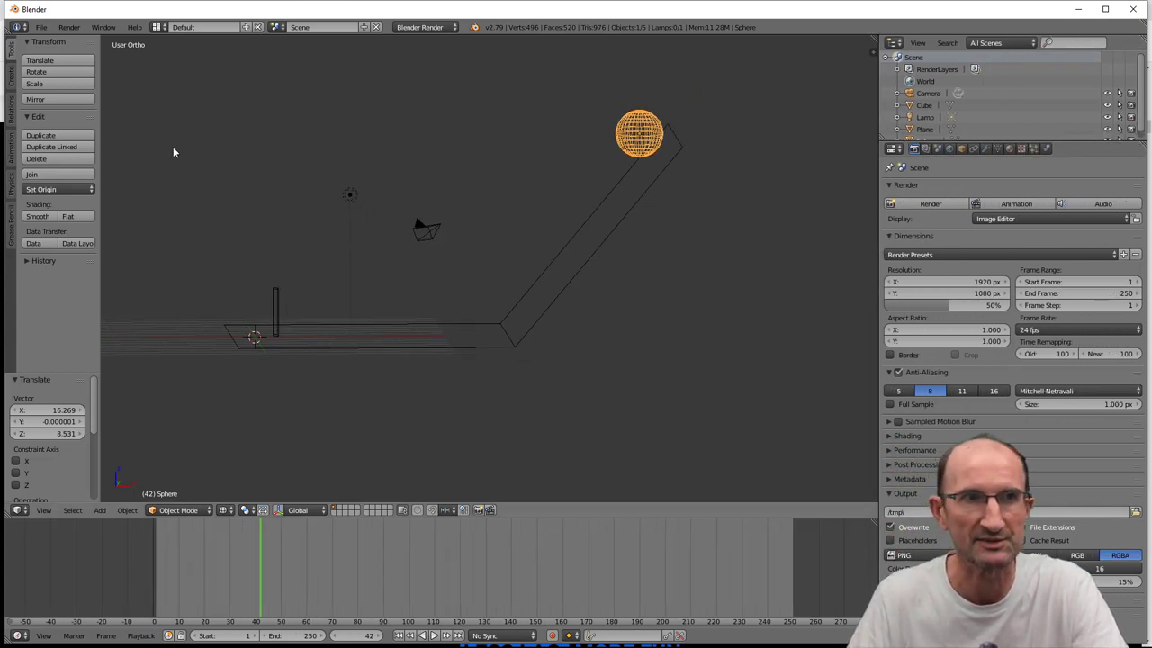
Step: Make the sphere an active rigid body and play from frame 1 to watch it fall through the ramp
{"action": "left_click", "coordinate": [13, 187]}
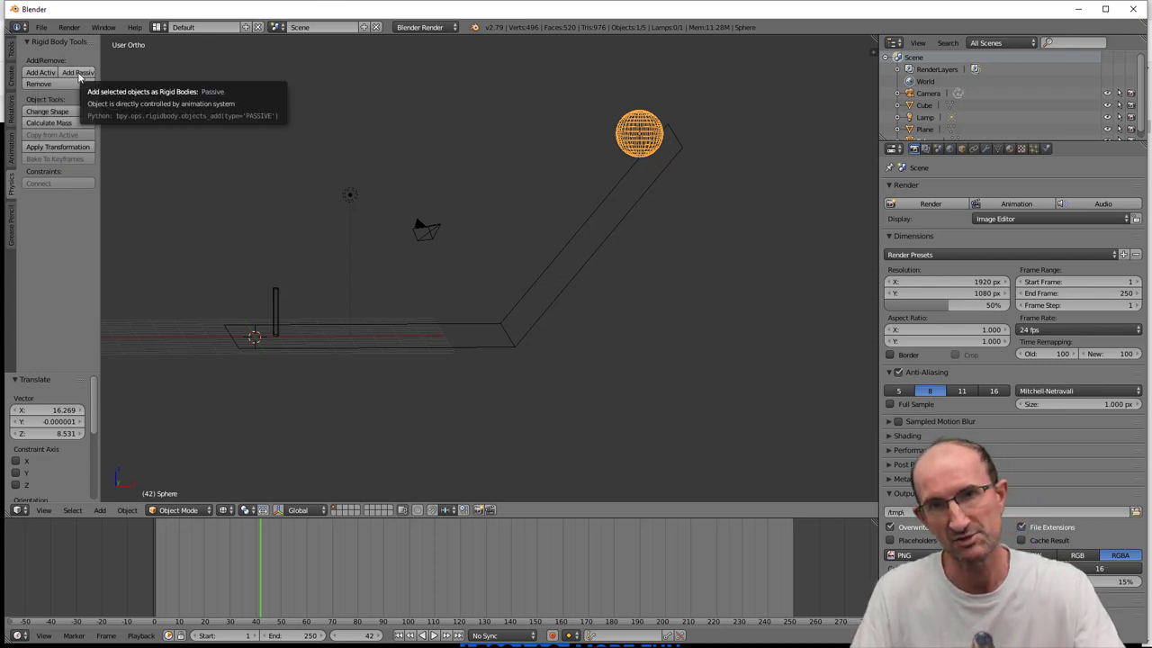
{"action": "left_click", "coordinate": [38, 75]}
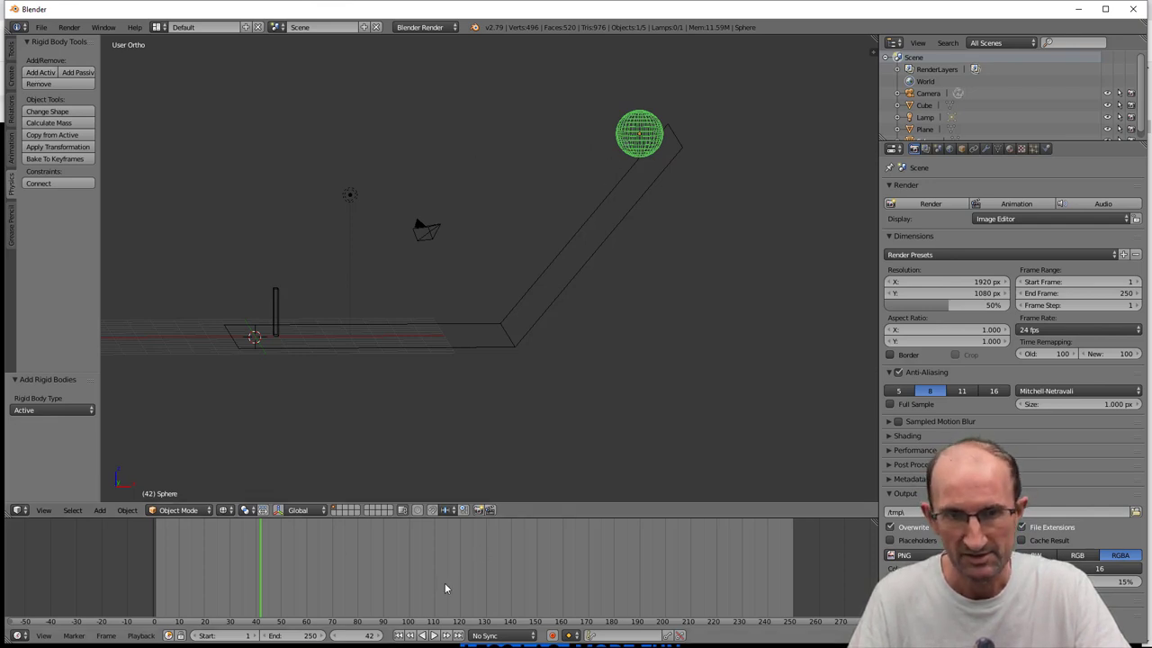
{"action": "left_click", "coordinate": [400, 635]}
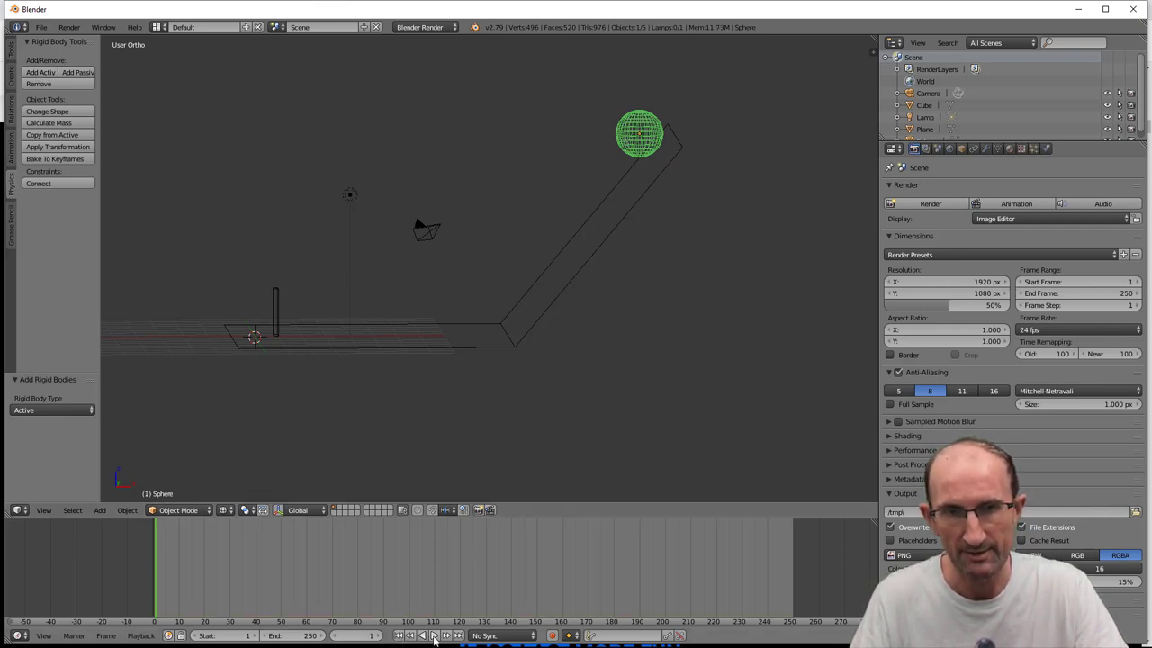
{"action": "left_click", "coordinate": [433, 636]}
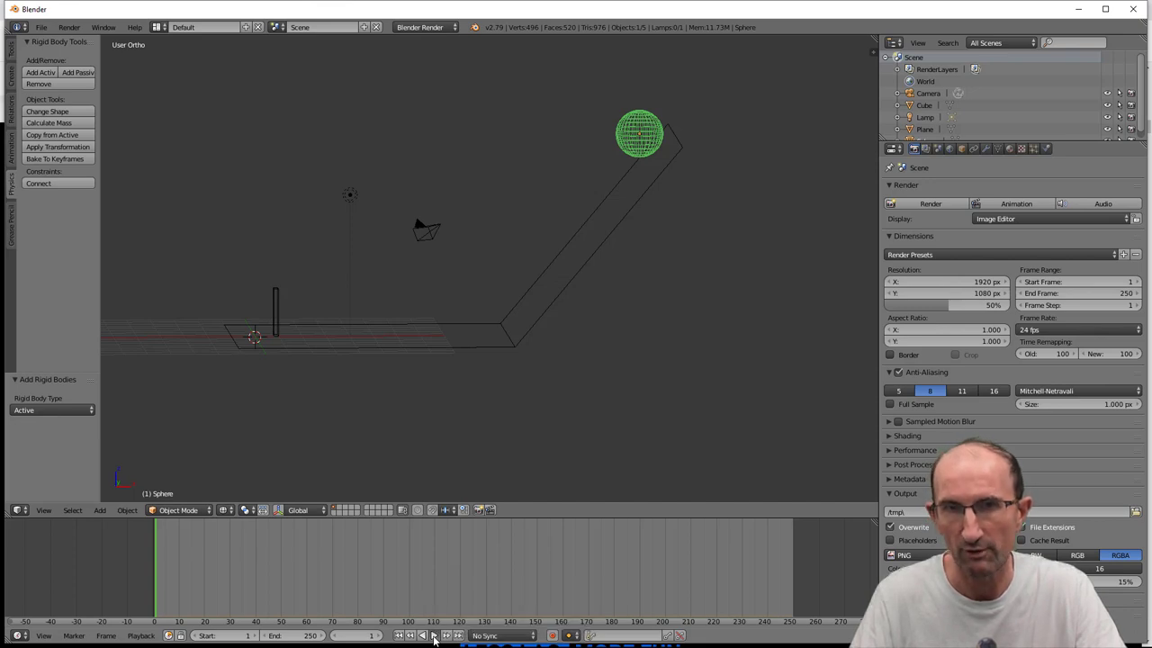
{"action": "left_click", "coordinate": [431, 637]}
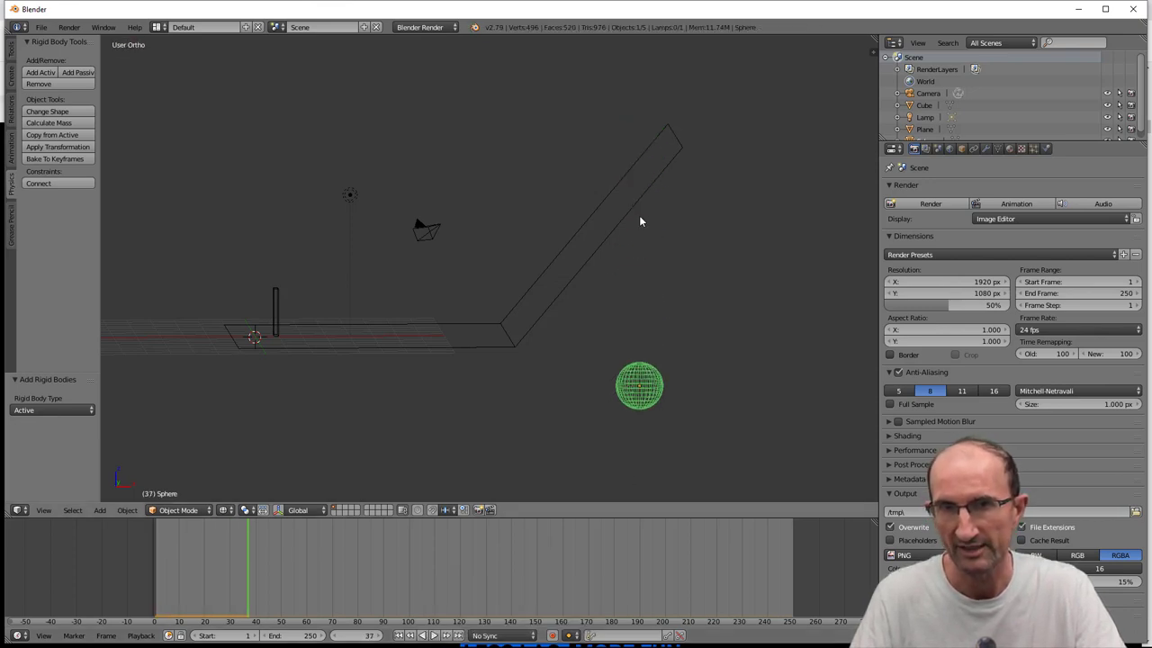
{"action": "middle_click_drag", "start_coordinate": [653, 191], "coordinate": [660, 196]}
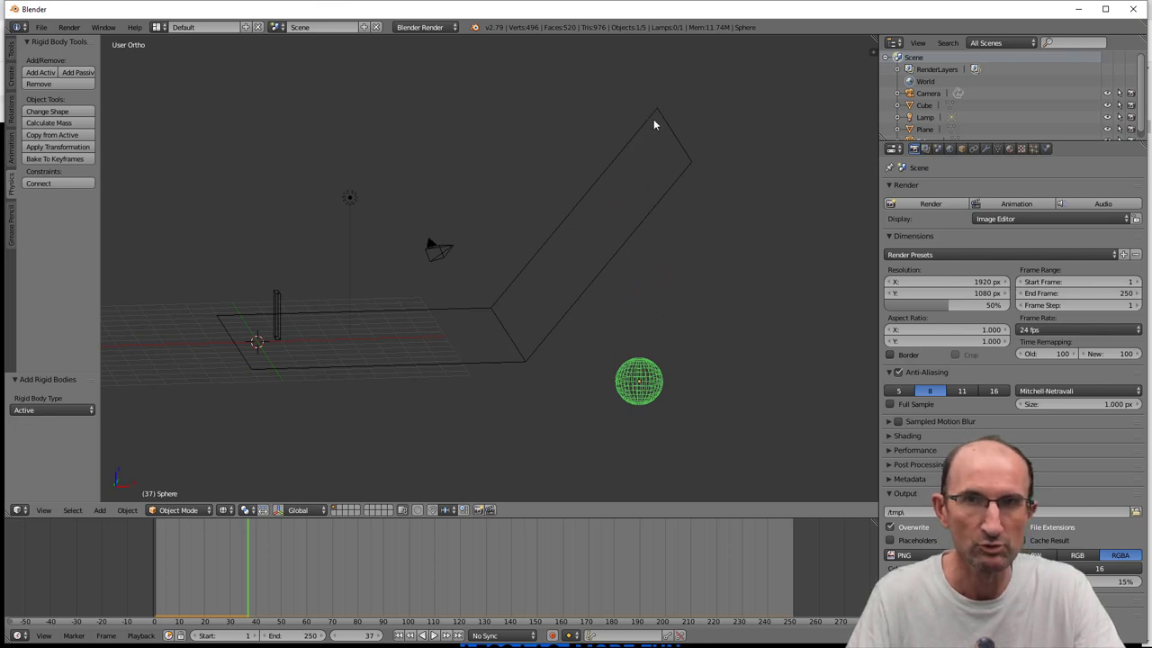
{"action": "left_click", "coordinate": [494, 361]}
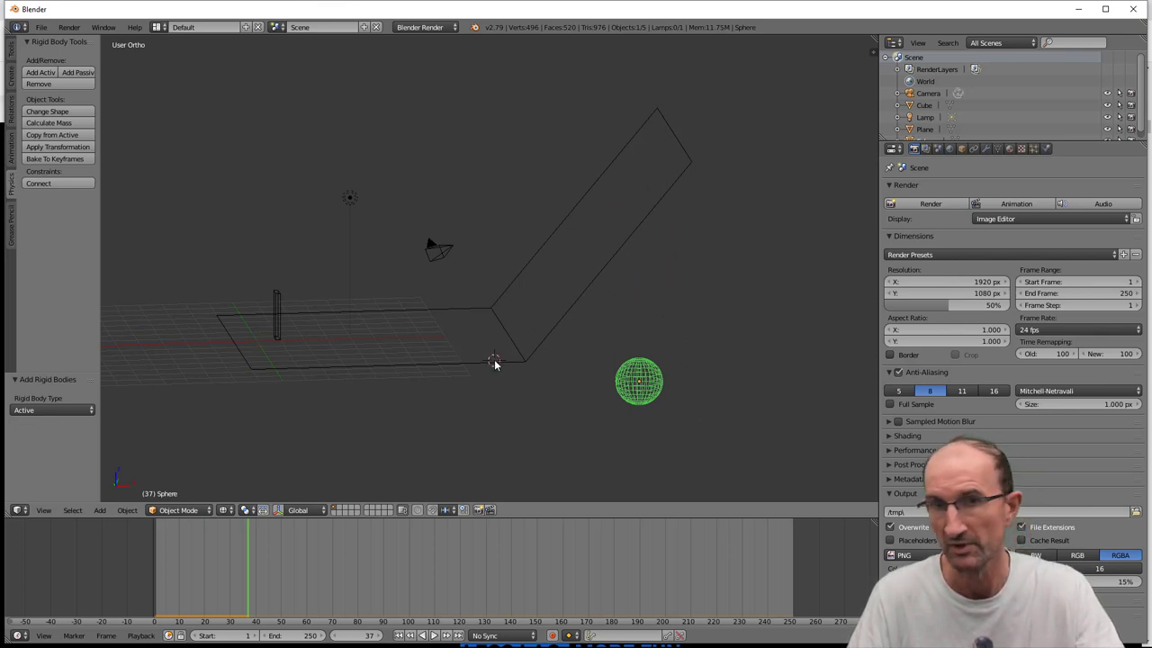
Step: Make the ramp plane a passive rigid body and play the simulation to see the sphere land on it
{"action": "right_click", "coordinate": [434, 361]}
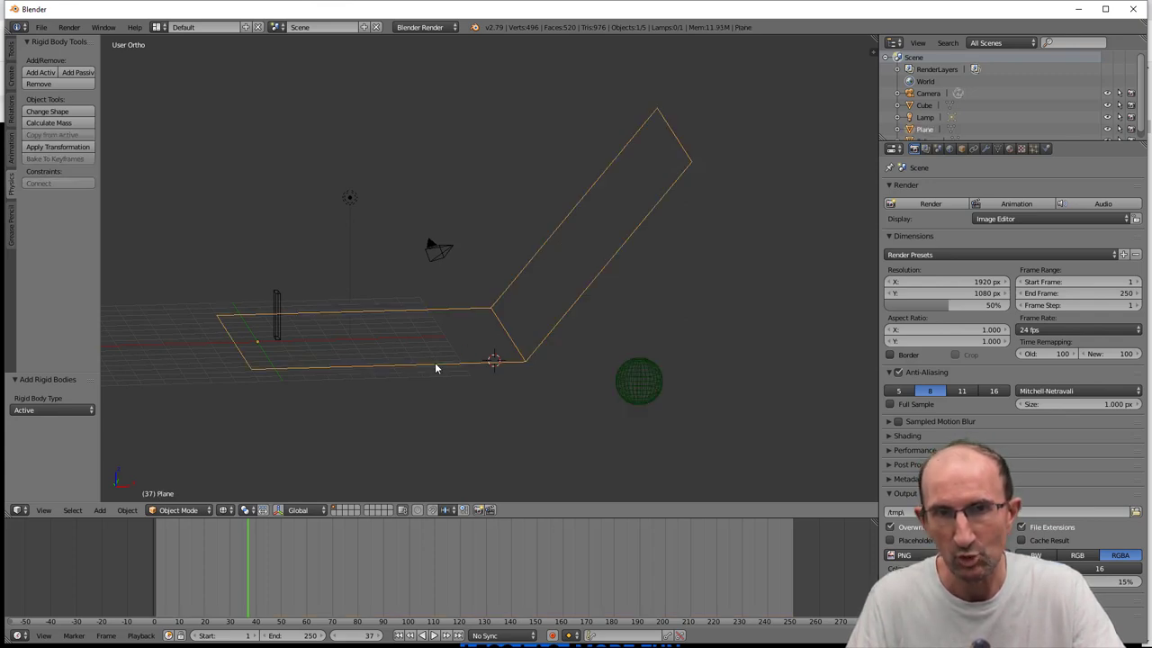
{"action": "mouse_move", "coordinate": [435, 362]}
{"action": "middle_mouse_down"}
{"action": "mouse_move", "coordinate": [491, 357]}
{"action": "mouse_move", "coordinate": [328, 216]}
{"action": "middle_mouse_up"}
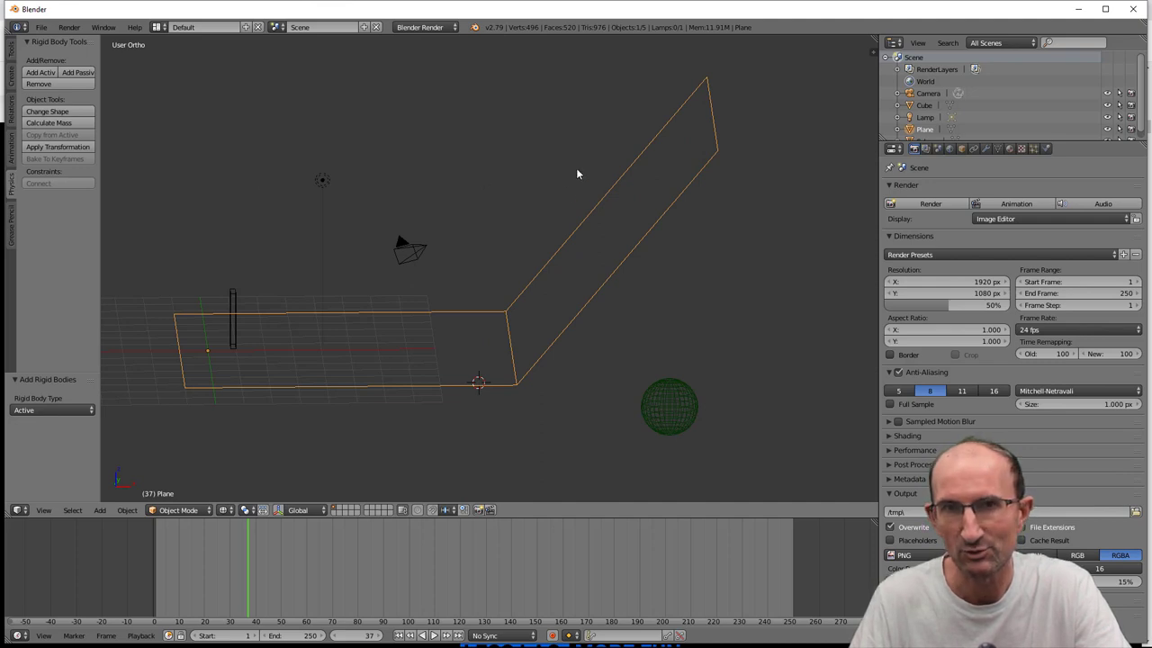
{"action": "left_click", "coordinate": [79, 73]}
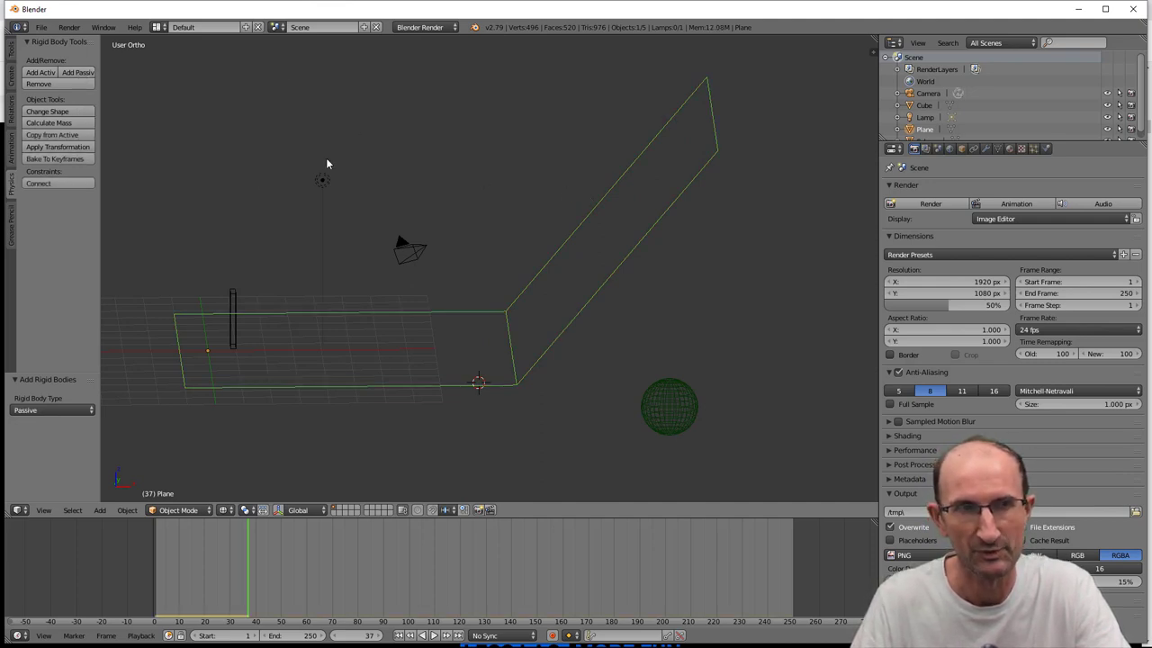
{"action": "left_click", "coordinate": [399, 636]}
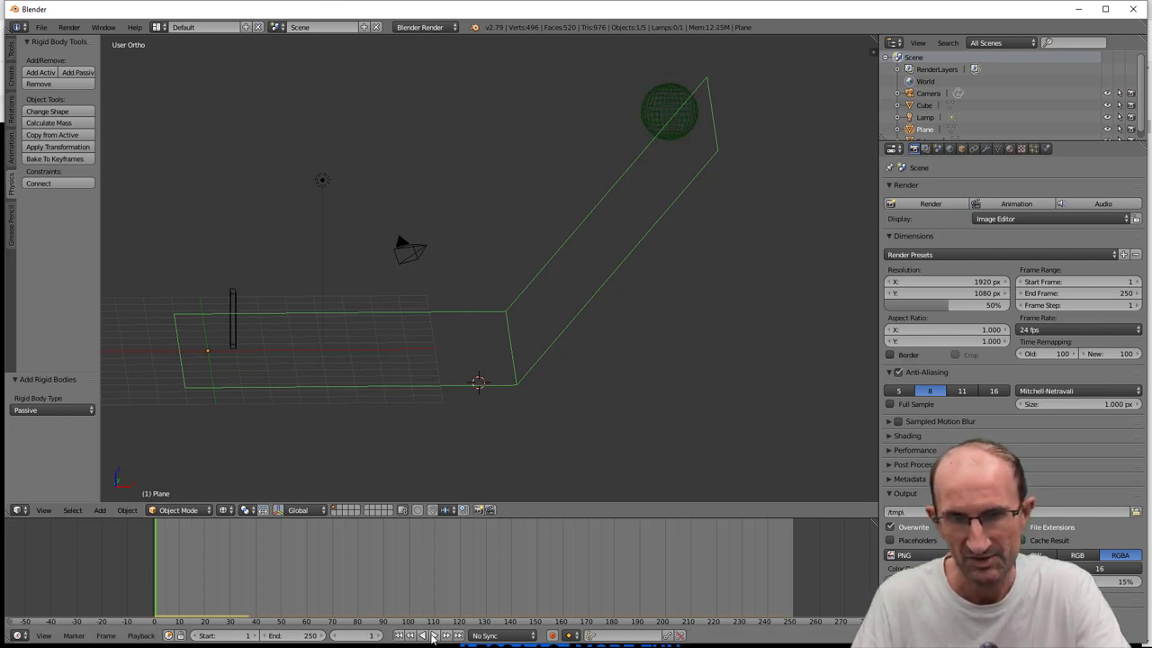
{"action": "left_click", "coordinate": [433, 636]}
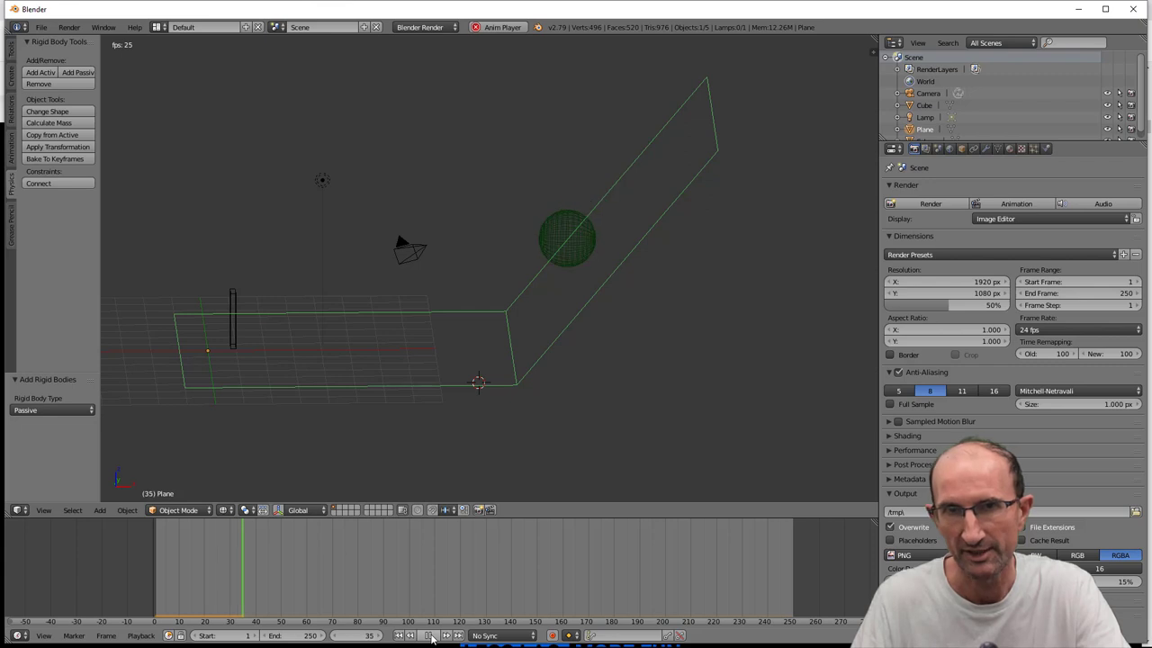
{"action": "mouse_move", "coordinate": [565, 426]}
{"action": "middle_mouse_down"}
{"action": "mouse_move", "coordinate": [553, 403]}
{"action": "mouse_move", "coordinate": [557, 413]}
{"action": "middle_mouse_up"}
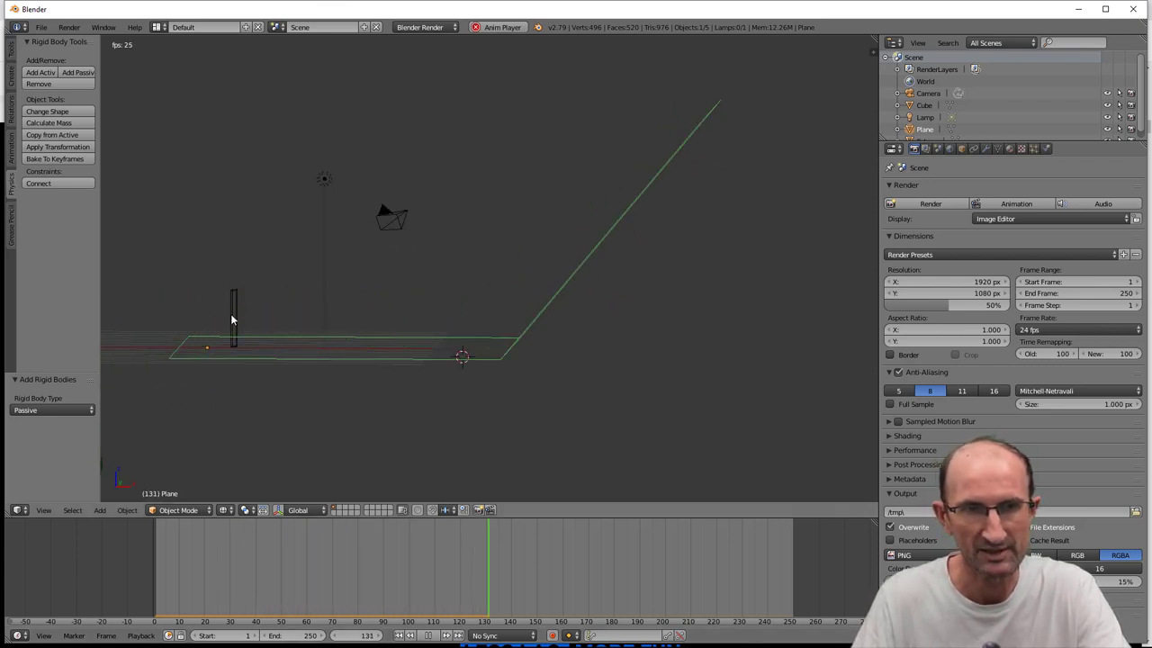
{"action": "left_click", "coordinate": [432, 637]}
Step: Rewind to frame 1, reframe the view and widen the Properties editor
{"action": "left_click", "coordinate": [399, 635]}
{"action": "mouse_move", "coordinate": [387, 468]}
{"action": "middle_mouse_down"}
{"action": "mouse_move", "coordinate": [294, 413]}
{"action": "mouse_move", "coordinate": [251, 340]}
{"action": "middle_mouse_up"}
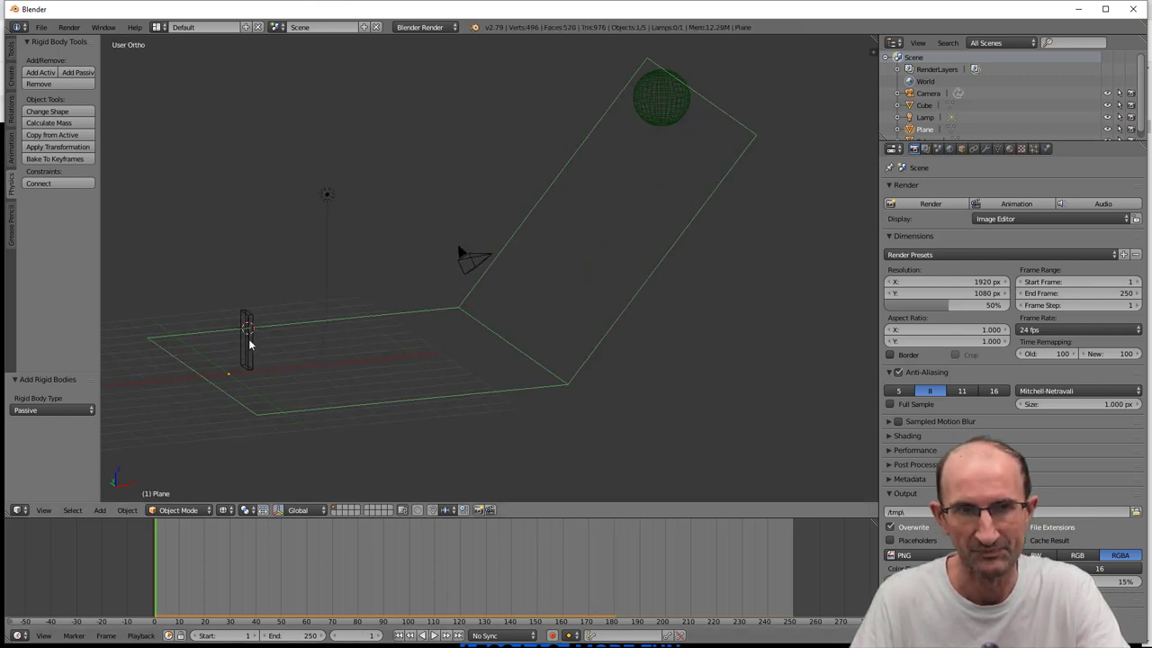
{"action": "middle_click_drag", "start_coordinate": [470, 288], "coordinate": [456, 288]}
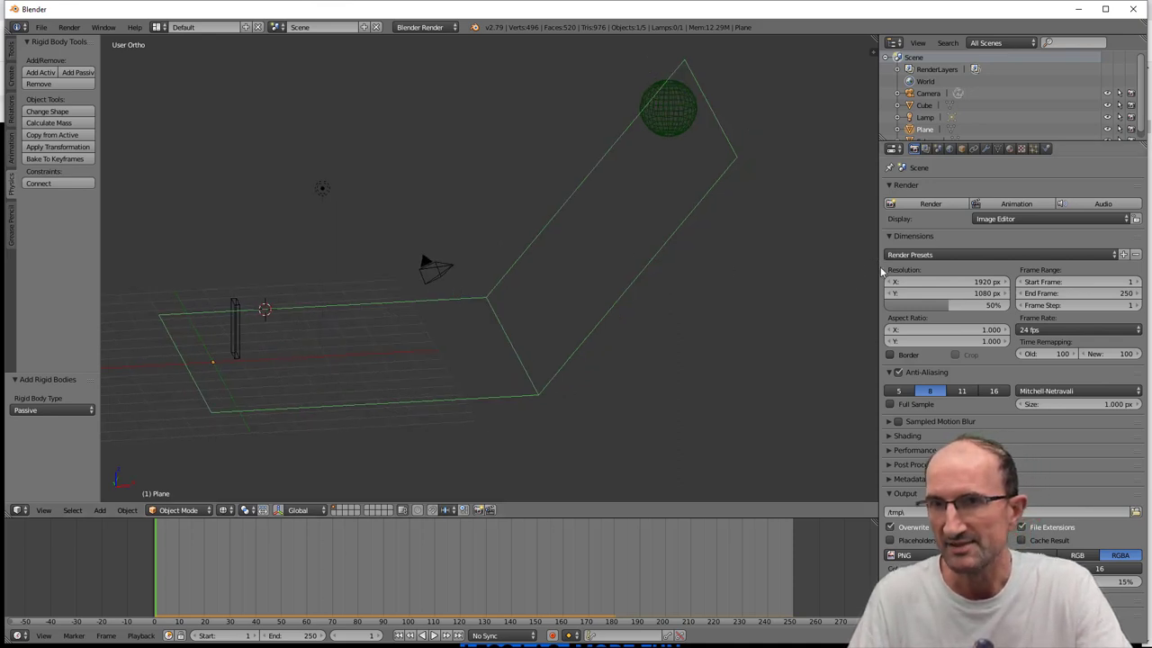
{"action": "left_click_drag", "start_coordinate": [881, 270], "coordinate": [850, 270]}
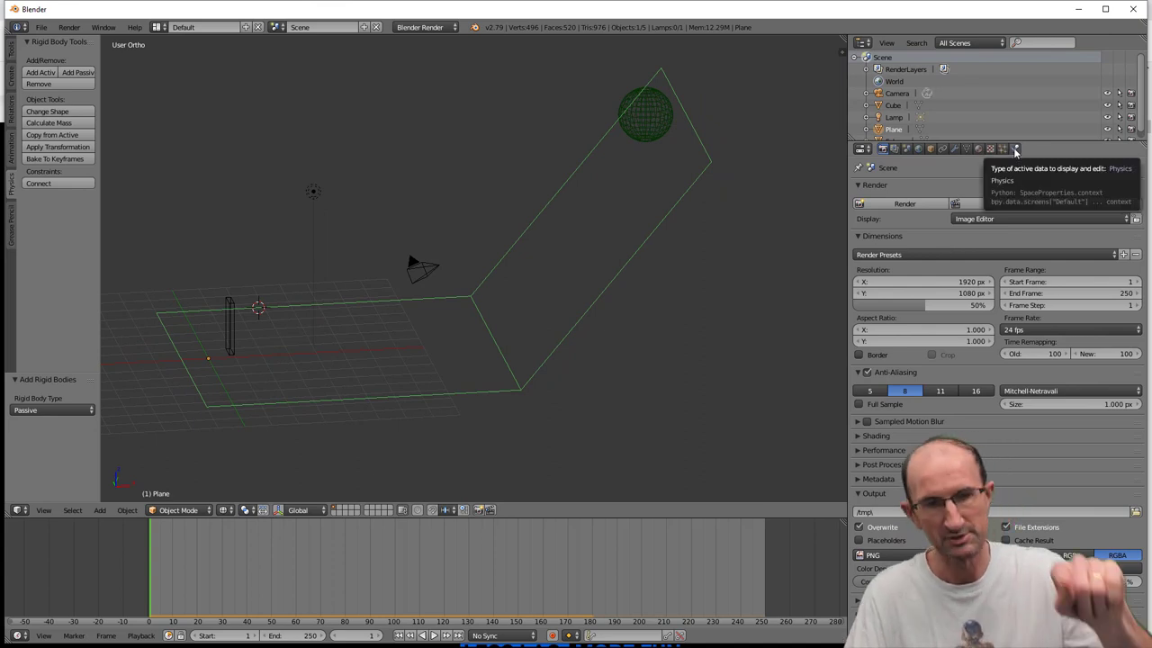
Step: Confirm the plane's rigid body type stays Passive, then view its Object settings showing the RigidBodyWorld group
{"action": "left_click", "coordinate": [1015, 148]}
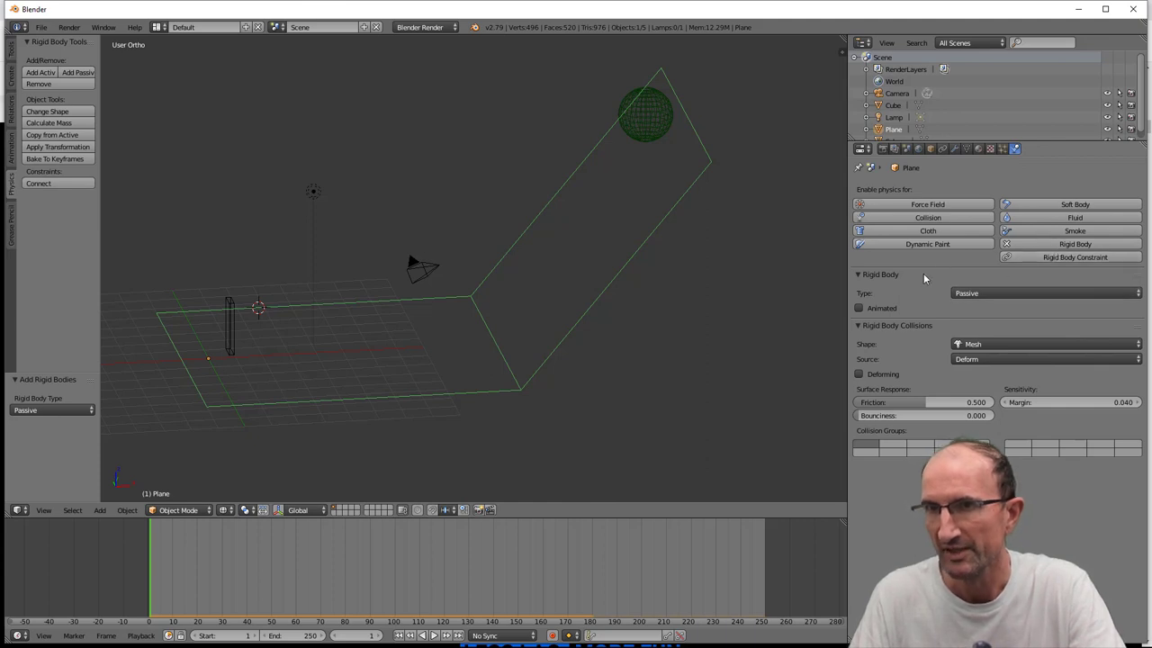
{"action": "left_click", "coordinate": [983, 294]}
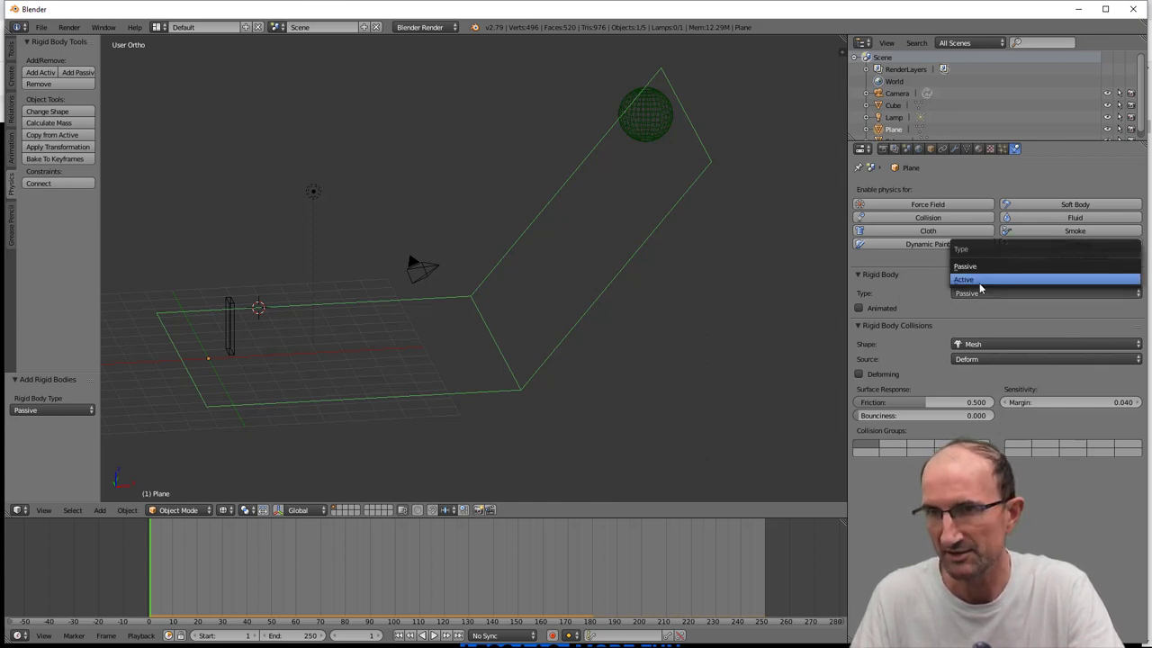
{"action": "left_click", "coordinate": [919, 292]}
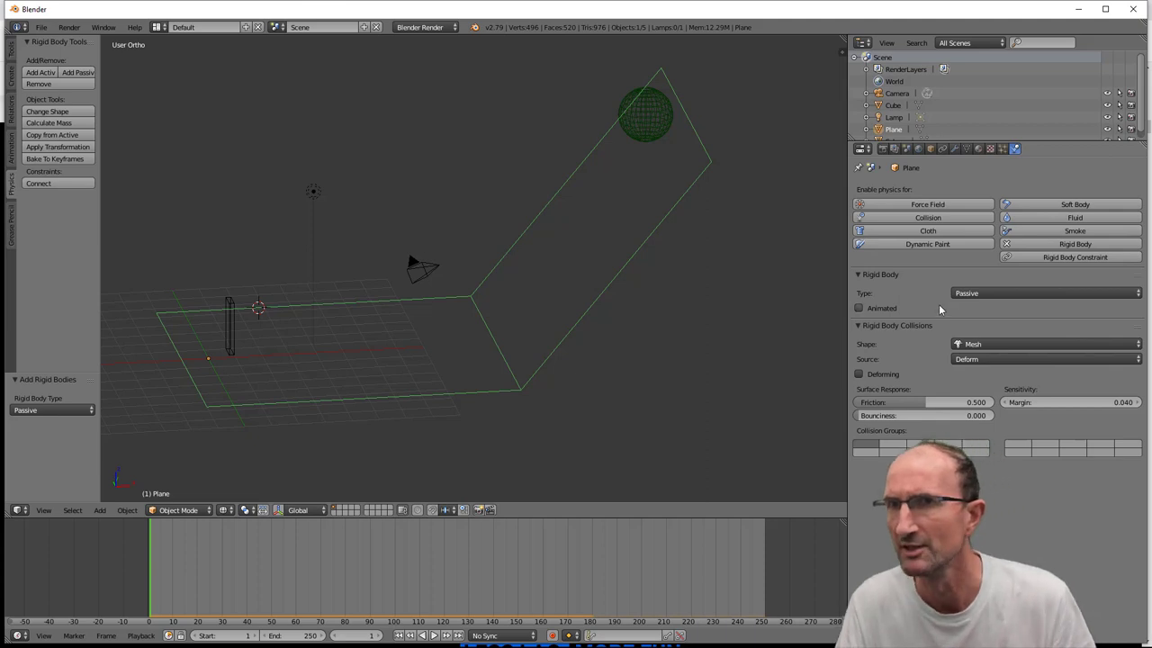
{"action": "left_click", "coordinate": [931, 149]}
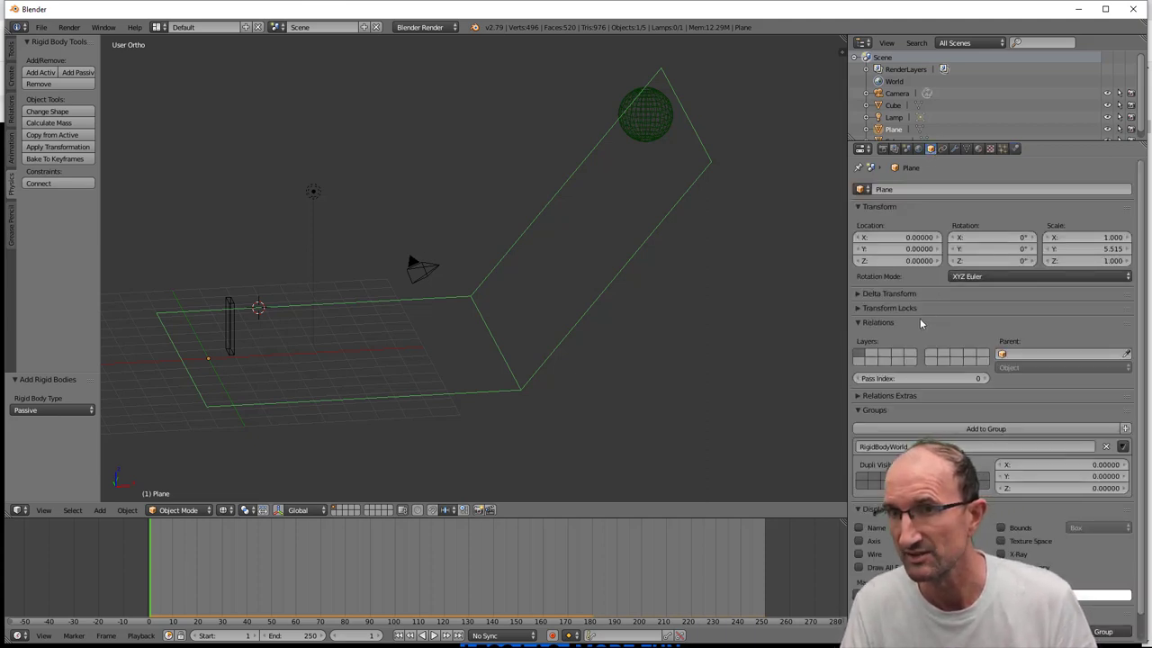
{"action": "scroll", "coordinate": [917, 318], "scroll_direction": "down", "scroll_amount": 1}
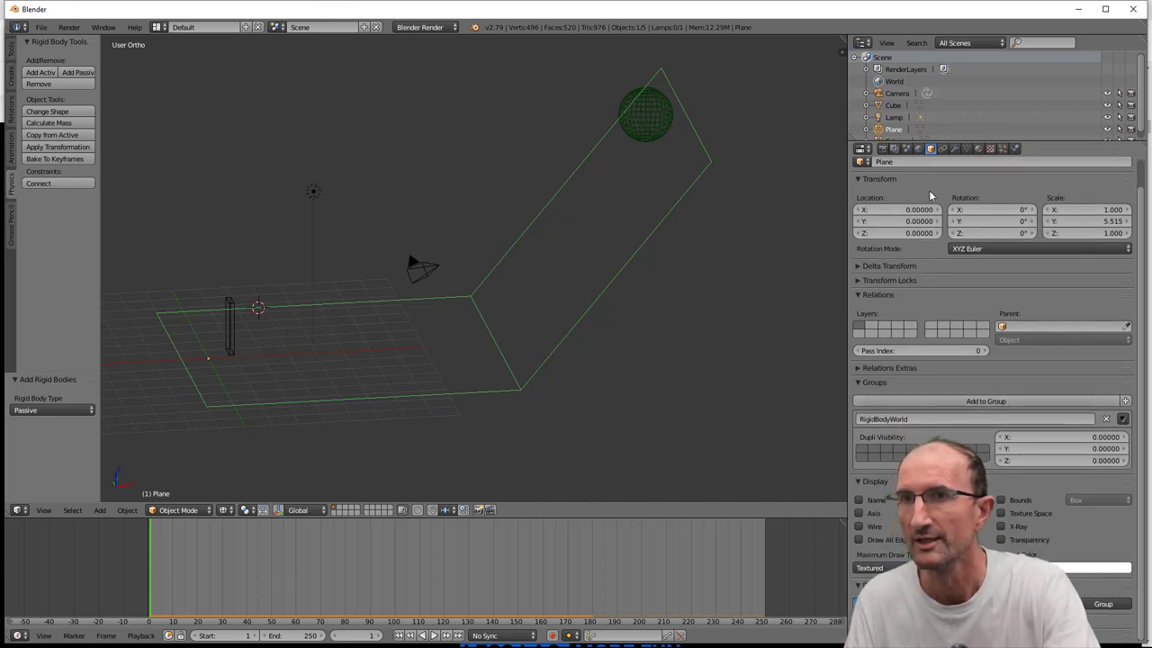
Step: Show the scene settings to check gravity at -9.81 and the RigidBodyWorld group
{"action": "left_click", "coordinate": [918, 148]}
{"action": "left_click", "coordinate": [907, 150]}
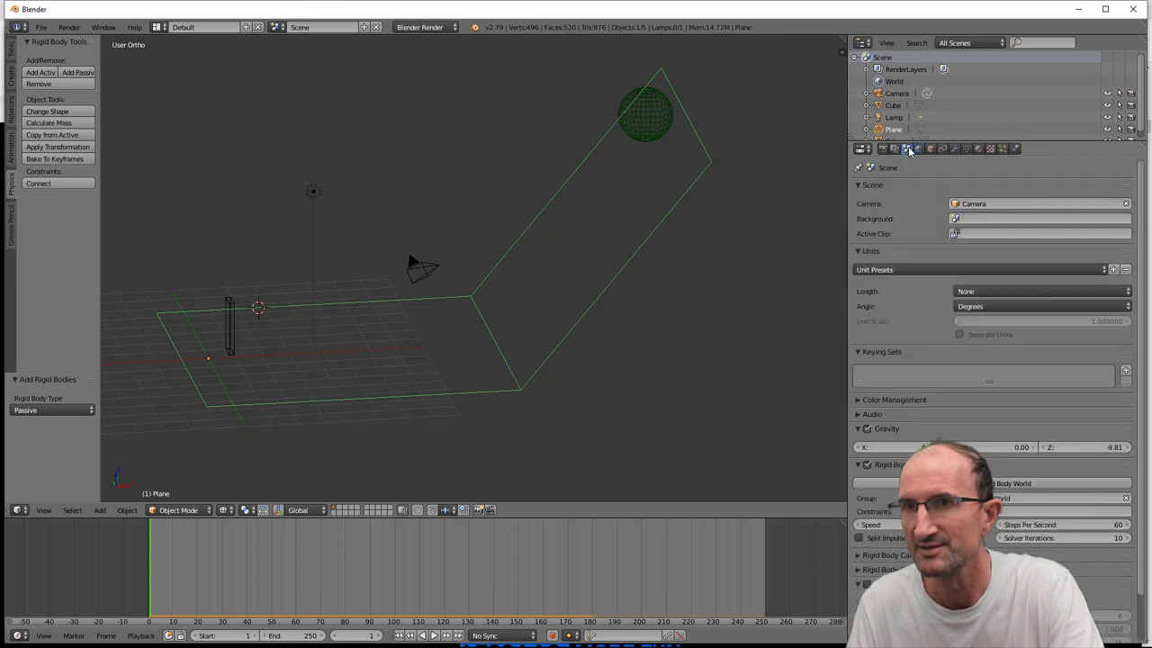
{"action": "scroll", "coordinate": [972, 423], "scroll_direction": "down", "scroll_amount": 2}
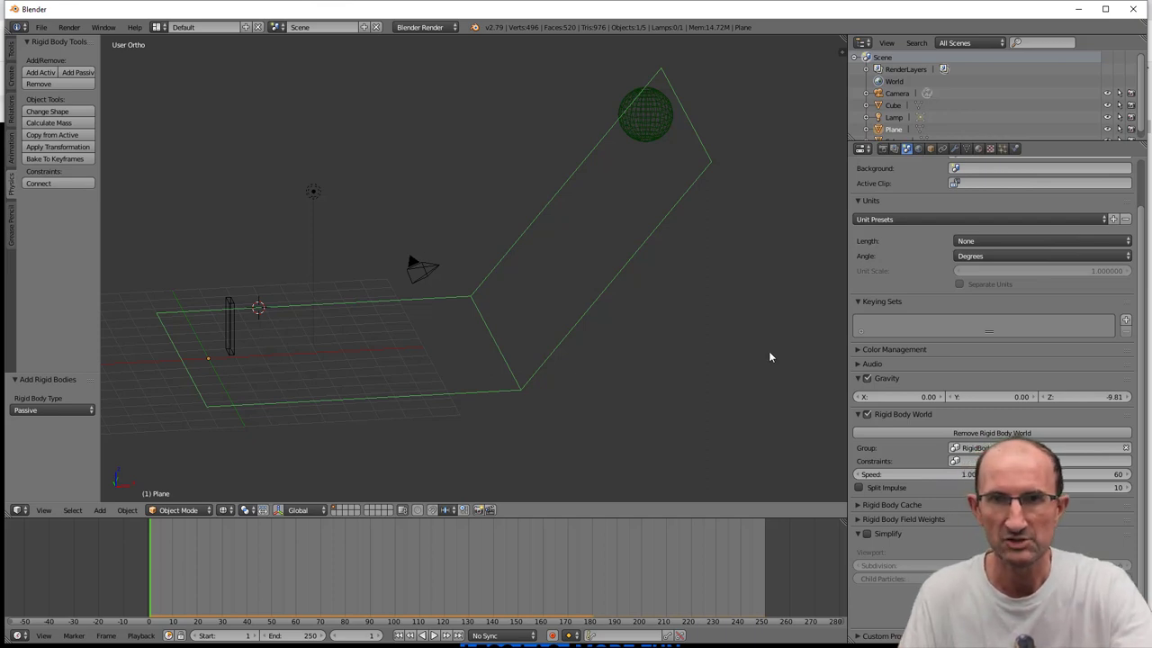
Step: Give the upright Cube slab an active Rigid Body with mass 1.000 and Convex Hull collision
{"action": "right_click", "coordinate": [231, 310]}
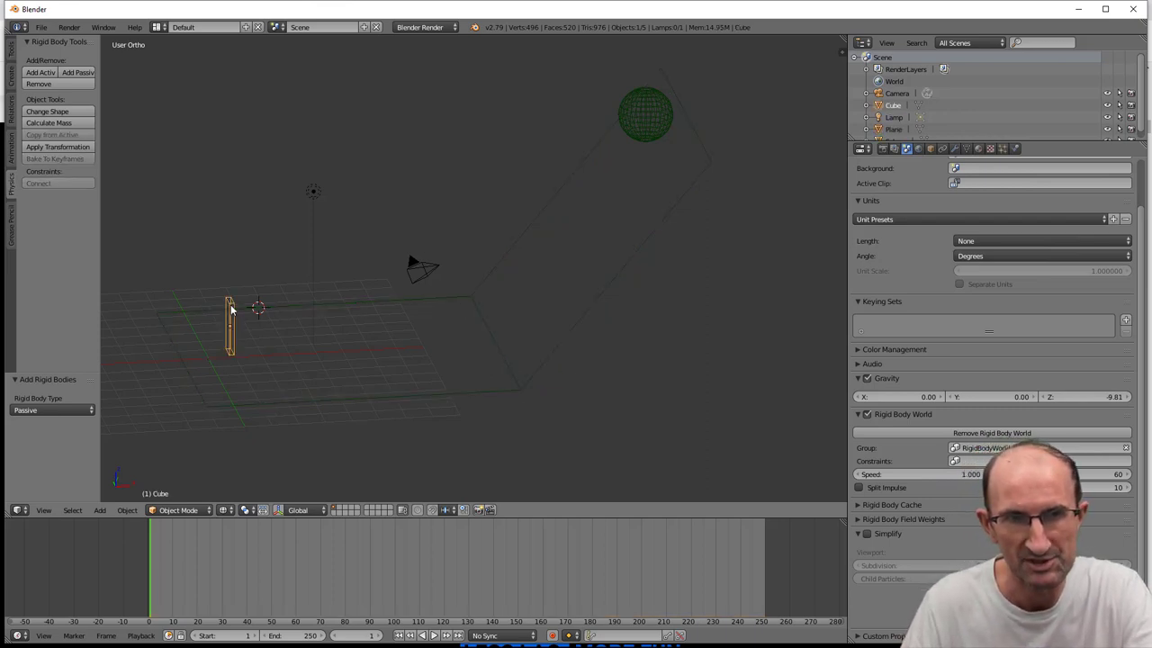
{"action": "scroll", "coordinate": [954, 216], "scroll_direction": "up", "scroll_amount": 2}
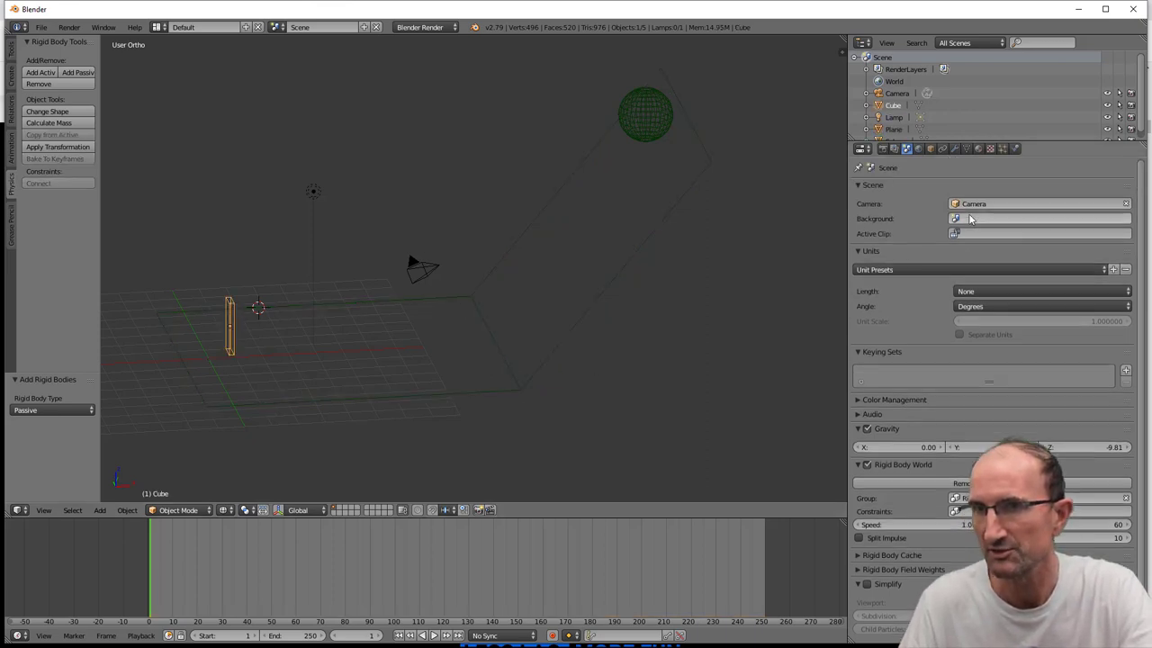
{"action": "left_click", "coordinate": [1015, 149]}
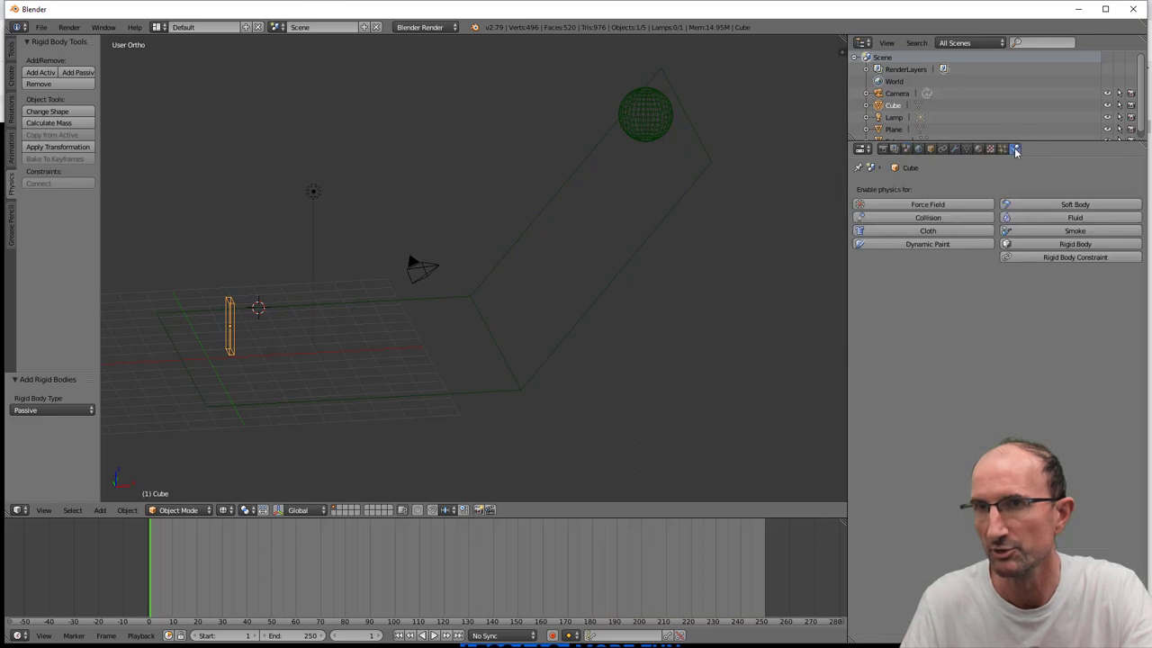
{"action": "left_click", "coordinate": [1074, 246]}
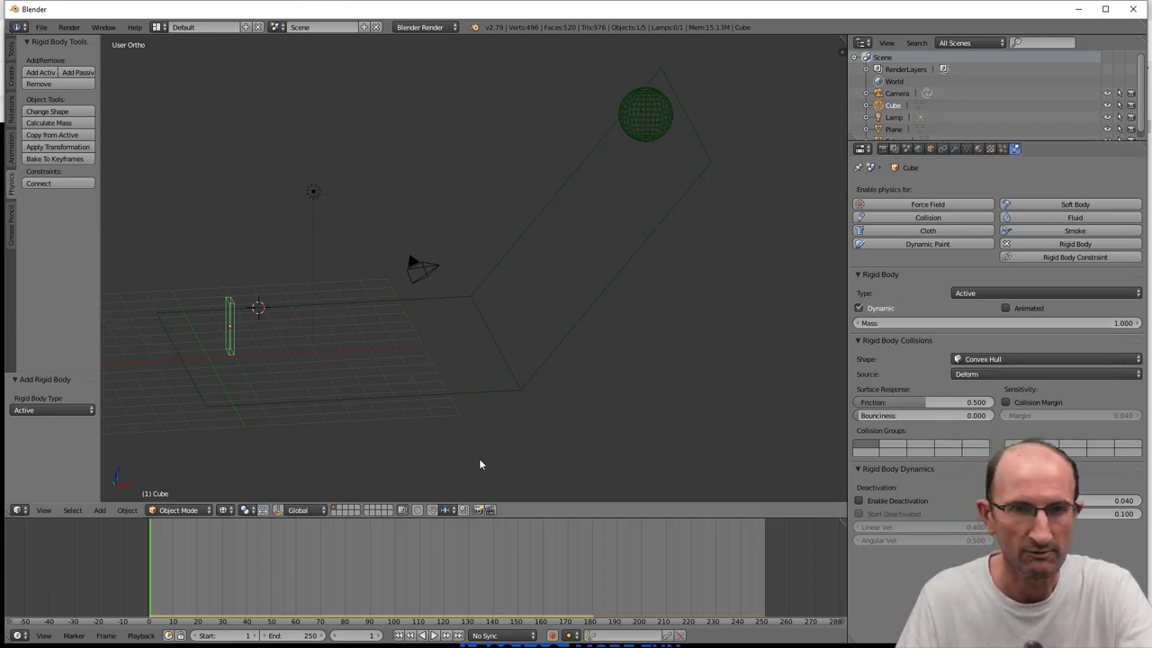
{"action": "mouse_move", "coordinate": [257, 335]}
{"action": "middle_mouse_down"}
{"action": "mouse_move", "coordinate": [270, 350]}
{"action": "mouse_move", "coordinate": [255, 357]}
{"action": "mouse_move", "coordinate": [363, 385]}
{"action": "mouse_move", "coordinate": [364, 305]}
{"action": "middle_mouse_up"}
{"action": "scroll", "coordinate": [363, 304], "scroll_direction": "up", "scroll_amount": 2, "text": "shift"}
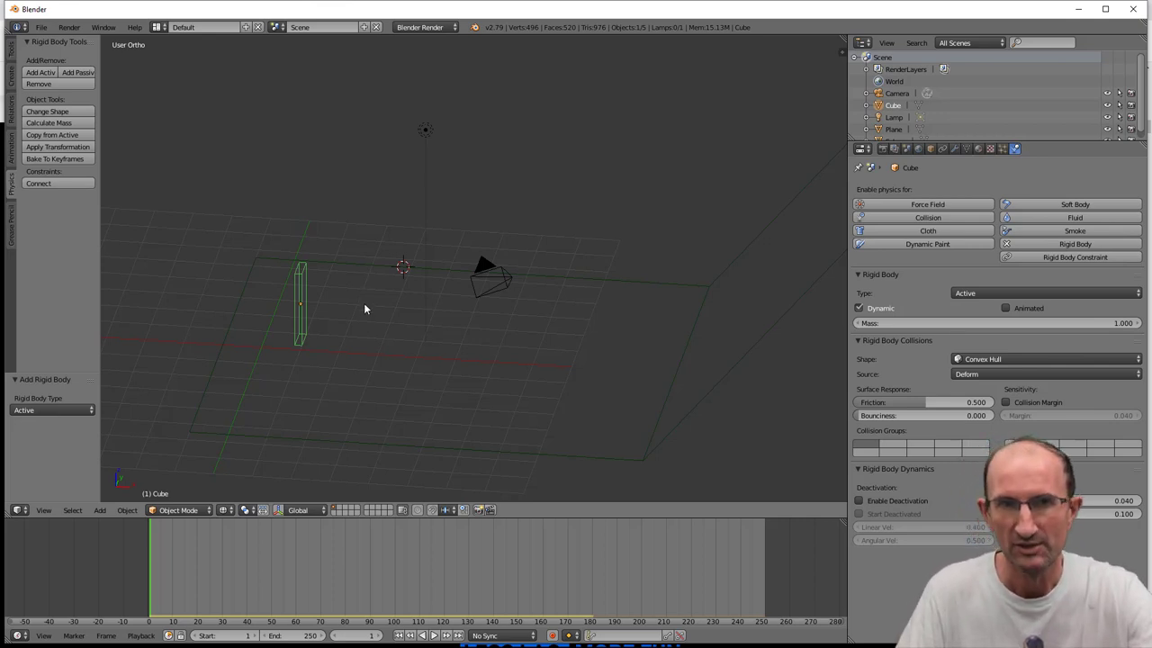
{"action": "middle_click_drag", "start_coordinate": [363, 302], "coordinate": [387, 308]}
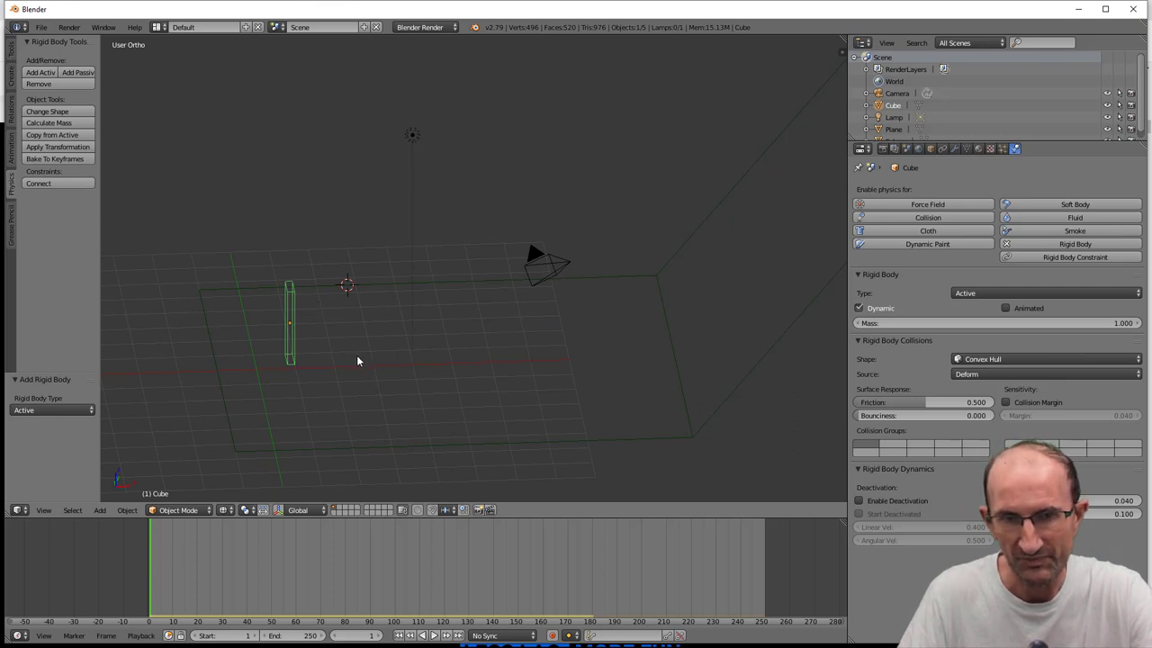
{"action": "scroll", "coordinate": [435, 384], "scroll_direction": "down", "scroll_amount": 2}
{"action": "scroll", "coordinate": [428, 413], "scroll_direction": "down", "scroll_amount": 1}
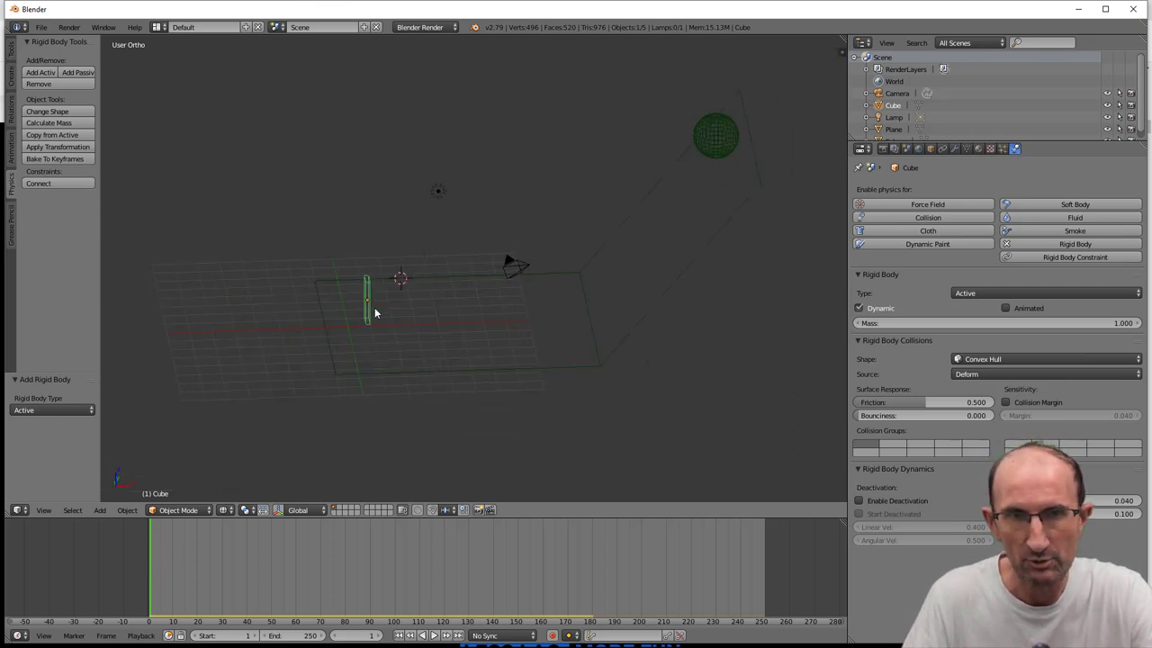
{"action": "left_click", "coordinate": [433, 636]}
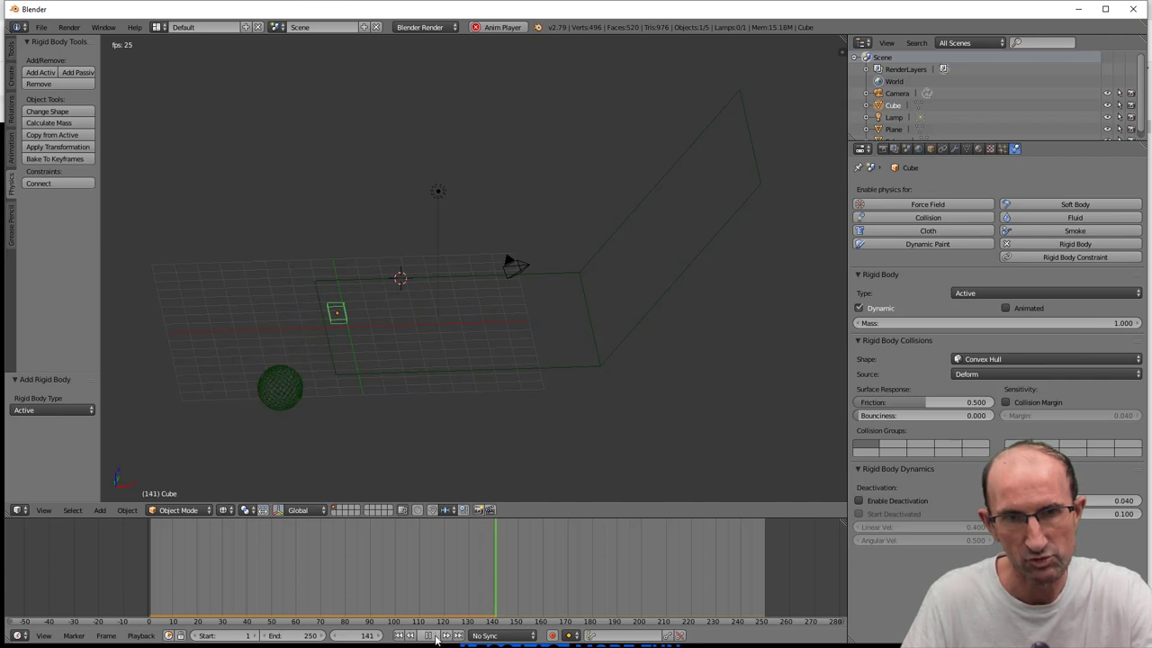
{"action": "left_click", "coordinate": [431, 636]}
{"action": "left_click", "coordinate": [399, 636]}
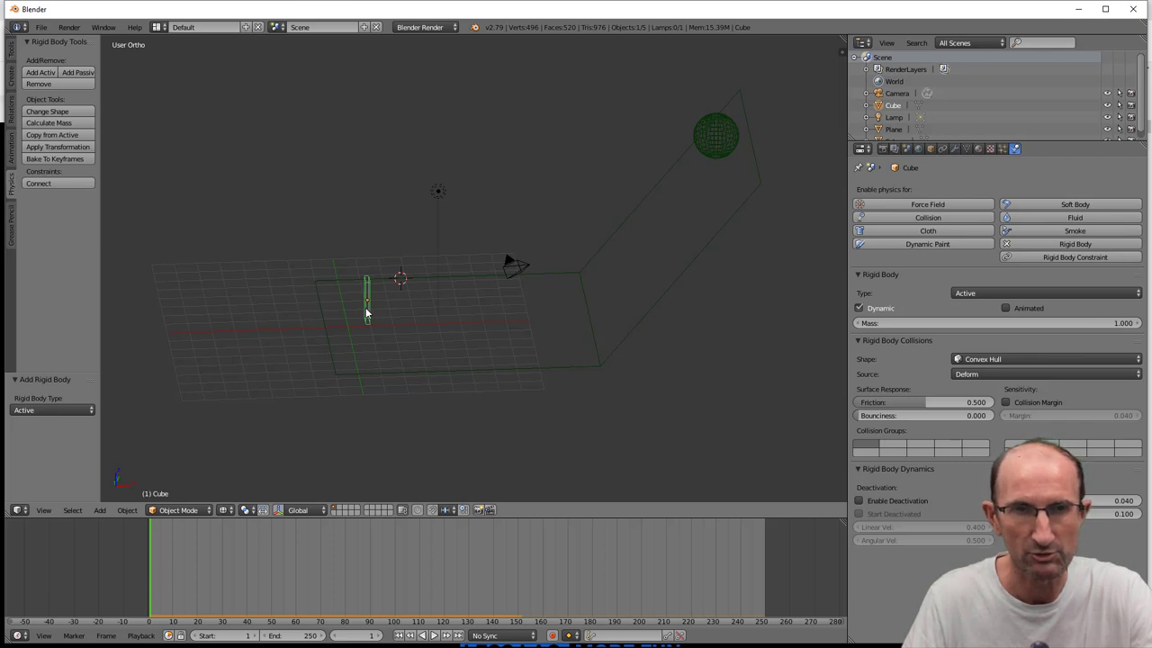
{"action": "middle_click_drag", "start_coordinate": [391, 319], "coordinate": [408, 330]}
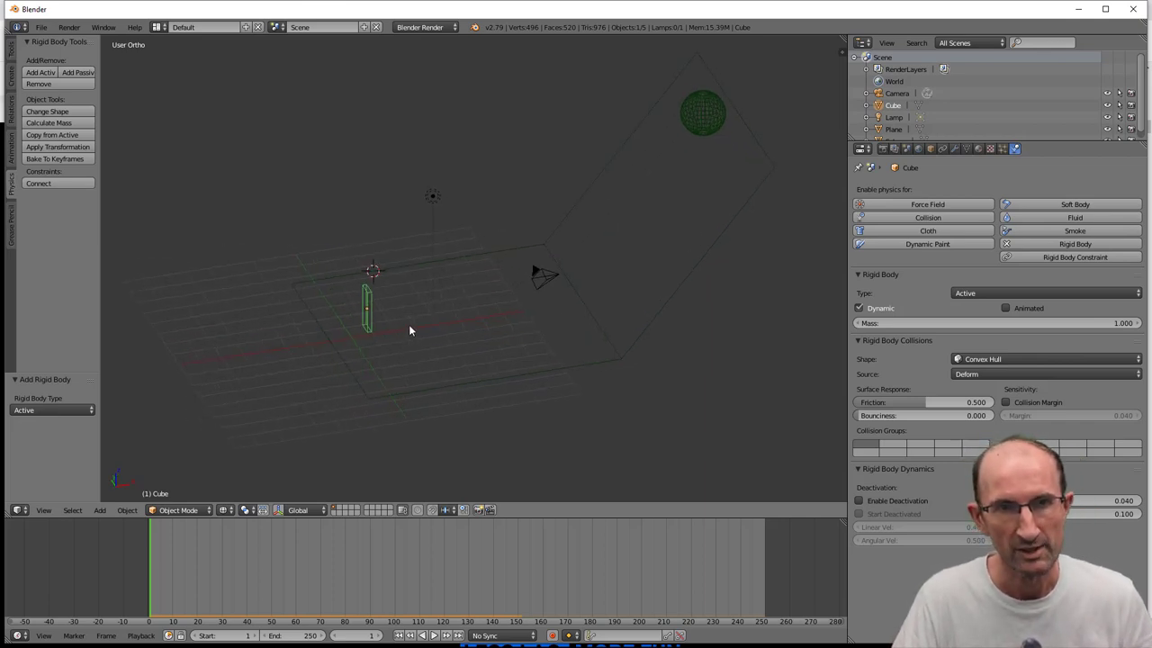
Step: Switch to solid shading and duplicate the slab 0.9 along X
{"action": "scroll", "coordinate": [409, 330], "scroll_direction": "up", "scroll_amount": 5}
{"action": "mouse_move", "coordinate": [285, 356]}
{"action": "middle_mouse_down", "text": "shift"}
{"action": "mouse_move", "coordinate": [472, 343]}
{"action": "mouse_move", "coordinate": [446, 337]}
{"action": "mouse_move", "coordinate": [394, 288]}
{"action": "middle_mouse_up", "text": "shift"}
{"action": "key", "text": "z"}
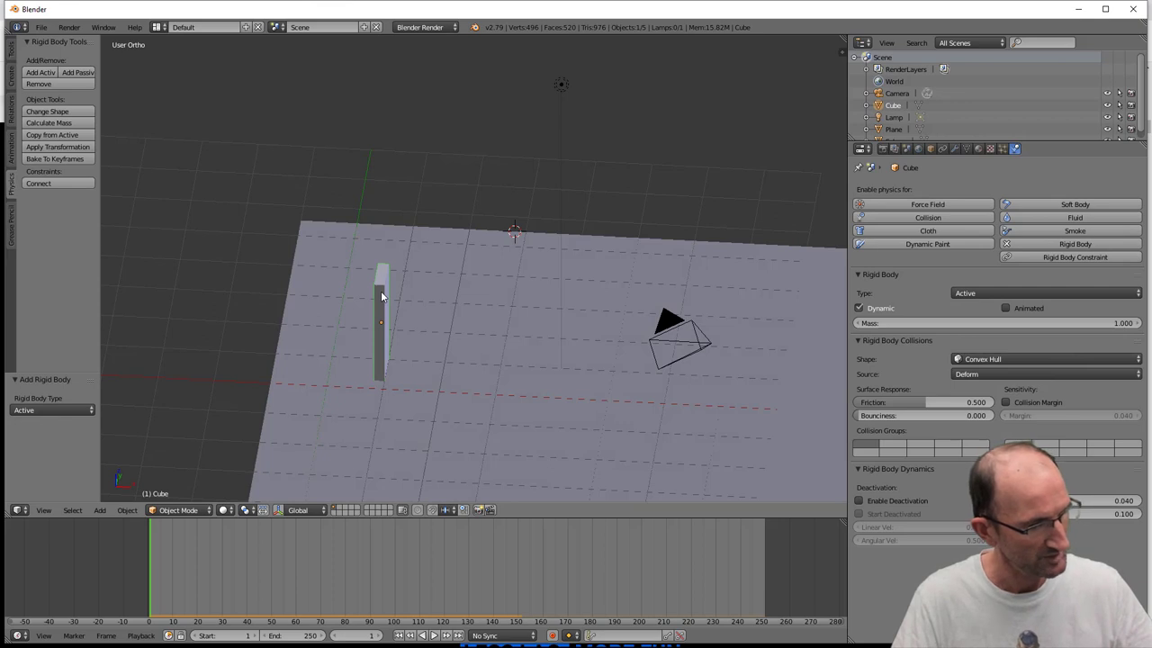
{"action": "key", "text": "shift+d"}
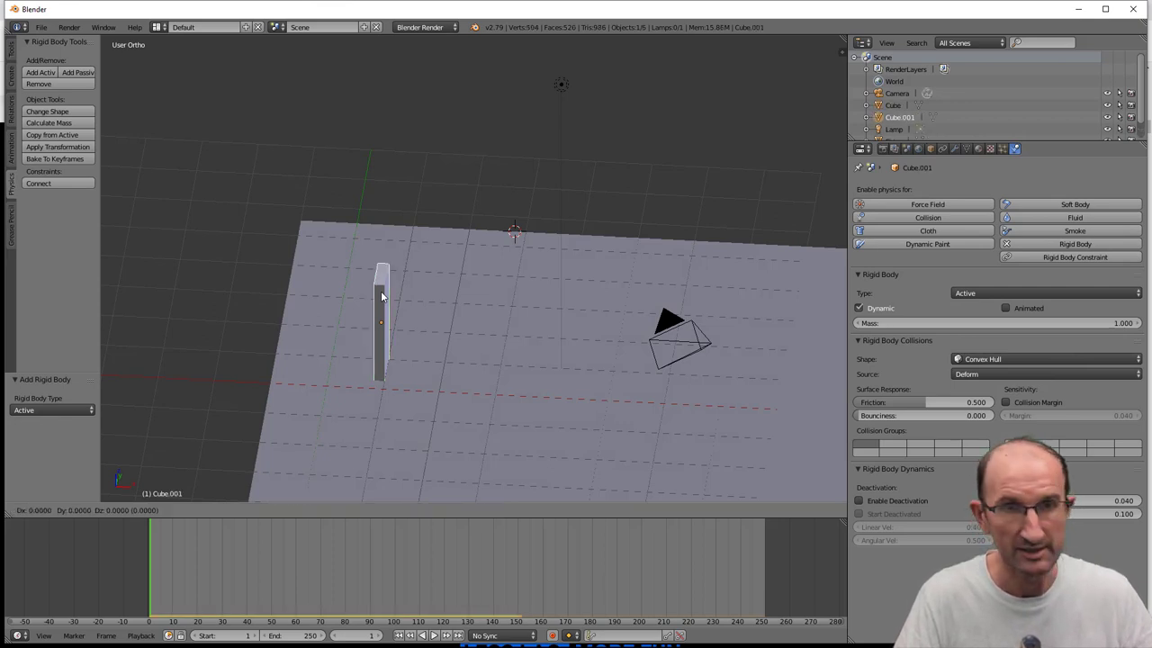
{"action": "key", "text": "x"}
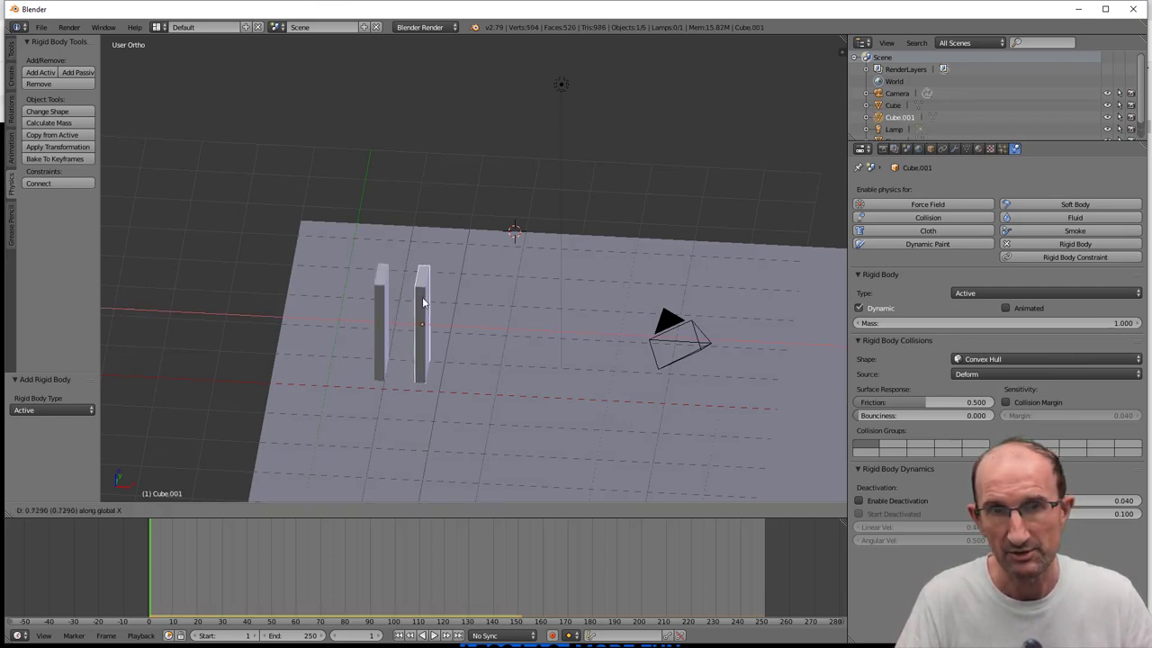
{"action": "left_click", "coordinate": [429, 297]}
Step: Turn on Closest snapping and raise the original slab 0.008 along Z
{"action": "mouse_move", "coordinate": [461, 343]}
{"action": "middle_mouse_down"}
{"action": "mouse_move", "coordinate": [512, 335]}
{"action": "mouse_move", "coordinate": [528, 327]}
{"action": "mouse_move", "coordinate": [488, 344]}
{"action": "mouse_move", "coordinate": [534, 309]}
{"action": "mouse_move", "coordinate": [494, 311]}
{"action": "mouse_move", "coordinate": [473, 269]}
{"action": "mouse_move", "coordinate": [473, 296]}
{"action": "mouse_move", "coordinate": [461, 205]}
{"action": "middle_mouse_up"}
{"action": "right_click", "coordinate": [460, 191]}
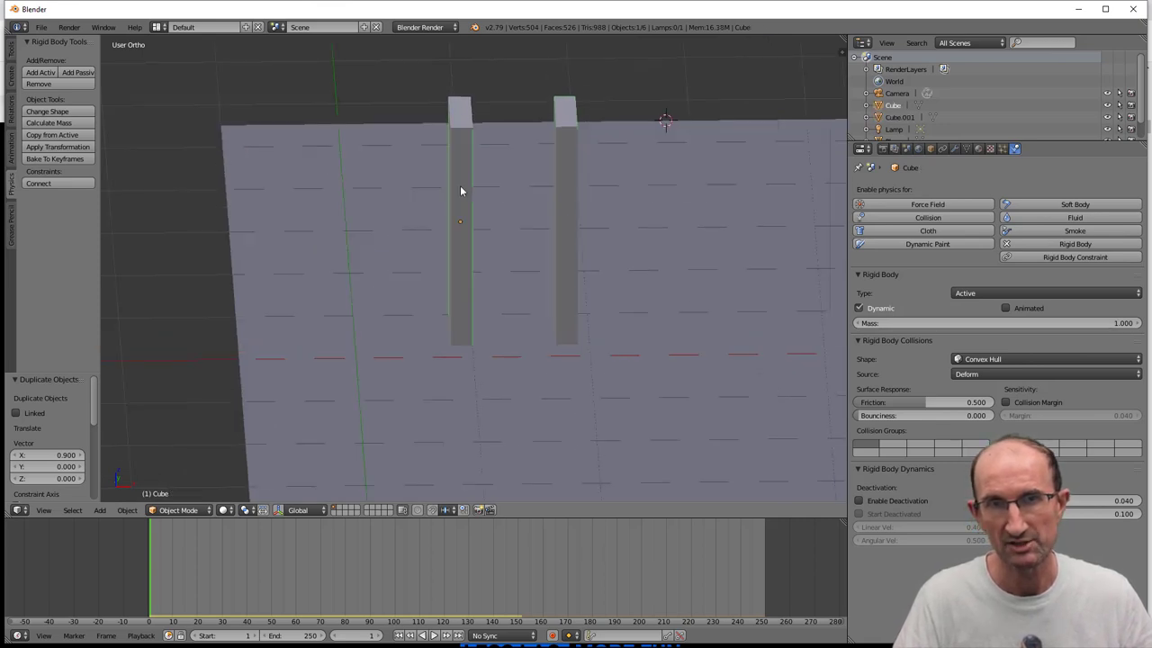
{"action": "left_click", "coordinate": [432, 511]}
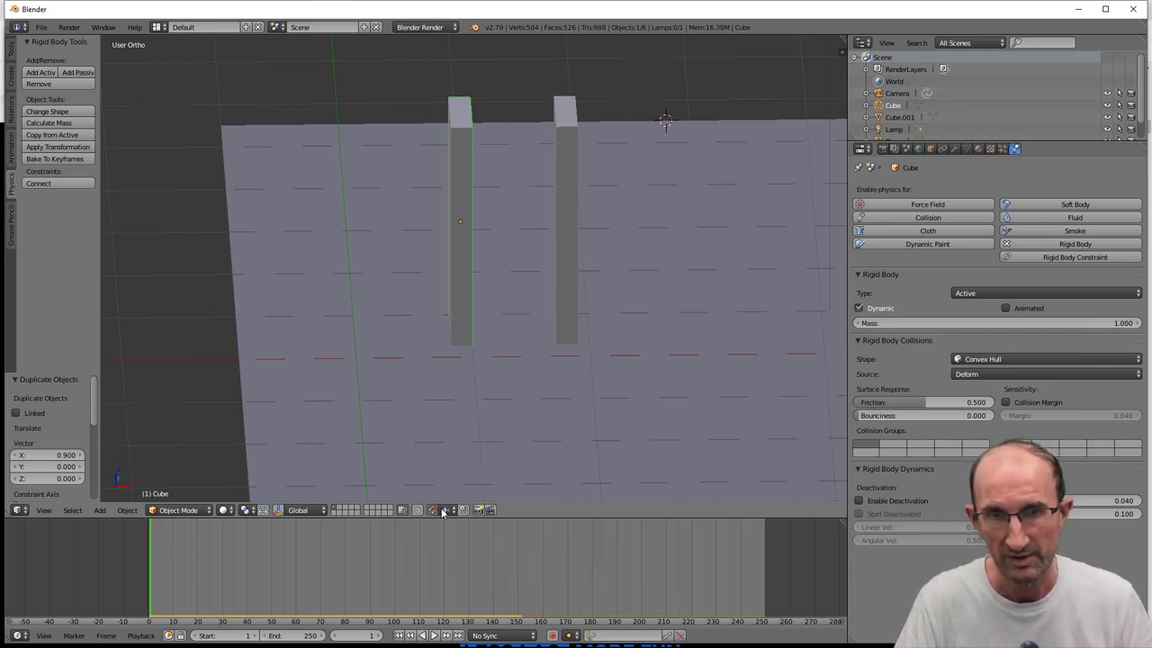
{"action": "left_click", "coordinate": [447, 511]}
{"action": "left_click", "coordinate": [466, 468]}
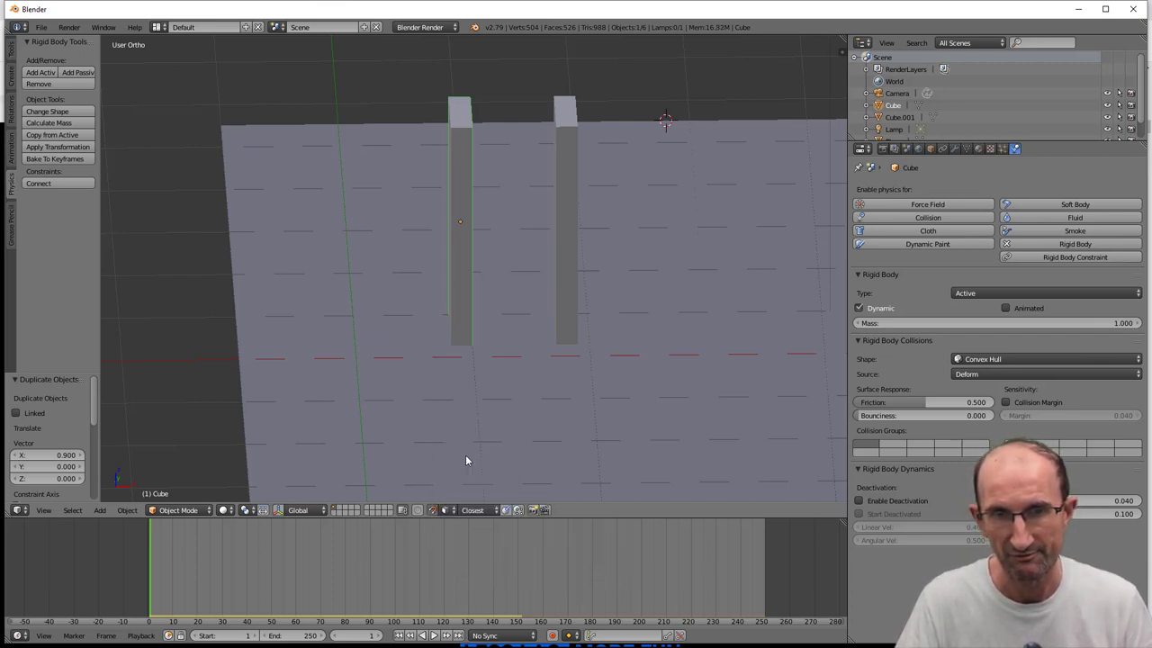
{"action": "key", "text": "g"}
{"action": "key", "text": "z"}
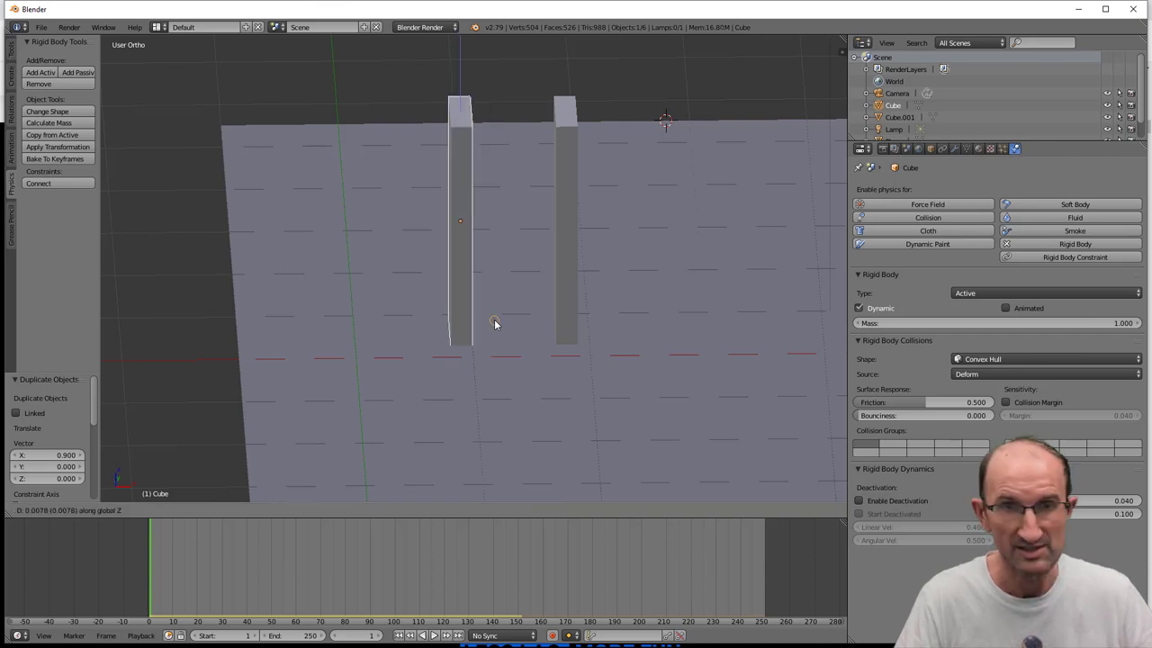
{"action": "left_click", "coordinate": [493, 330]}
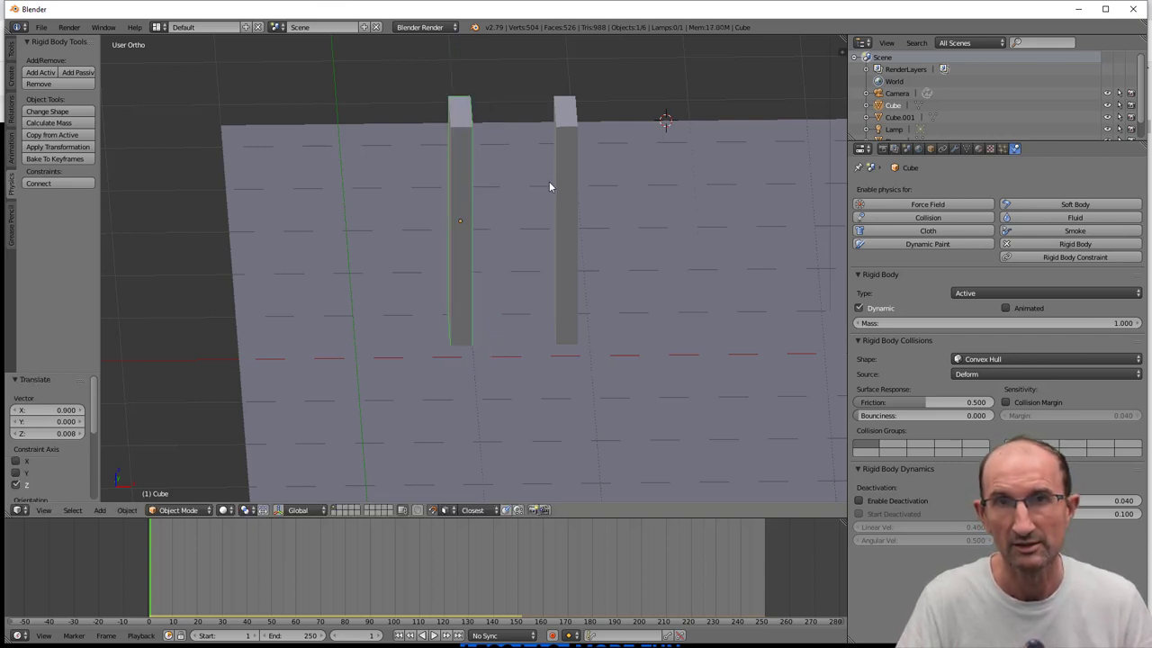
Step: Delete the duplicate slab Cube.001
{"action": "right_click", "coordinate": [567, 137]}
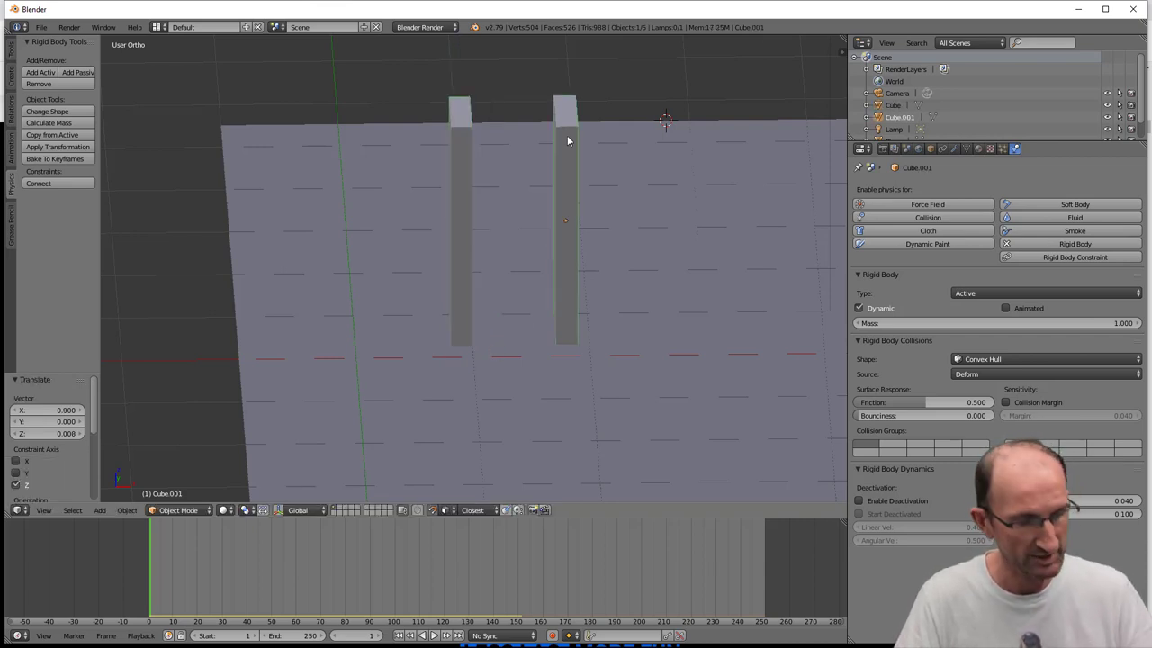
{"action": "key", "text": "x"}
{"action": "left_click", "coordinate": [568, 137]}
{"action": "scroll", "coordinate": [594, 279], "scroll_direction": "down", "scroll_amount": 3}
Step: Play a preview of the sphere rolling into the slab, then rewind to frame 1
{"action": "scroll", "coordinate": [603, 283], "scroll_direction": "down", "scroll_amount": 2}
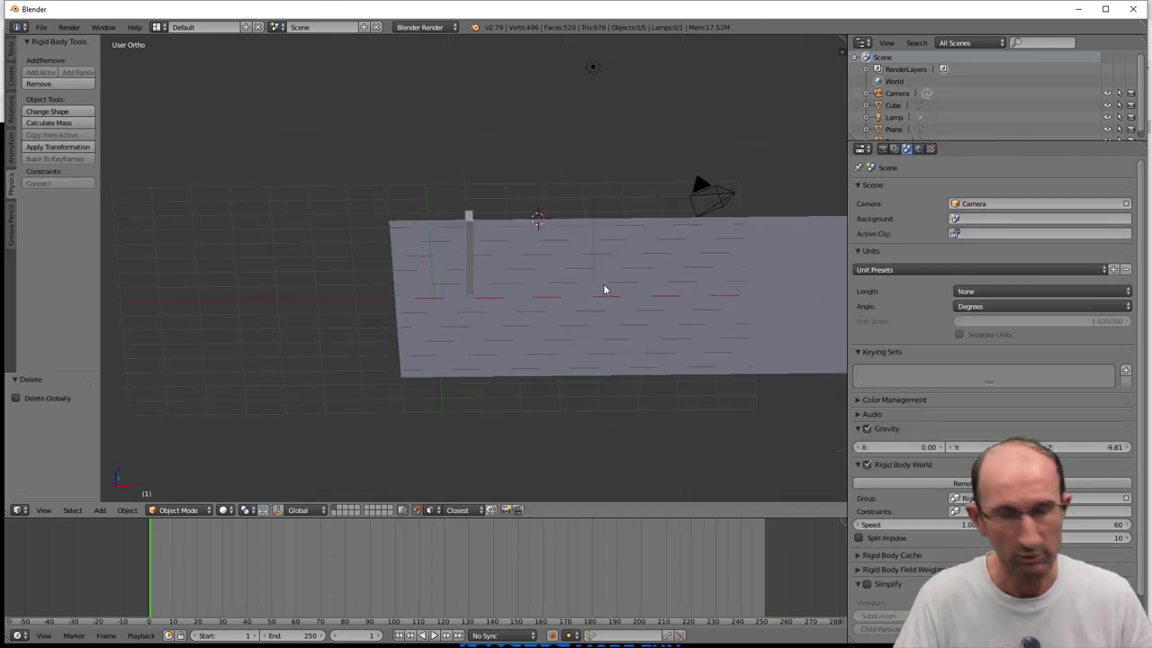
{"action": "middle_click_drag", "start_coordinate": [699, 282], "coordinate": [441, 339]}
{"action": "key", "text": "KP_4"}
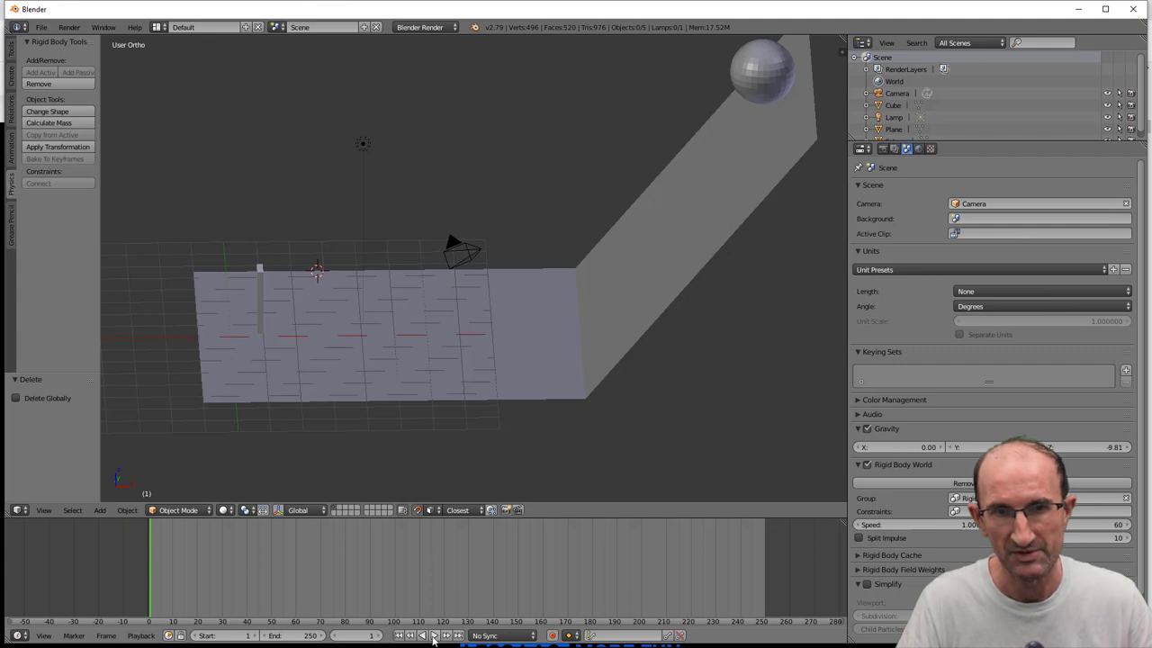
{"action": "left_click", "coordinate": [433, 637]}
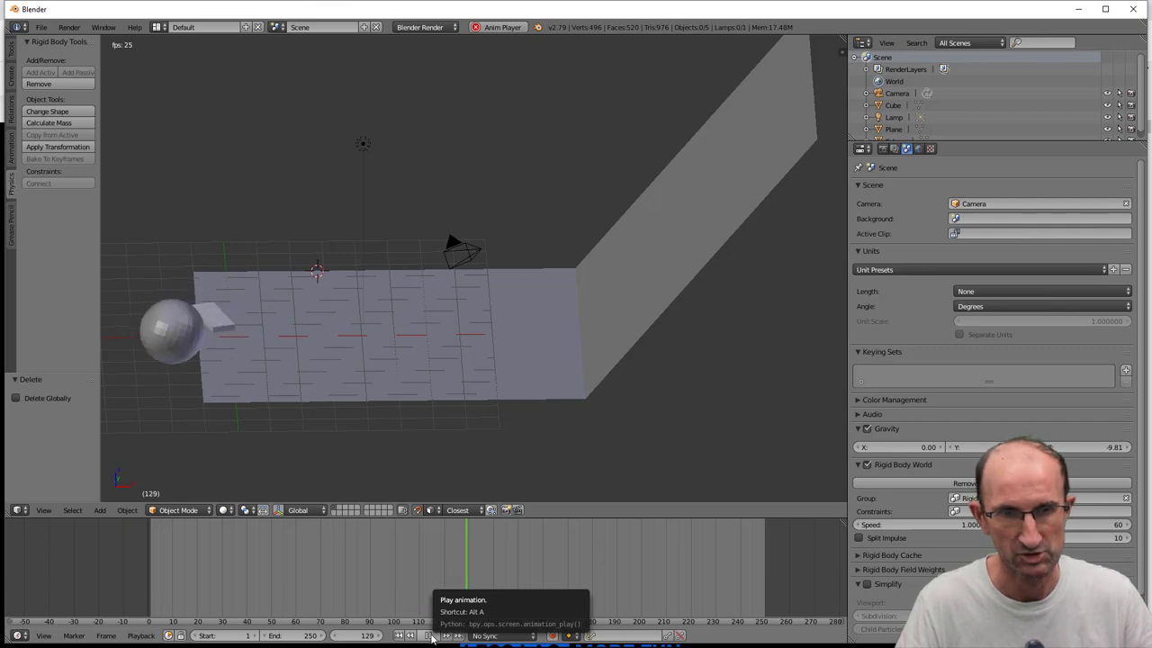
{"action": "left_click", "coordinate": [433, 637]}
{"action": "left_click", "coordinate": [399, 636]}
{"action": "mouse_move", "coordinate": [360, 475]}
{"action": "middle_mouse_down"}
{"action": "mouse_move", "coordinate": [333, 346]}
{"action": "mouse_move", "coordinate": [380, 334]}
{"action": "middle_mouse_up"}
{"action": "scroll", "coordinate": [280, 345], "scroll_direction": "up", "scroll_amount": 3}
Step: Duplicate the thin slab 1.477 along X to make a second slab, Cube.001
{"action": "right_click", "coordinate": [214, 325]}
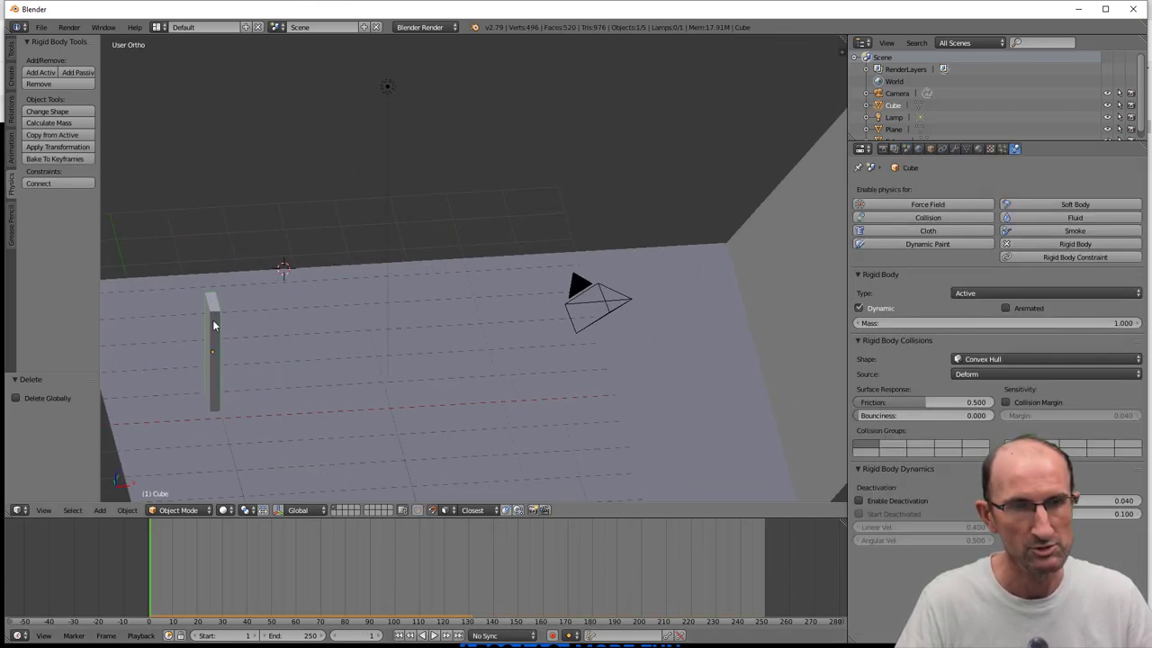
{"action": "key", "text": "shift+d"}
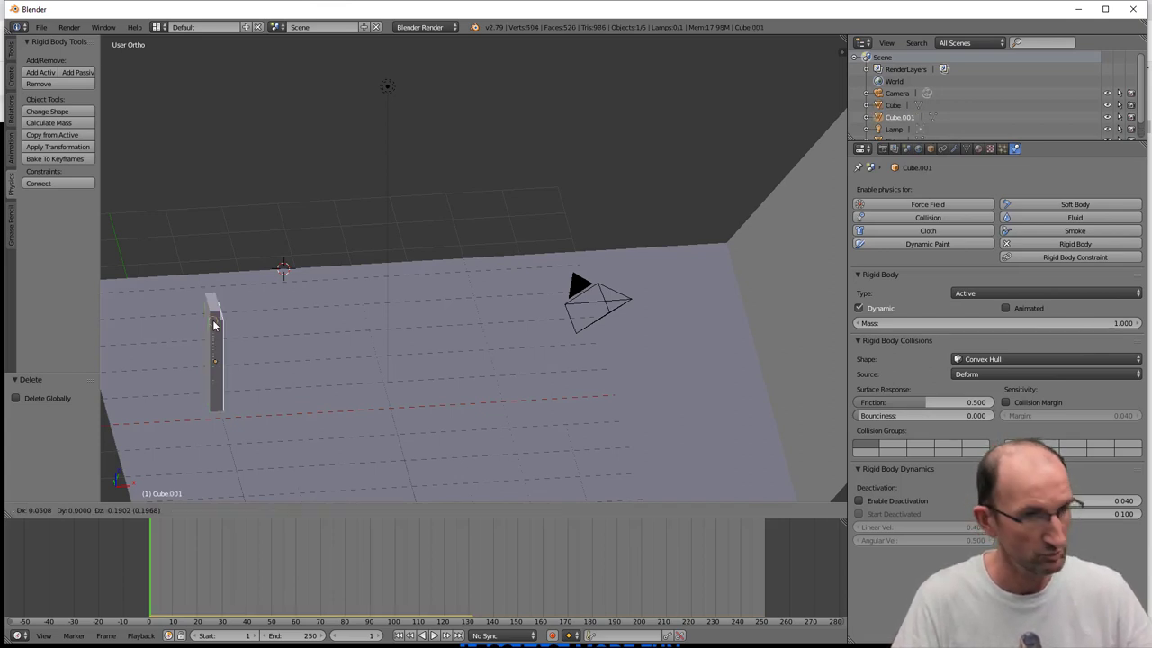
{"action": "key", "text": "x"}
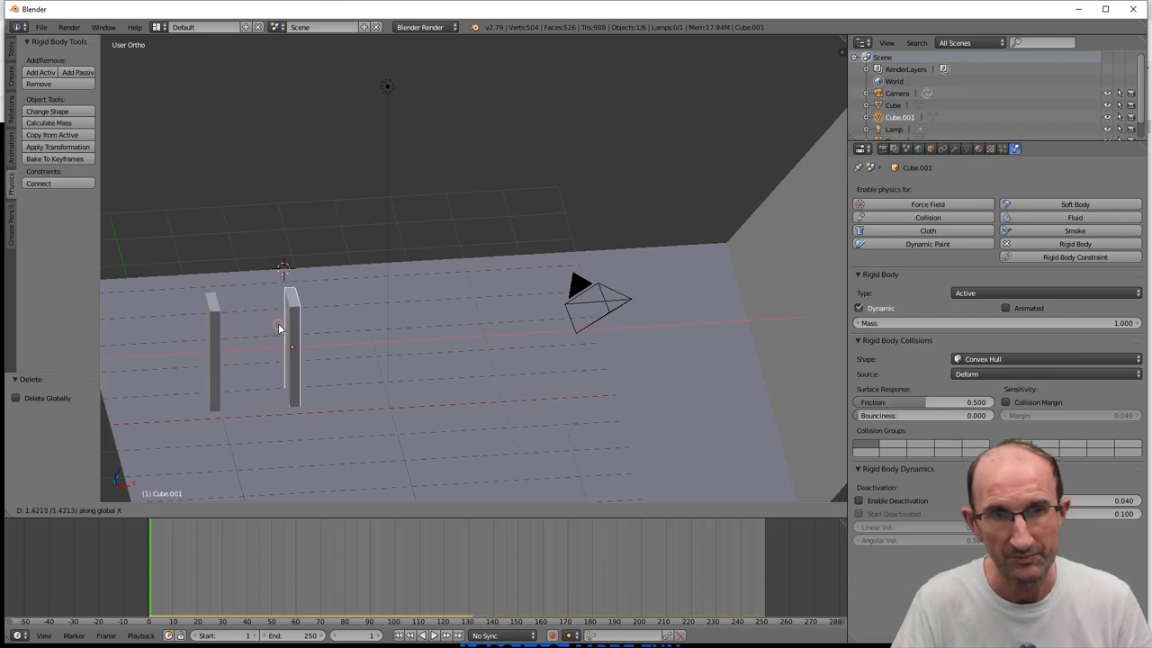
{"action": "left_click", "coordinate": [279, 329]}
{"action": "scroll", "coordinate": [360, 329], "scroll_direction": "down", "scroll_amount": 4}
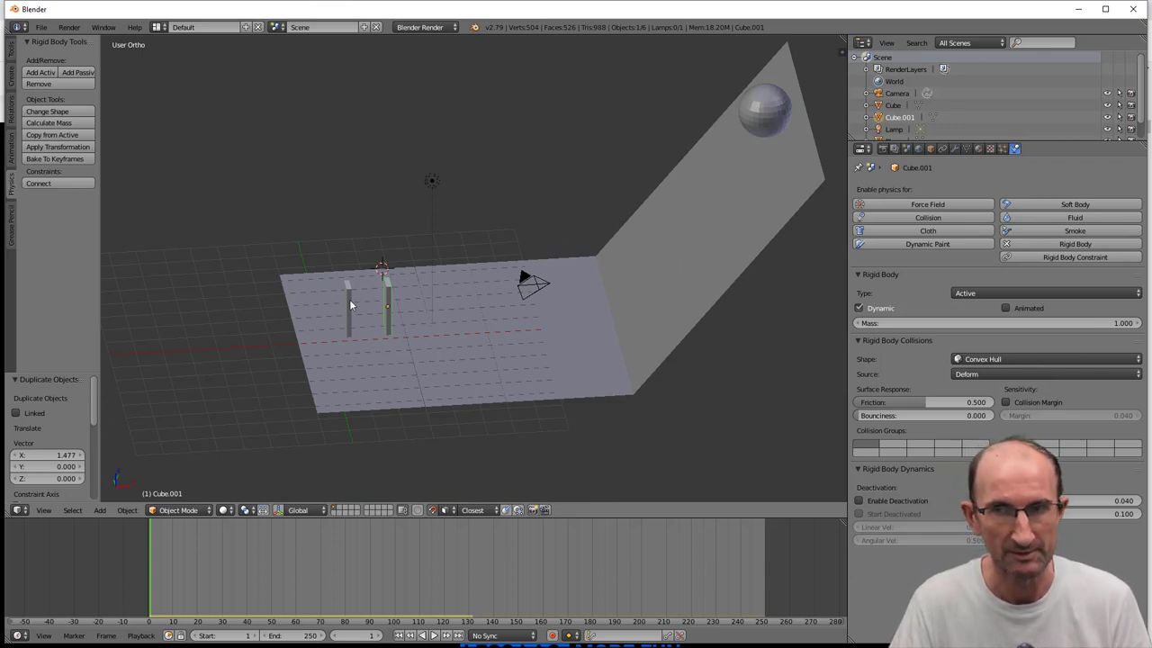
Step: Replay the simulation with both slabs, rewind to frame 1, and select the sphere
{"action": "middle_click_drag", "start_coordinate": [405, 316], "coordinate": [396, 302]}
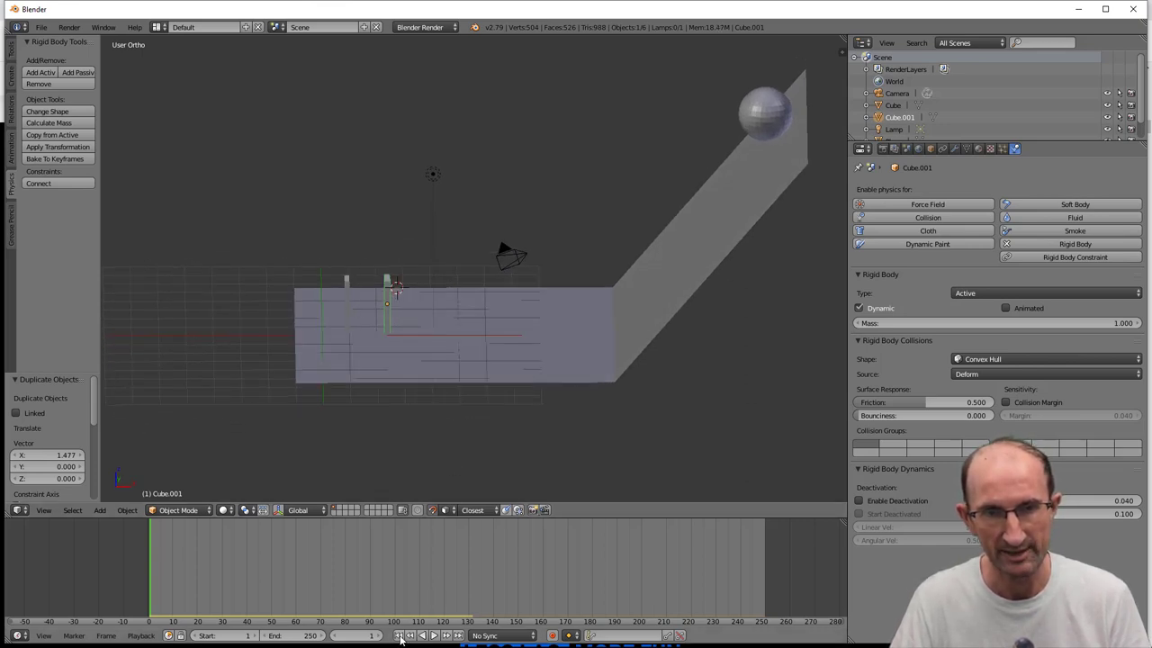
{"action": "left_click", "coordinate": [434, 635]}
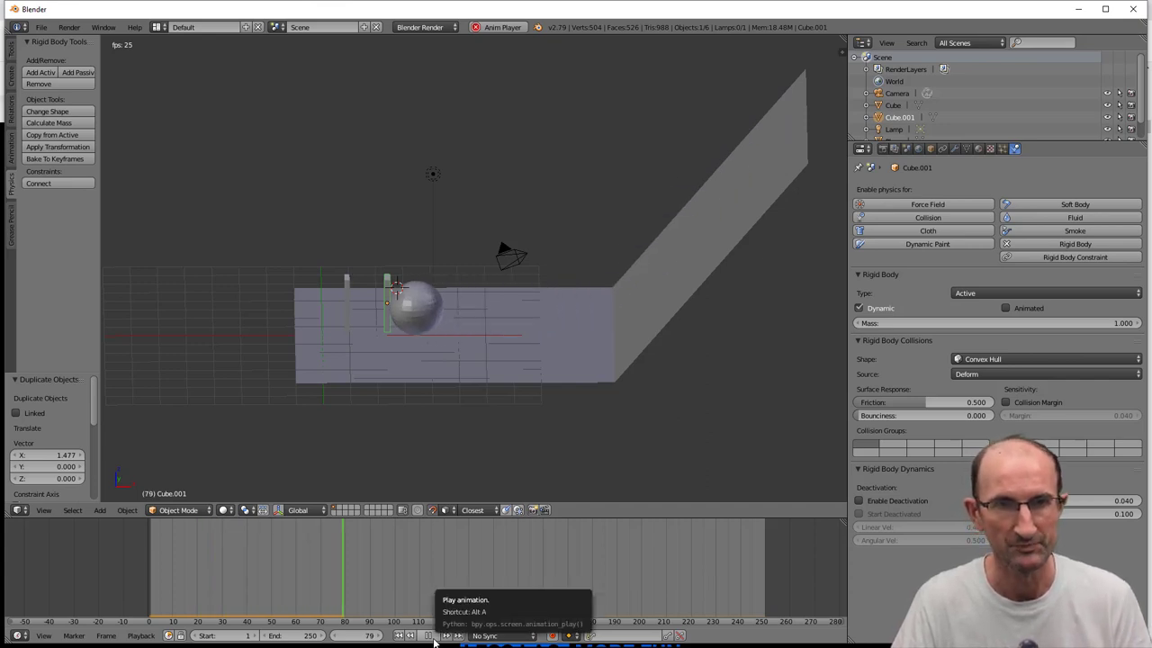
{"action": "left_click", "coordinate": [432, 635]}
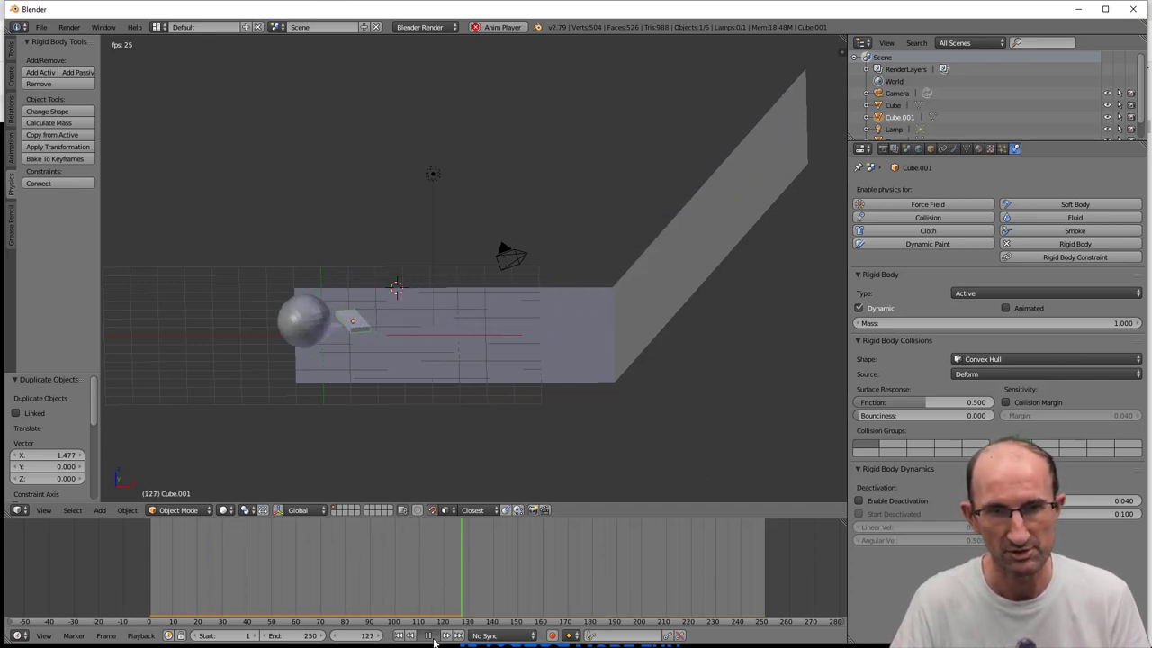
{"action": "left_click", "coordinate": [402, 635]}
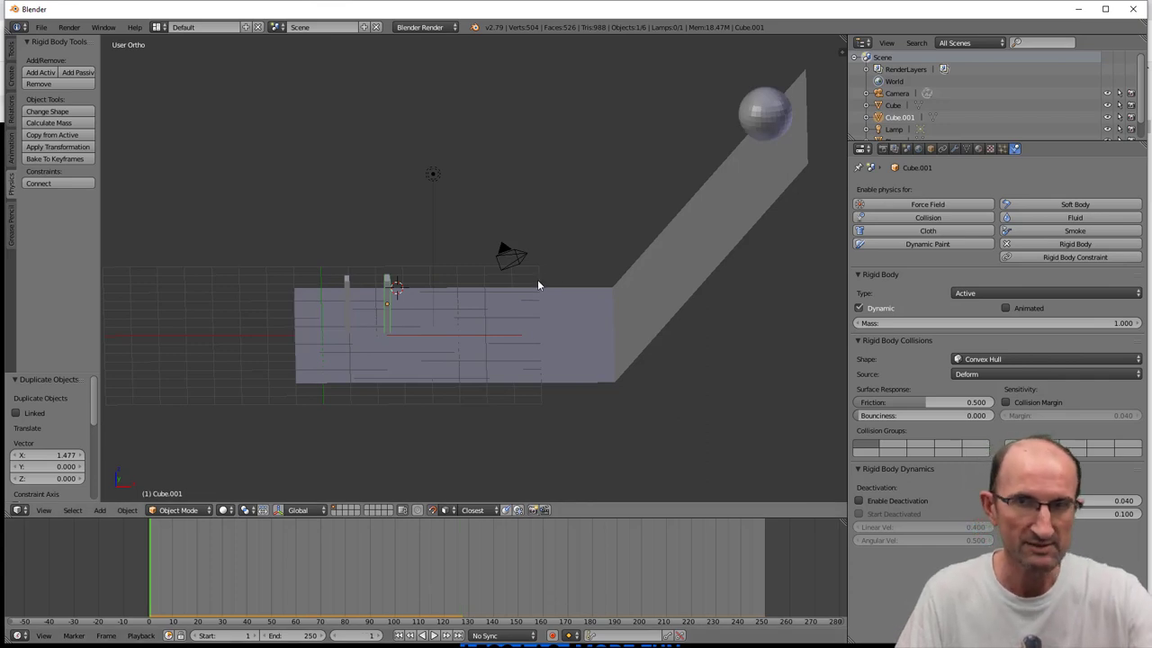
{"action": "right_click", "coordinate": [762, 106]}
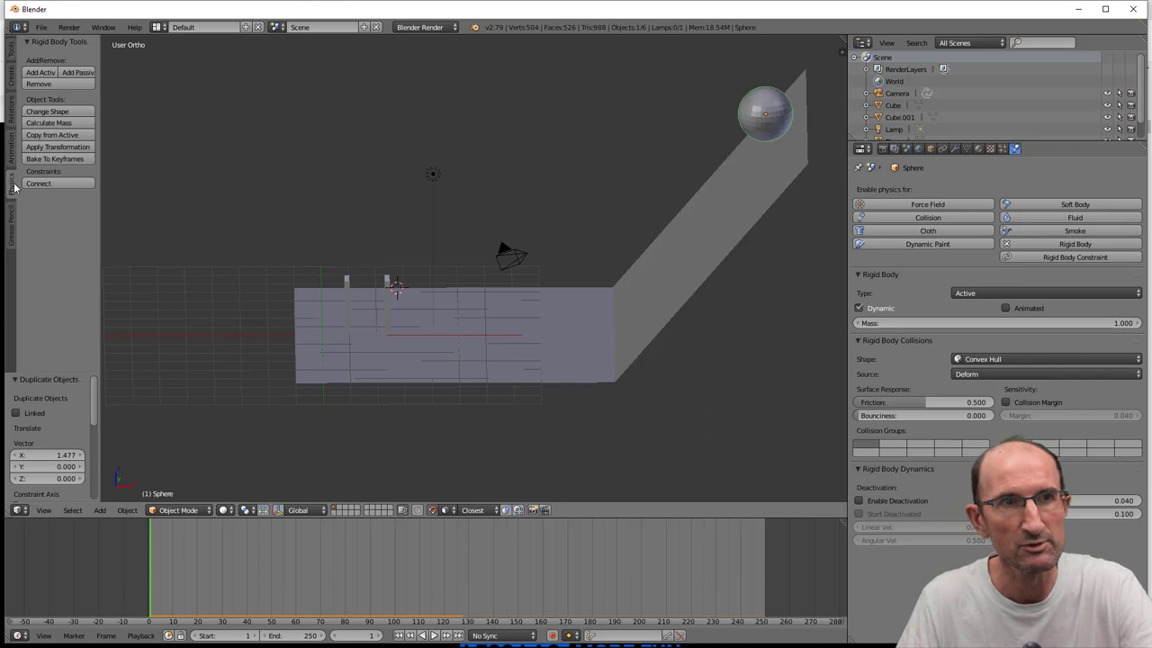
Step: Set the sphere's mass to 32456.311 using the Iron preset, then play the simulation
{"action": "left_click", "coordinate": [47, 122]}
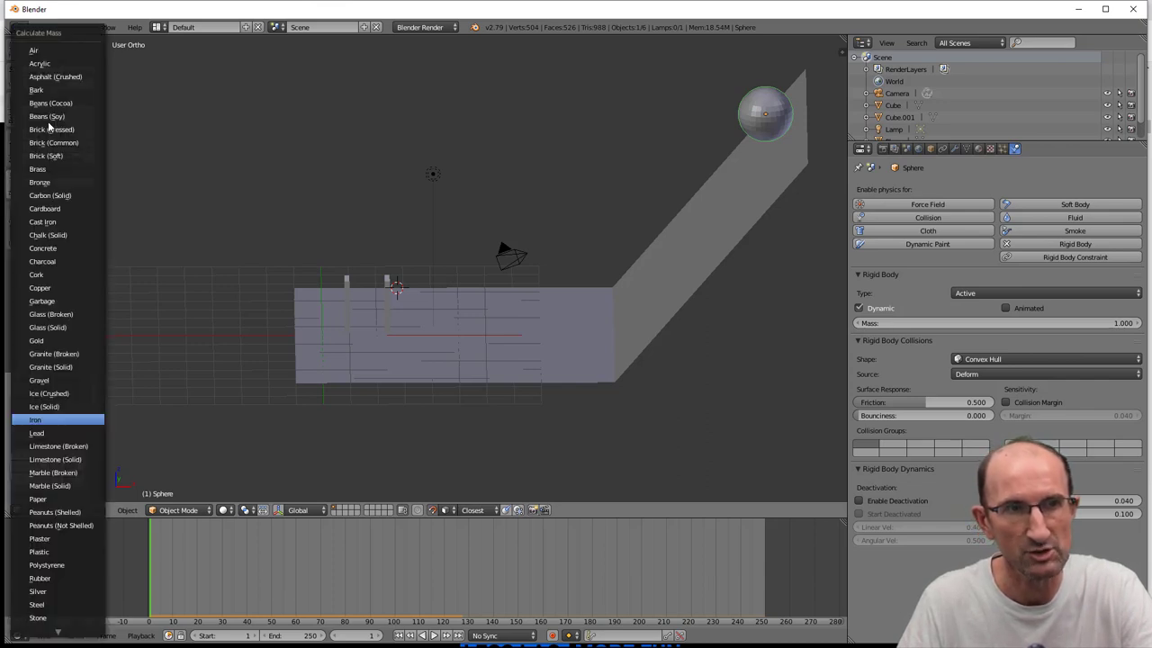
{"action": "left_click", "coordinate": [40, 421]}
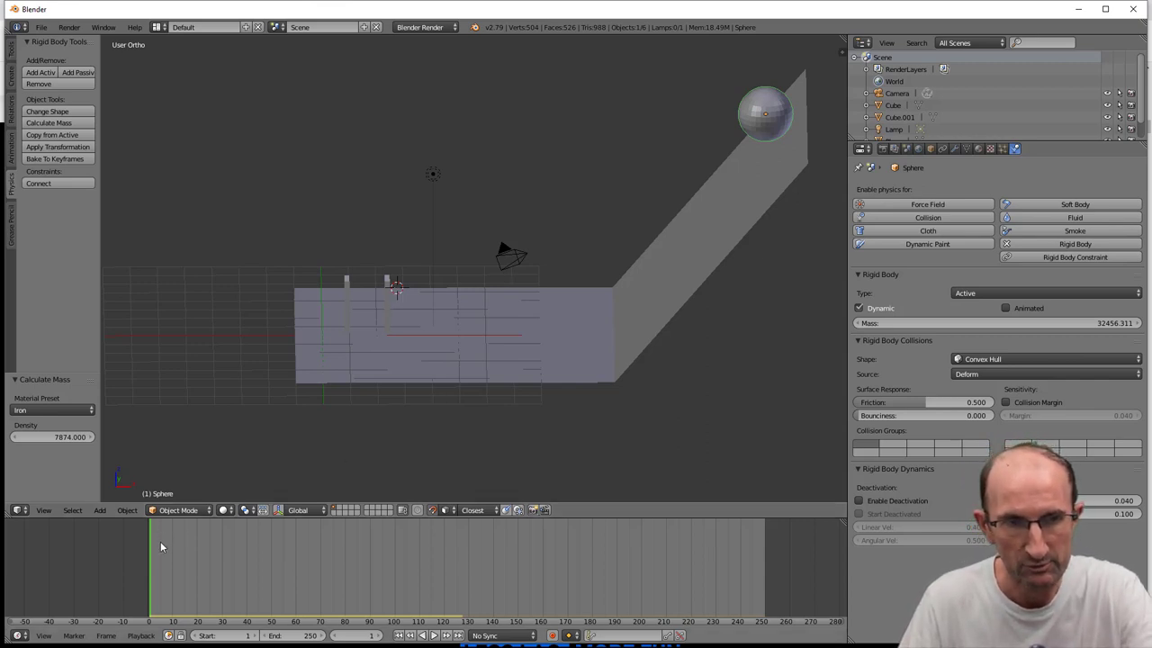
{"action": "left_click", "coordinate": [434, 637]}
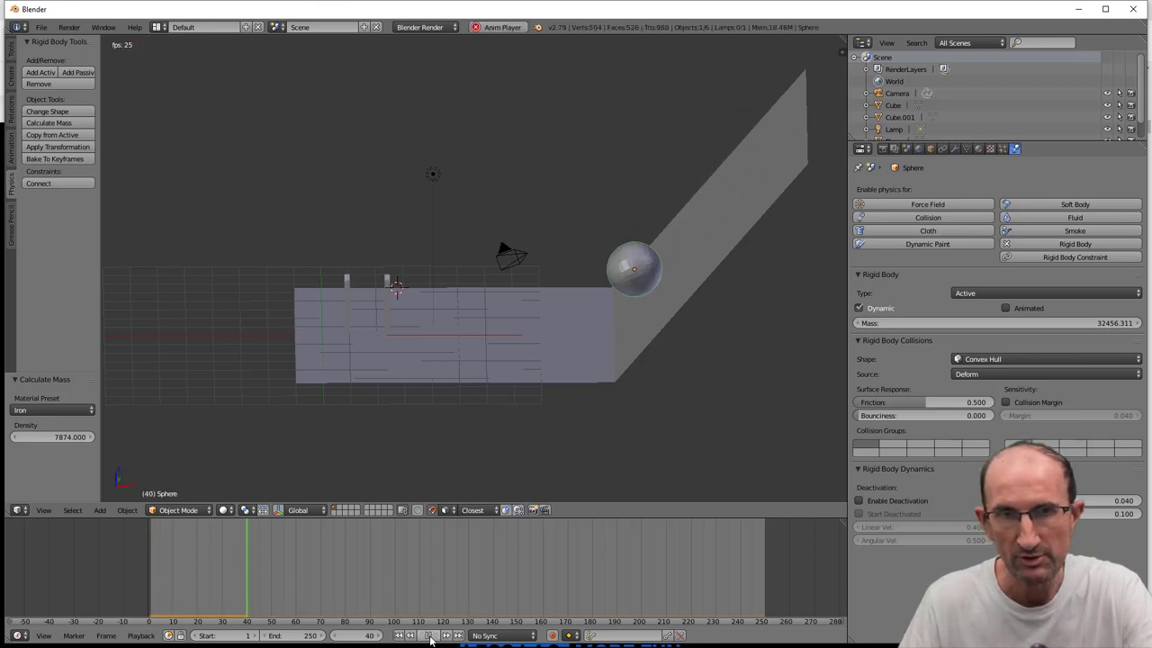
{"action": "left_click", "coordinate": [431, 637]}
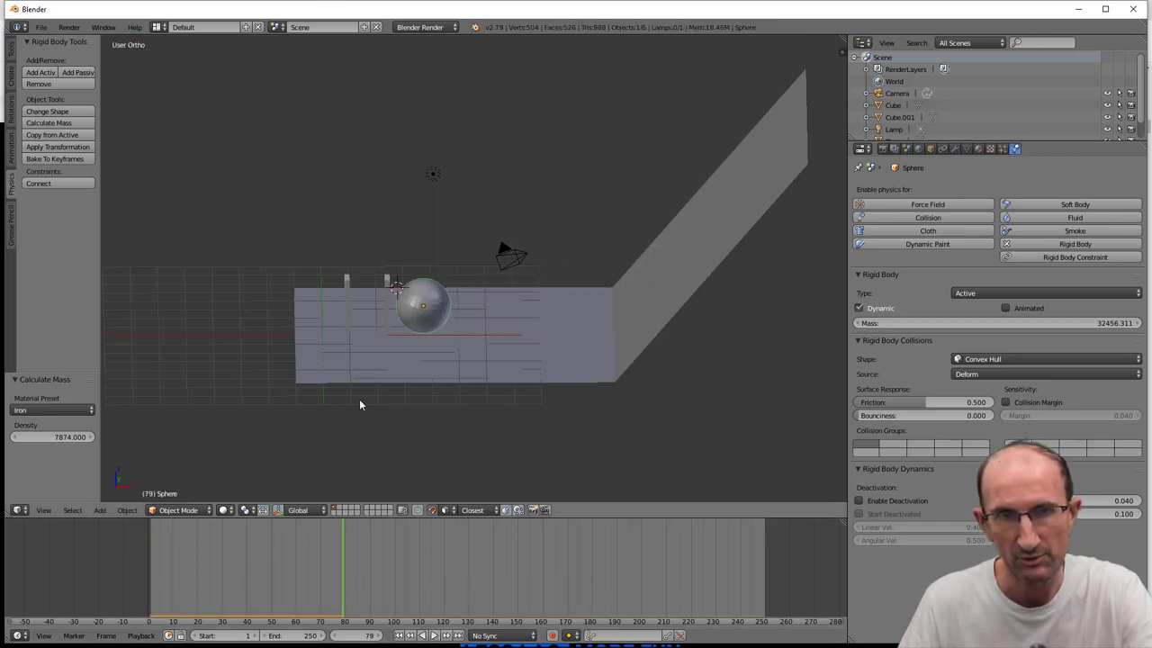
Step: Select both upright slabs to inspect them and play the simulation again
{"action": "right_click", "coordinate": [350, 285]}
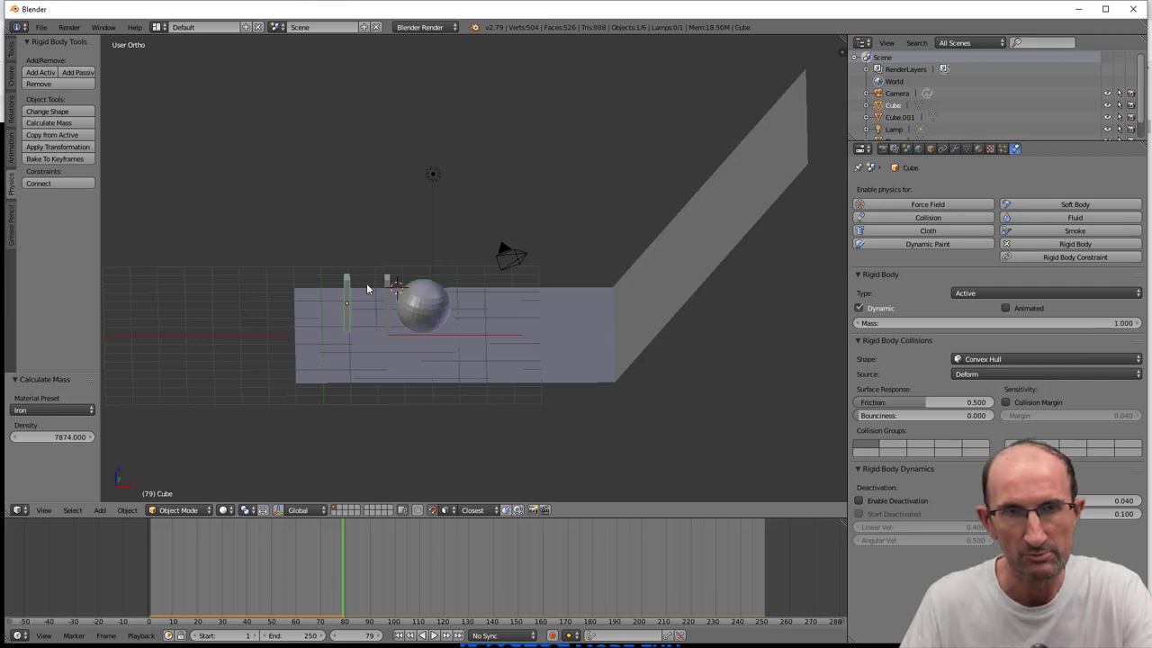
{"action": "right_click", "coordinate": [387, 286]}
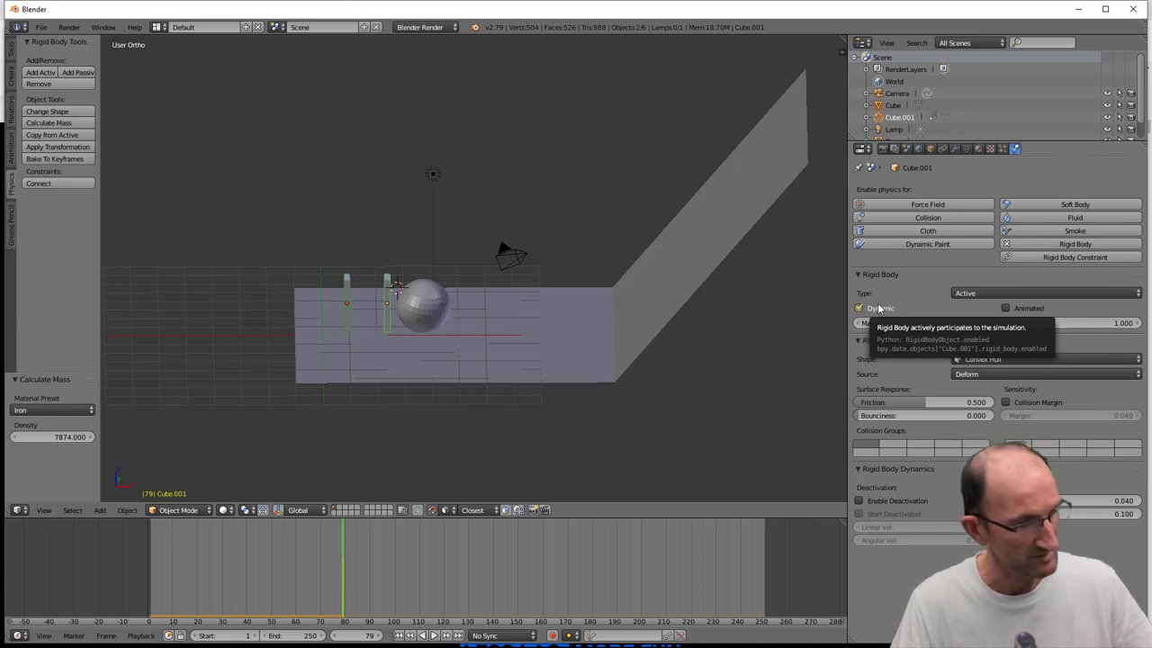
{"action": "double_click", "coordinate": [880, 308]}
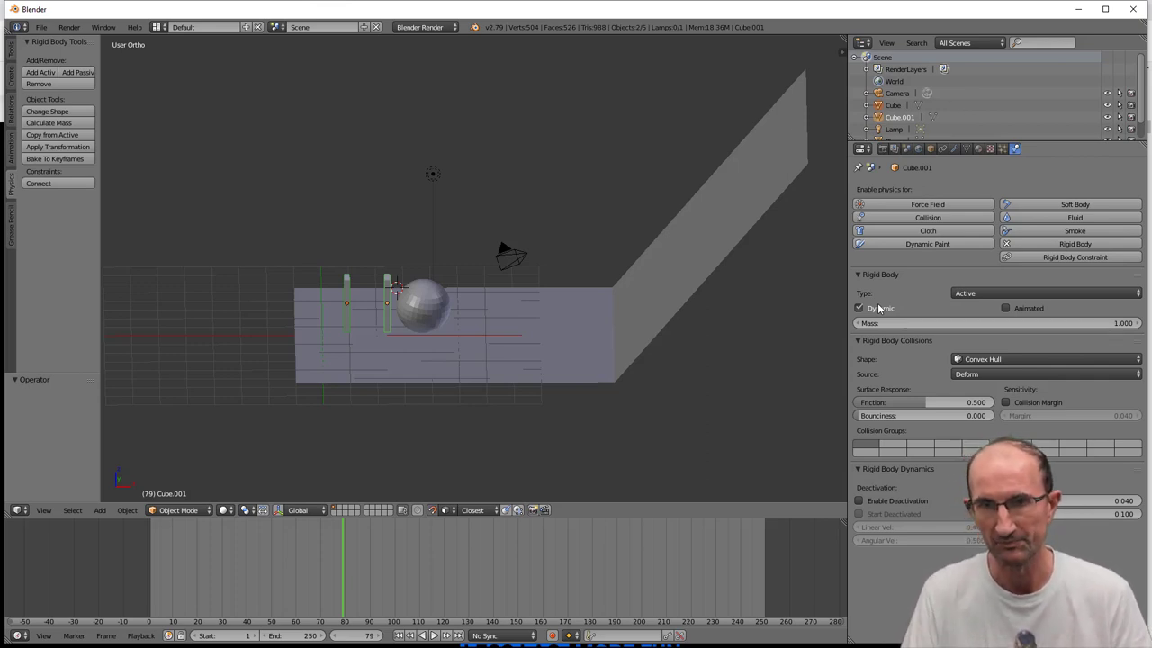
{"action": "left_click", "coordinate": [432, 638]}
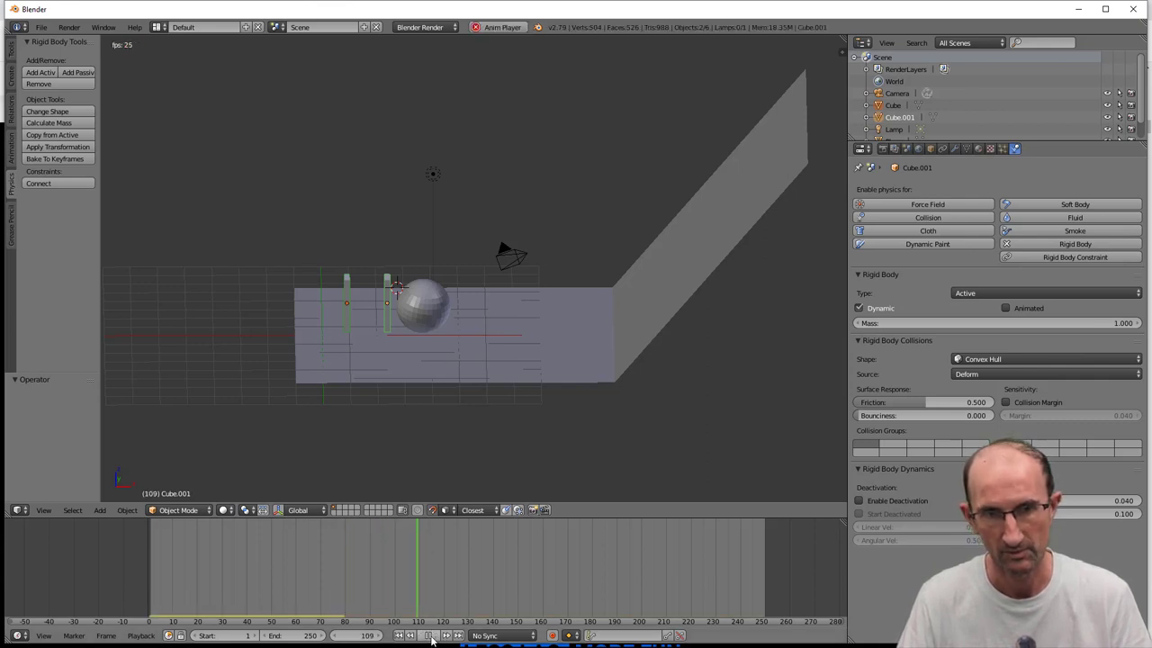
Step: Replay the simulation from frame 1, then rewind so the slabs stand upright
{"action": "left_click", "coordinate": [401, 637]}
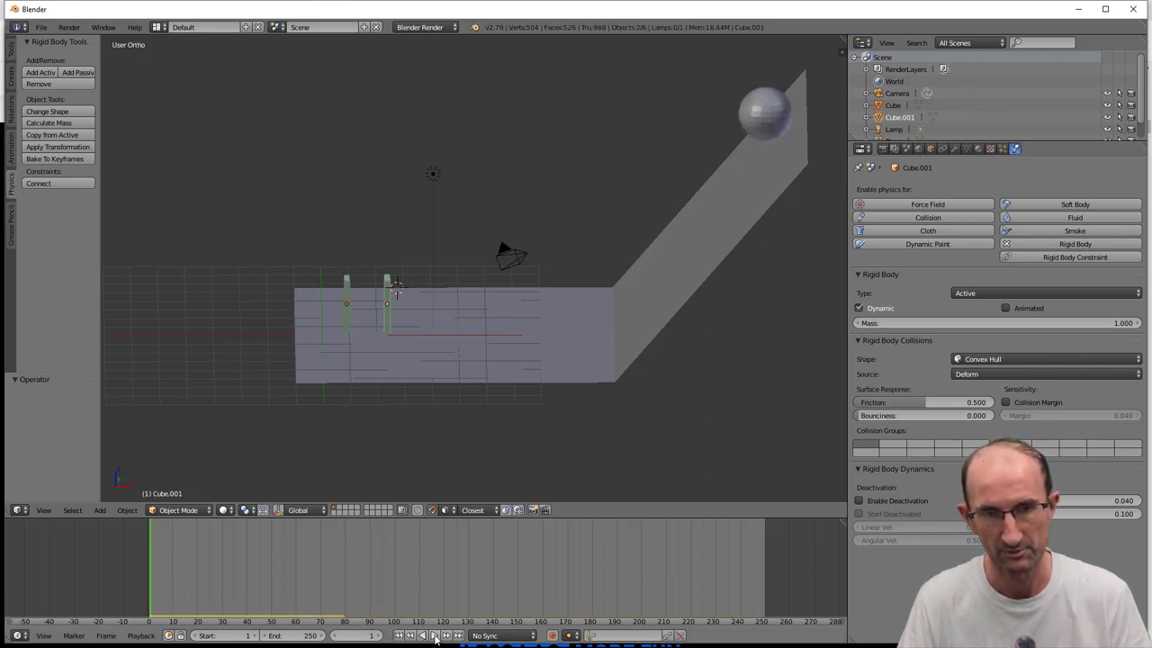
{"action": "left_click", "coordinate": [435, 637]}
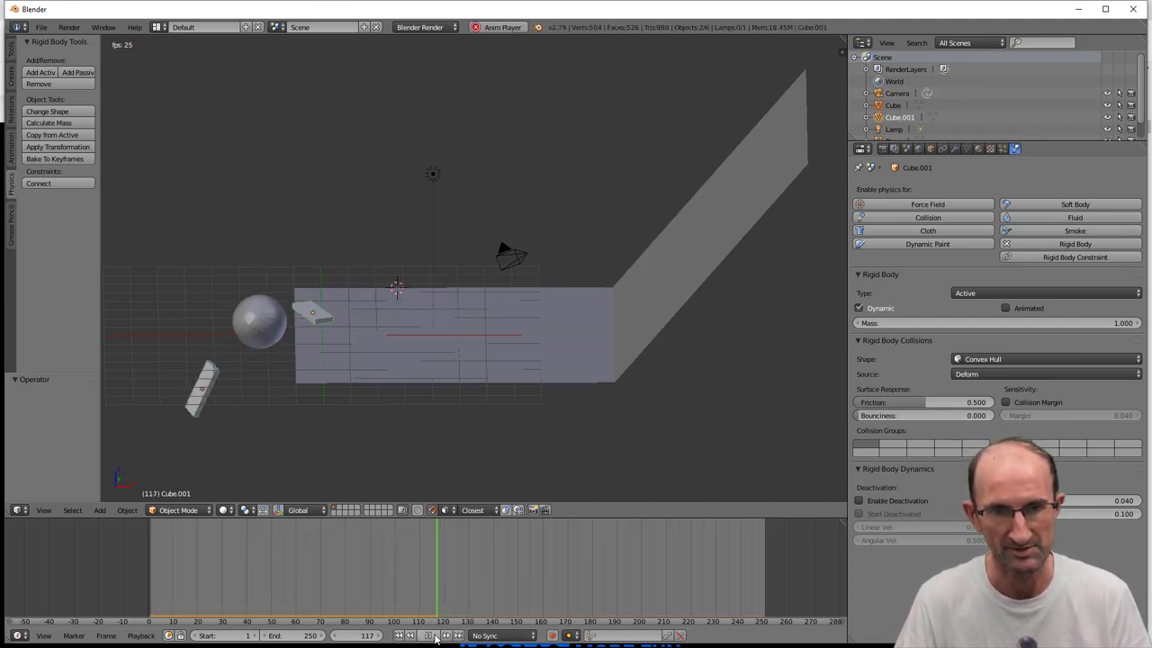
{"action": "left_click", "coordinate": [430, 636]}
{"action": "left_click", "coordinate": [399, 635]}
Step: Orbit and zoom to view the whole floor and ramp from above
{"action": "middle_click_drag", "start_coordinate": [444, 362], "coordinate": [464, 310]}
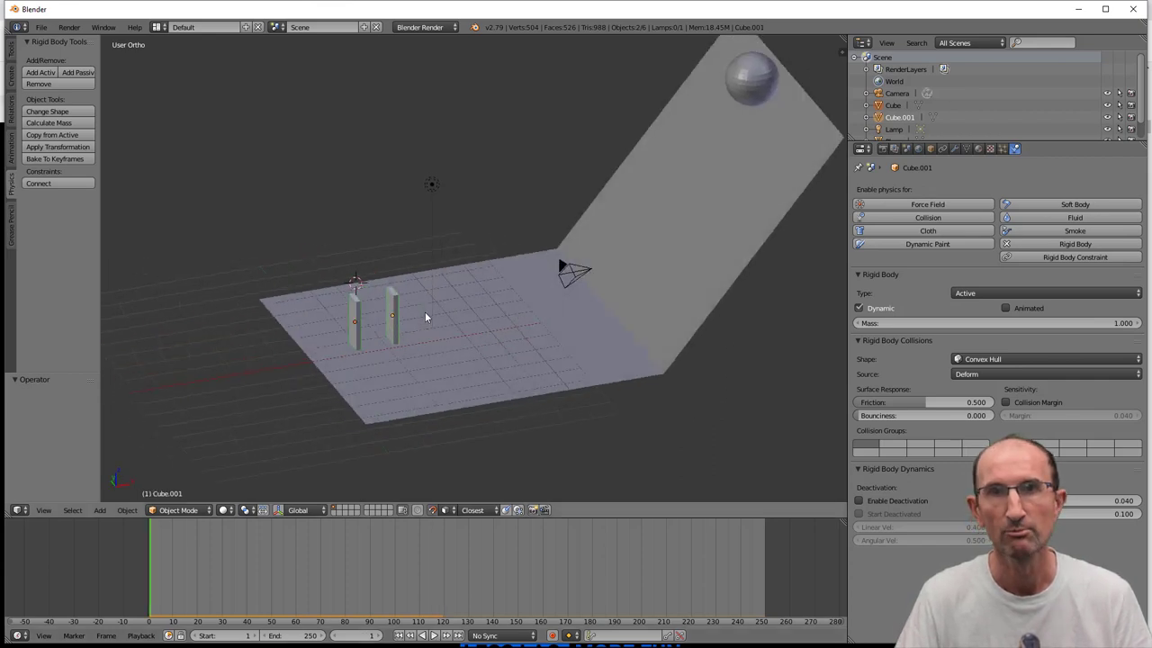
{"action": "mouse_move", "coordinate": [596, 186]}
{"action": "middle_mouse_down"}
{"action": "mouse_move", "coordinate": [580, 237]}
{"action": "mouse_move", "coordinate": [629, 277]}
{"action": "mouse_move", "coordinate": [578, 282]}
{"action": "middle_mouse_up"}
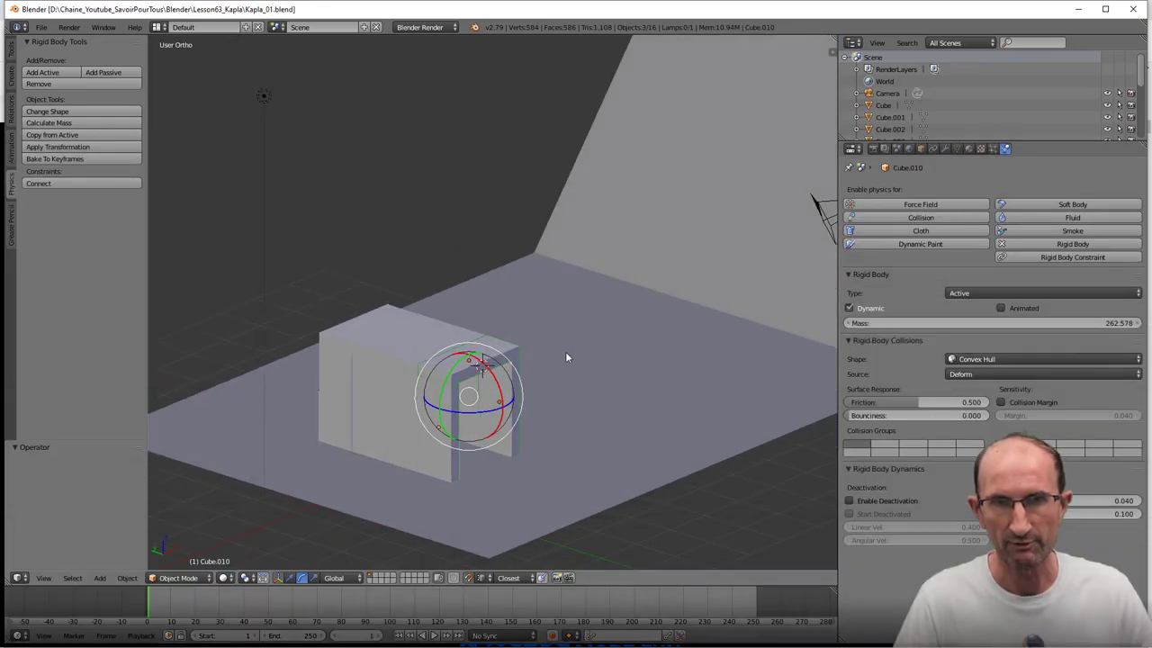
{"action": "scroll", "coordinate": [566, 351], "scroll_direction": "down", "scroll_amount": 3}
{"action": "mouse_move", "coordinate": [523, 360]}
{"action": "middle_mouse_down"}
{"action": "mouse_move", "coordinate": [564, 319]}
{"action": "mouse_move", "coordinate": [438, 358]}
{"action": "mouse_move", "coordinate": [560, 280]}
{"action": "mouse_move", "coordinate": [543, 279]}
{"action": "middle_mouse_up"}
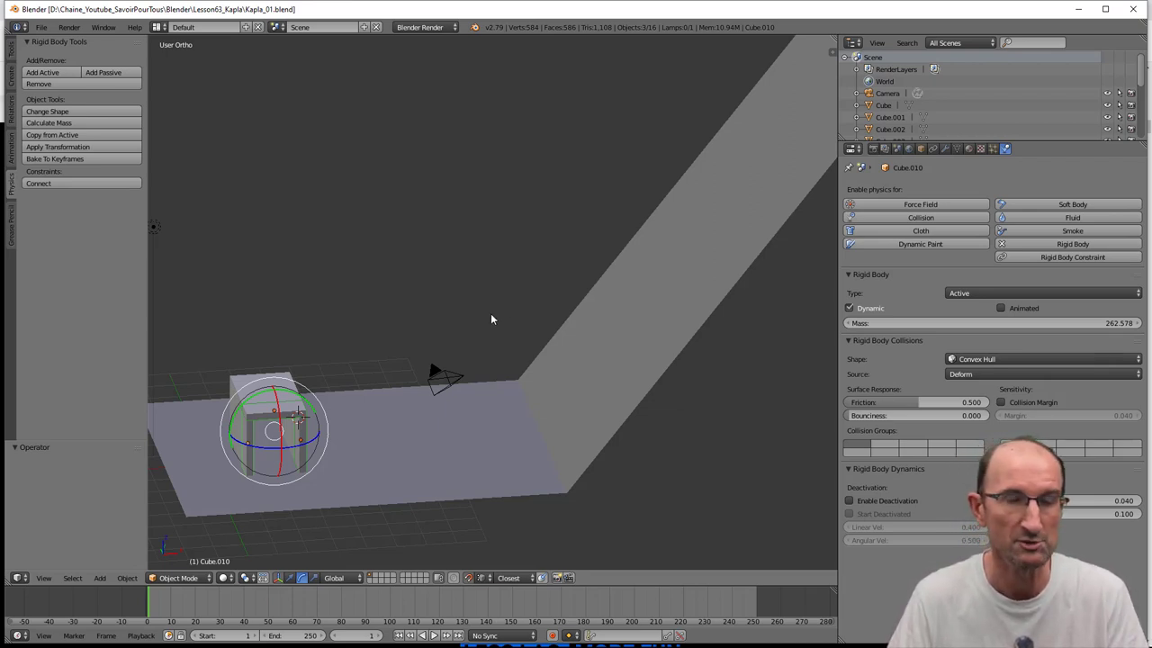
{"action": "middle_click_drag", "start_coordinate": [491, 317], "coordinate": [508, 321]}
{"action": "scroll", "coordinate": [507, 321], "scroll_direction": "down", "scroll_amount": 2}
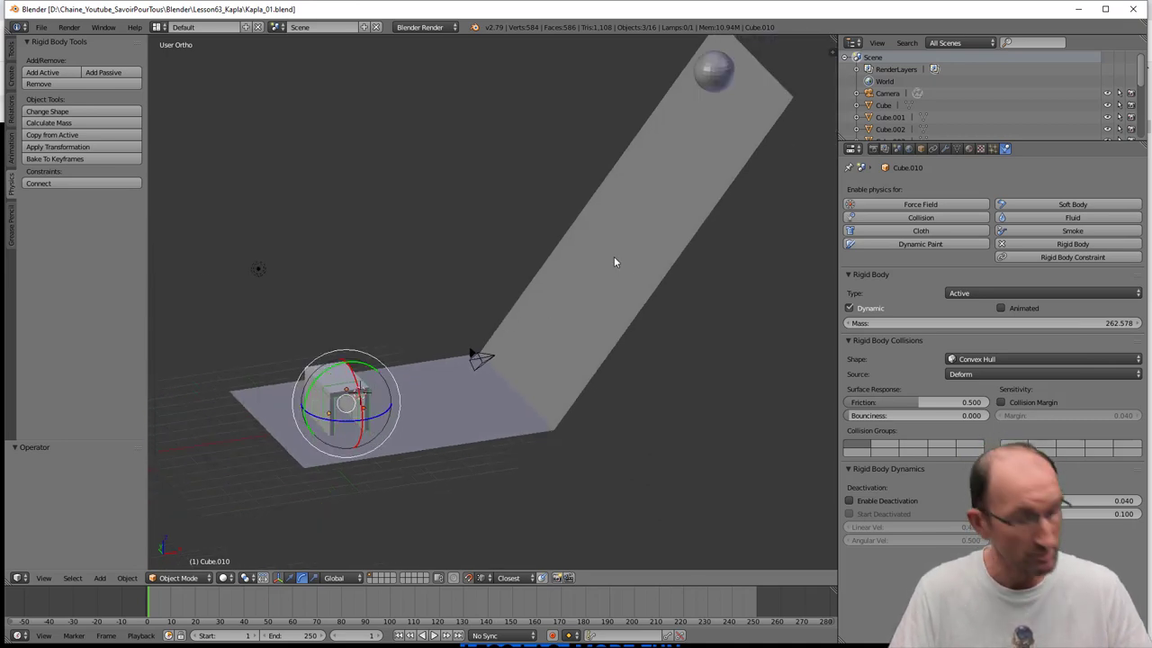
{"action": "mouse_move", "coordinate": [658, 270]}
{"action": "middle_mouse_down"}
{"action": "mouse_move", "coordinate": [628, 308]}
{"action": "mouse_move", "coordinate": [643, 333]}
{"action": "mouse_move", "coordinate": [630, 333]}
{"action": "middle_mouse_up"}
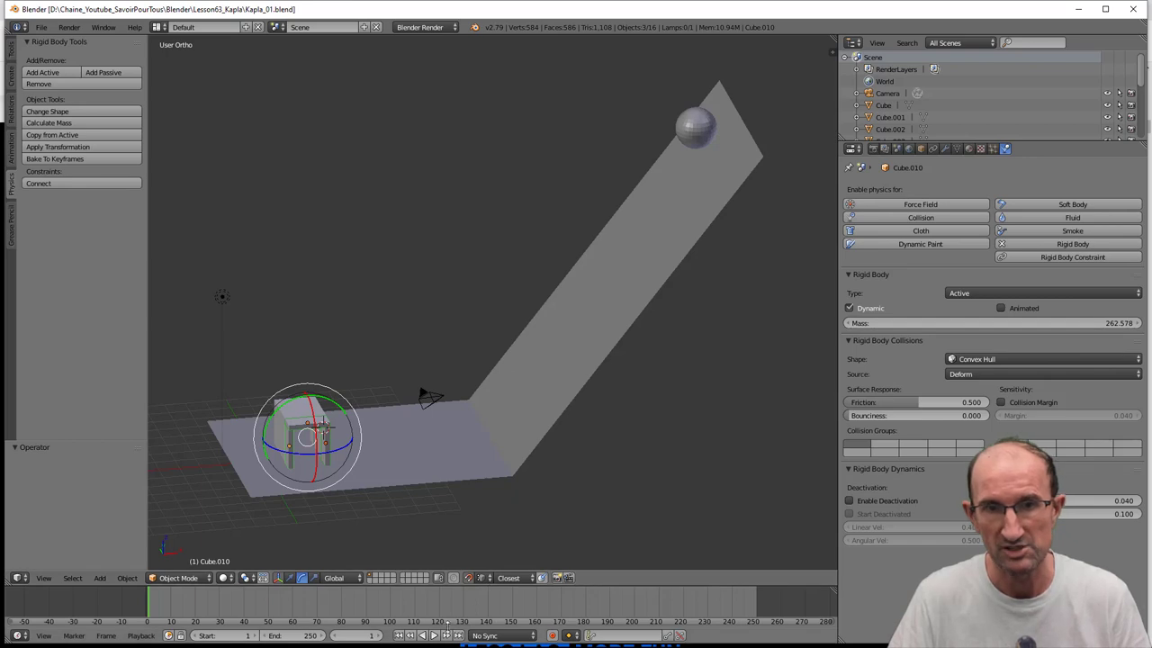
{"action": "left_click", "coordinate": [435, 635]}
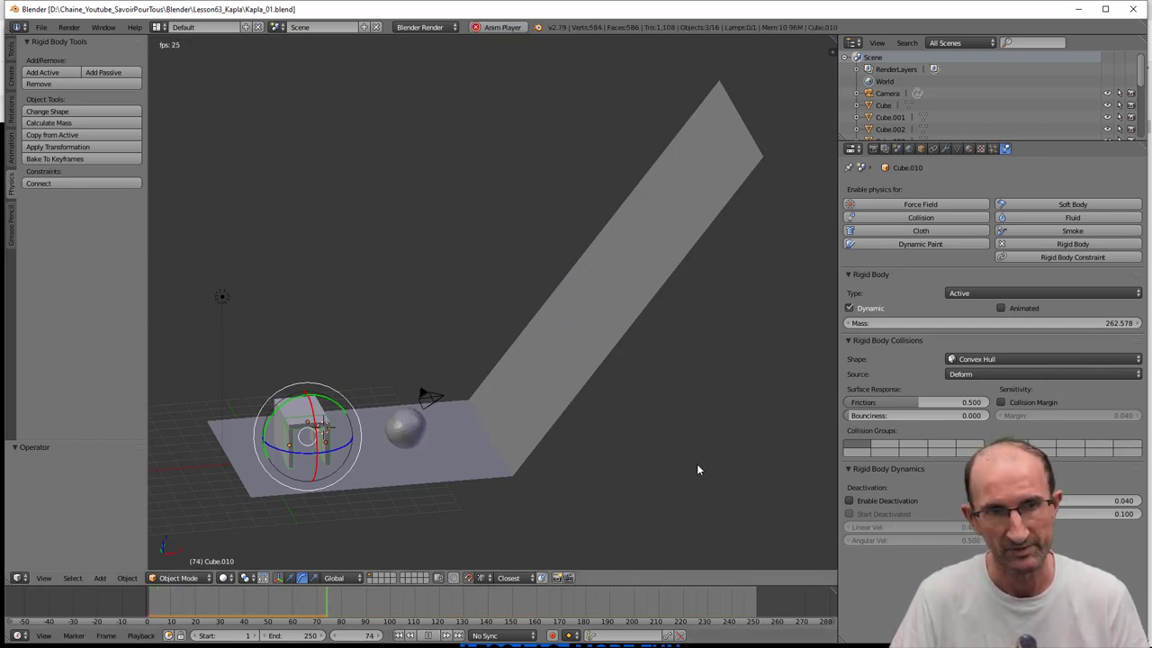
{"action": "left_click", "coordinate": [430, 635]}
{"action": "left_click", "coordinate": [399, 636]}
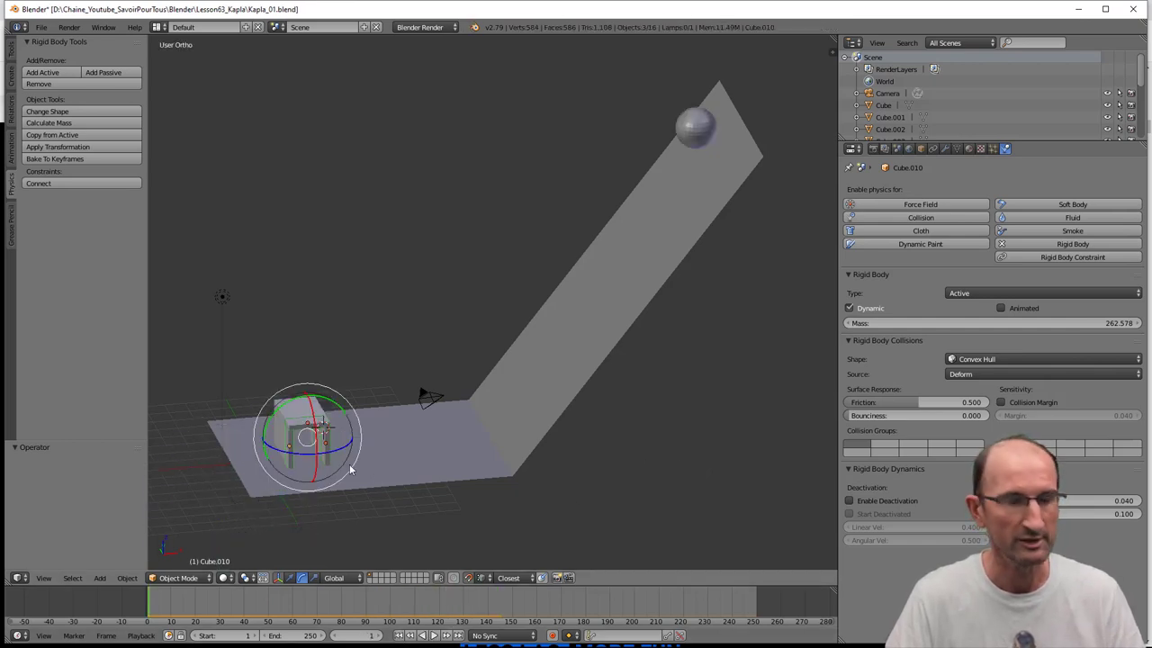
{"action": "mouse_move", "coordinate": [355, 456]}
{"action": "middle_mouse_down"}
{"action": "mouse_move", "coordinate": [497, 421]}
{"action": "mouse_move", "coordinate": [485, 389]}
{"action": "mouse_move", "coordinate": [543, 403]}
{"action": "mouse_move", "coordinate": [499, 391]}
{"action": "middle_mouse_up"}
{"action": "scroll", "coordinate": [501, 396], "scroll_direction": "up", "scroll_amount": 5}
{"action": "mouse_move", "coordinate": [432, 424]}
{"action": "middle_mouse_down", "text": "shift"}
{"action": "mouse_move", "coordinate": [501, 290]}
{"action": "mouse_move", "coordinate": [516, 322]}
{"action": "middle_mouse_up", "text": "shift"}
{"action": "scroll", "coordinate": [514, 326], "scroll_direction": "up", "scroll_amount": 2}
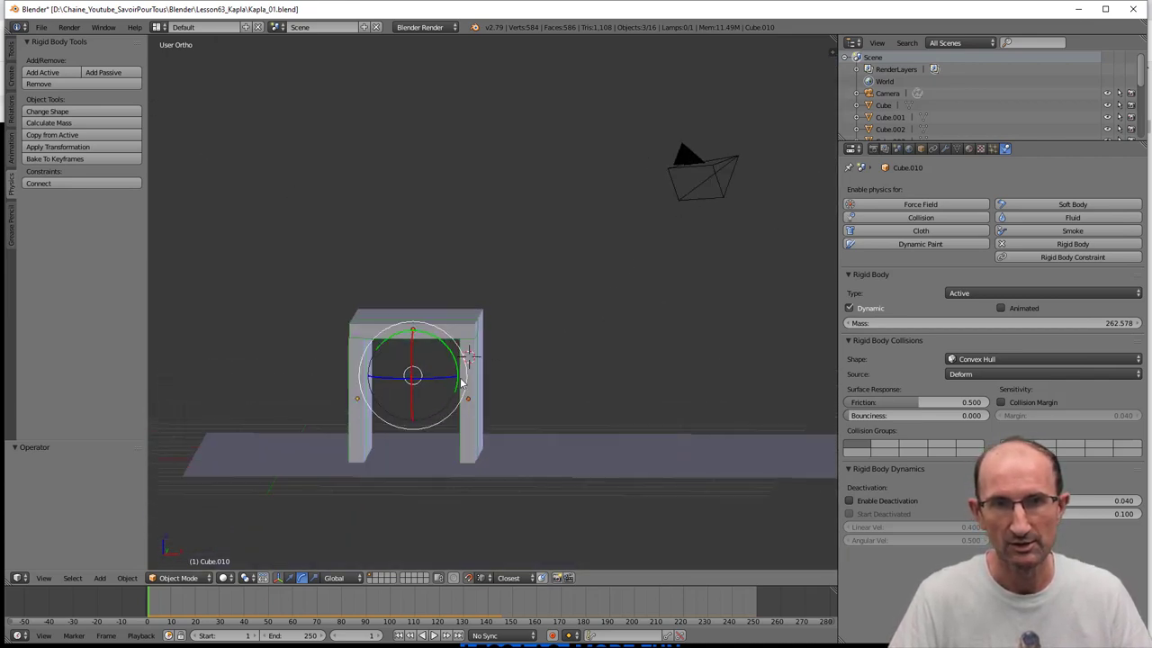
Step: In wireframe, box-select the arch blocks and duplicate them straight up along Z
{"action": "key", "text": "z"}
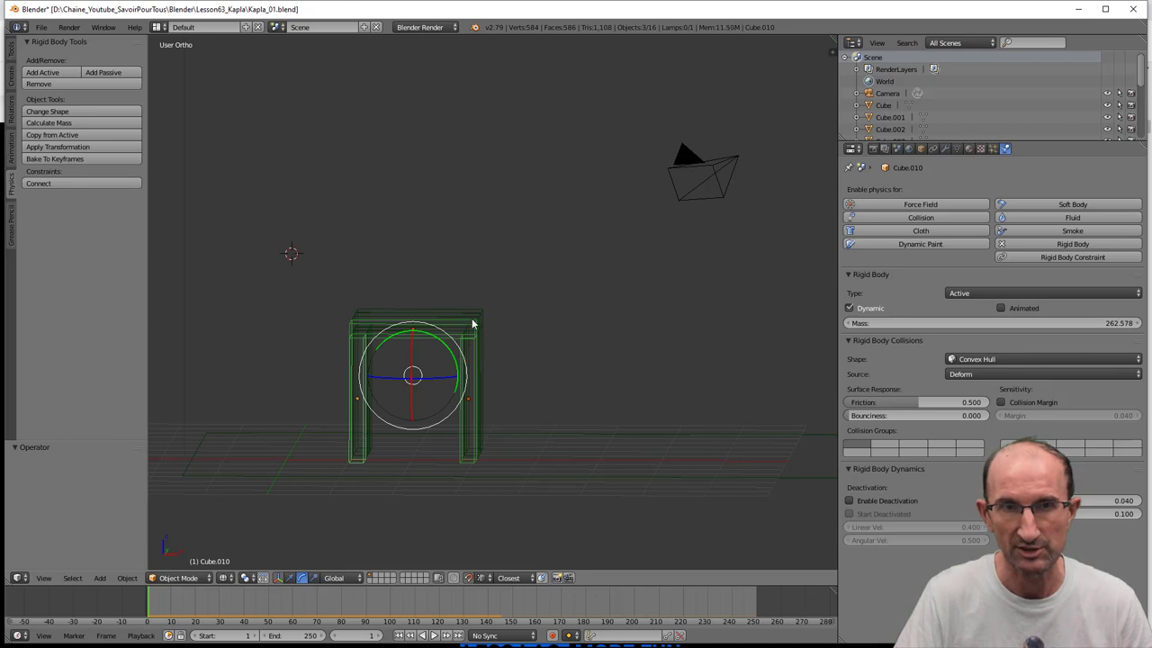
{"action": "key", "text": "b"}
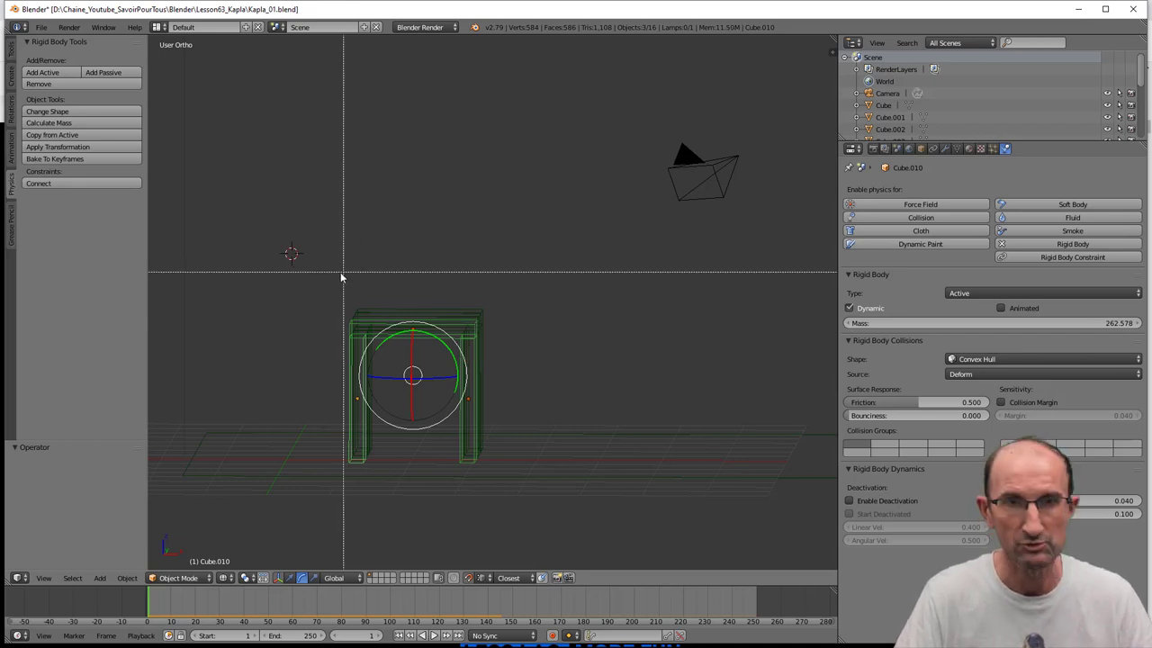
{"action": "left_click_drag", "start_coordinate": [330, 268], "coordinate": [508, 350]}
{"action": "mouse_move", "coordinate": [439, 389]}
{"action": "middle_mouse_down"}
{"action": "mouse_move", "coordinate": [519, 400]}
{"action": "mouse_move", "coordinate": [494, 425]}
{"action": "middle_mouse_up"}
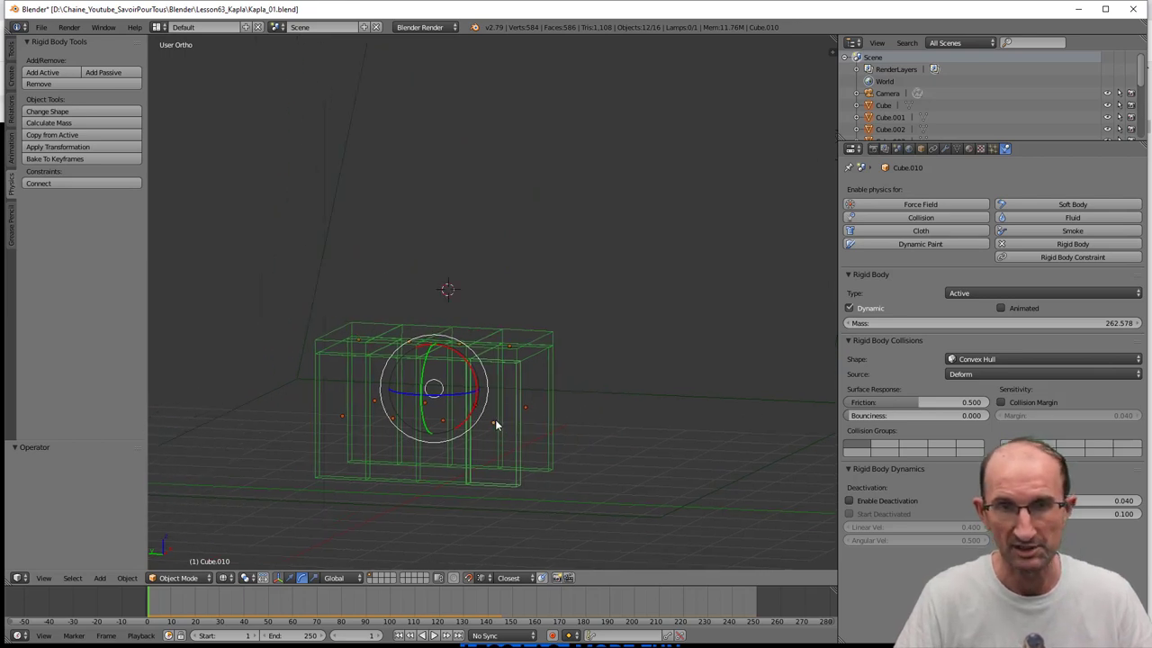
{"action": "key", "text": "shift+d"}
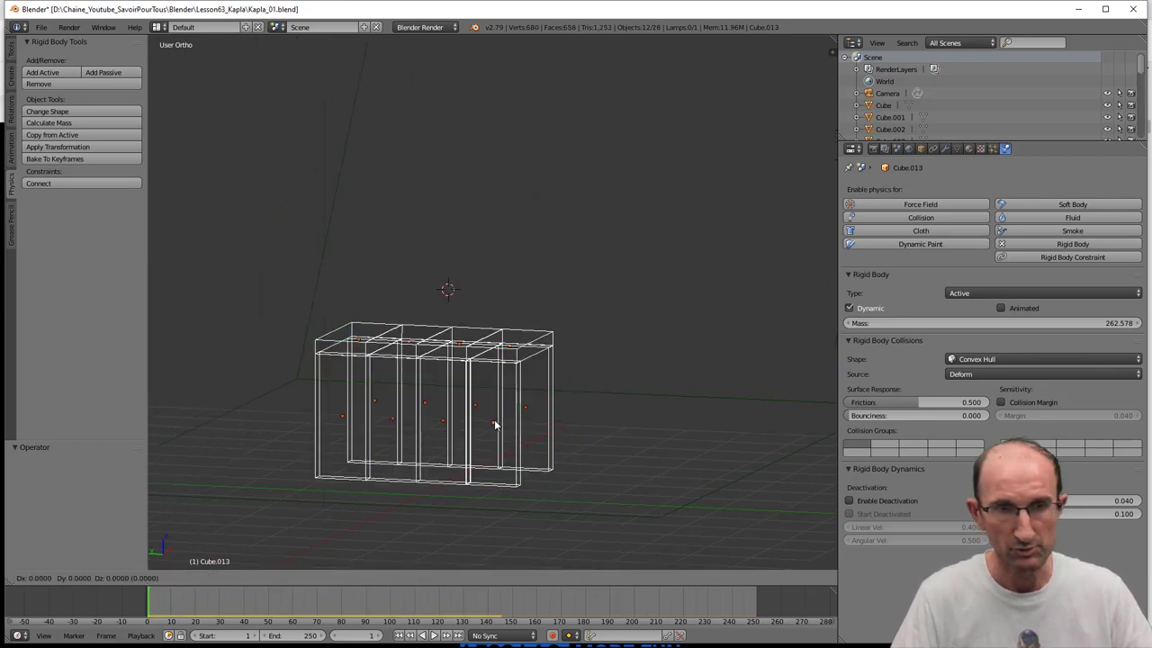
{"action": "key", "text": "z"}
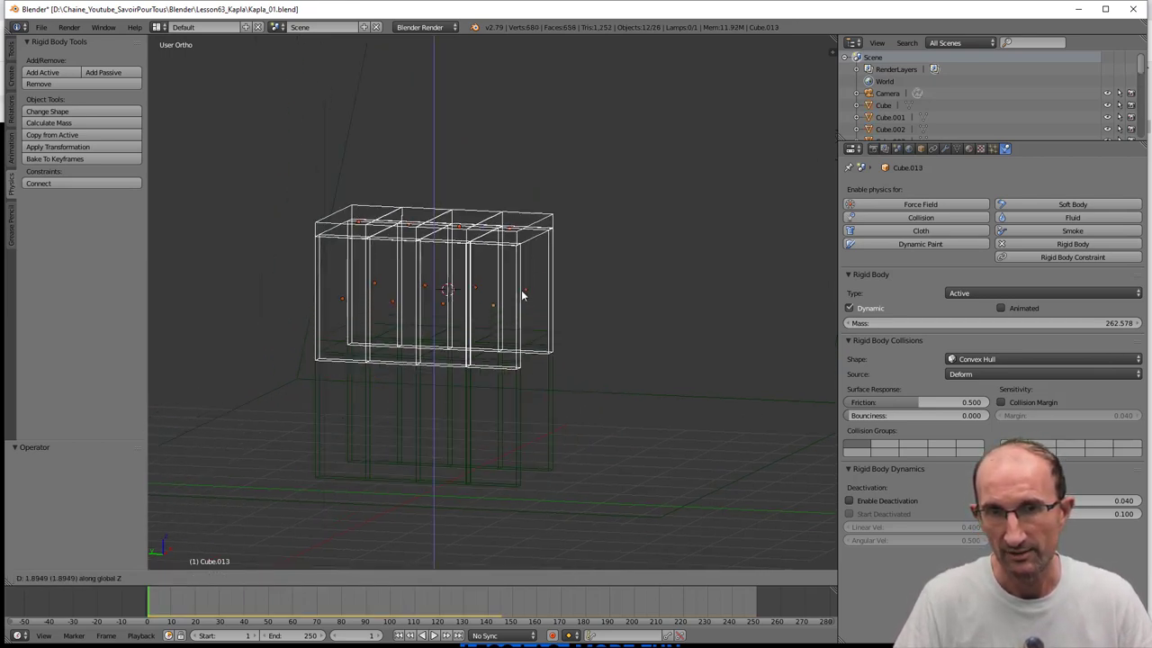
{"action": "left_click", "coordinate": [530, 242]}
Step: Back in solid shading, lower the copied slabs 0.572 along Z
{"action": "scroll", "coordinate": [516, 346], "scroll_direction": "up", "scroll_amount": 3}
{"action": "scroll", "coordinate": [542, 379], "scroll_direction": "down", "scroll_amount": 1}
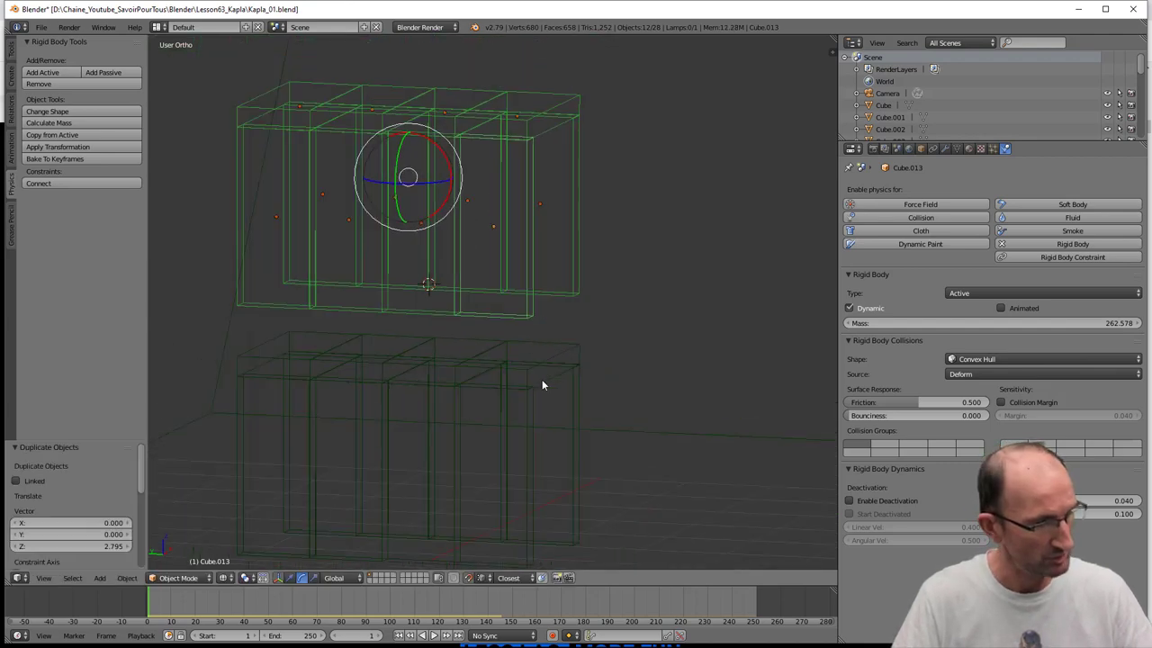
{"action": "scroll", "coordinate": [541, 379], "scroll_direction": "up", "scroll_amount": 3}
{"action": "key", "text": "z"}
{"action": "key", "text": "g"}
{"action": "key", "text": "z"}
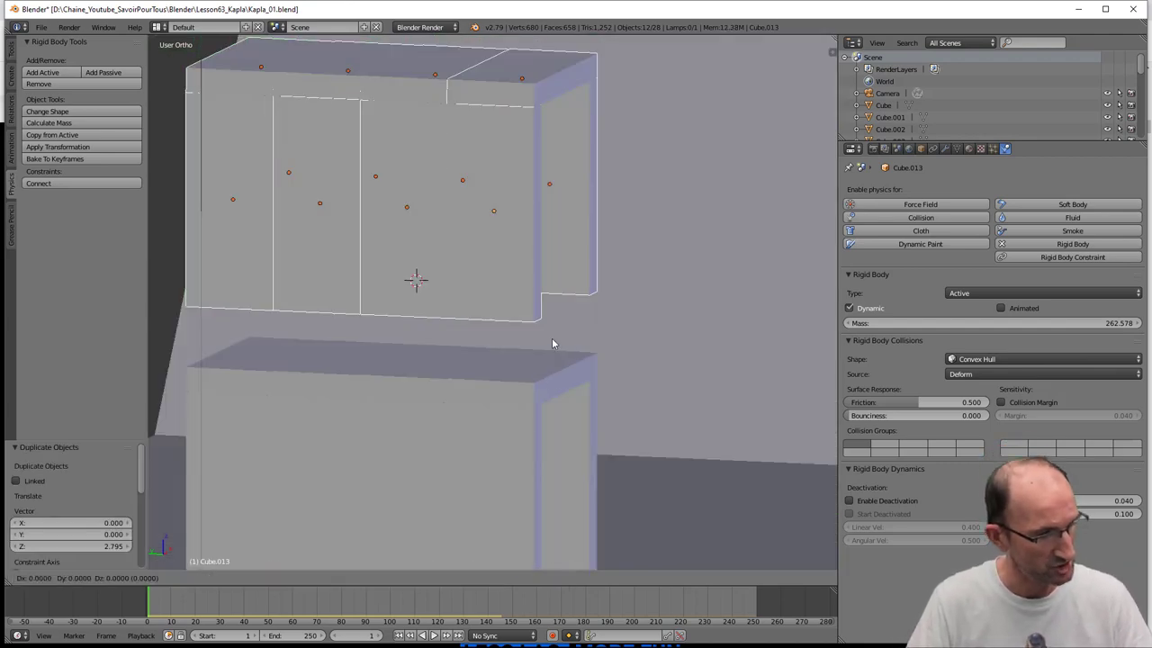
{"action": "left_click", "coordinate": [534, 381]}
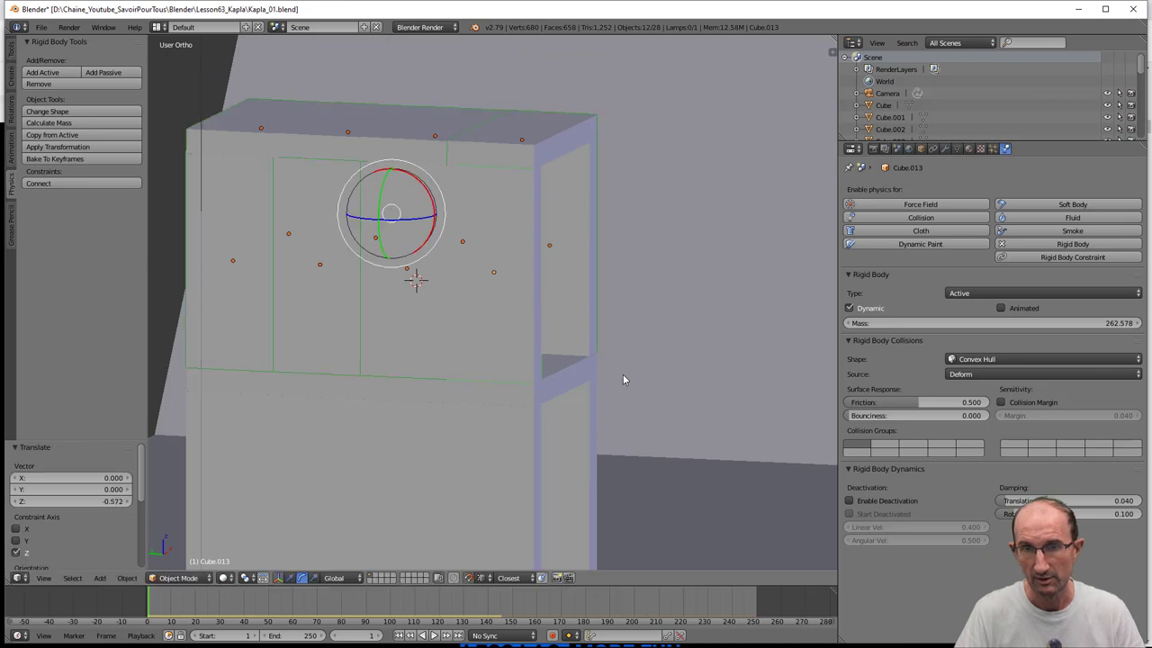
Step: Set the snap element to Vertex
{"action": "mouse_move", "coordinate": [623, 381]}
{"action": "middle_mouse_down"}
{"action": "mouse_move", "coordinate": [540, 411]}
{"action": "mouse_move", "coordinate": [489, 394]}
{"action": "mouse_move", "coordinate": [489, 426]}
{"action": "middle_mouse_up"}
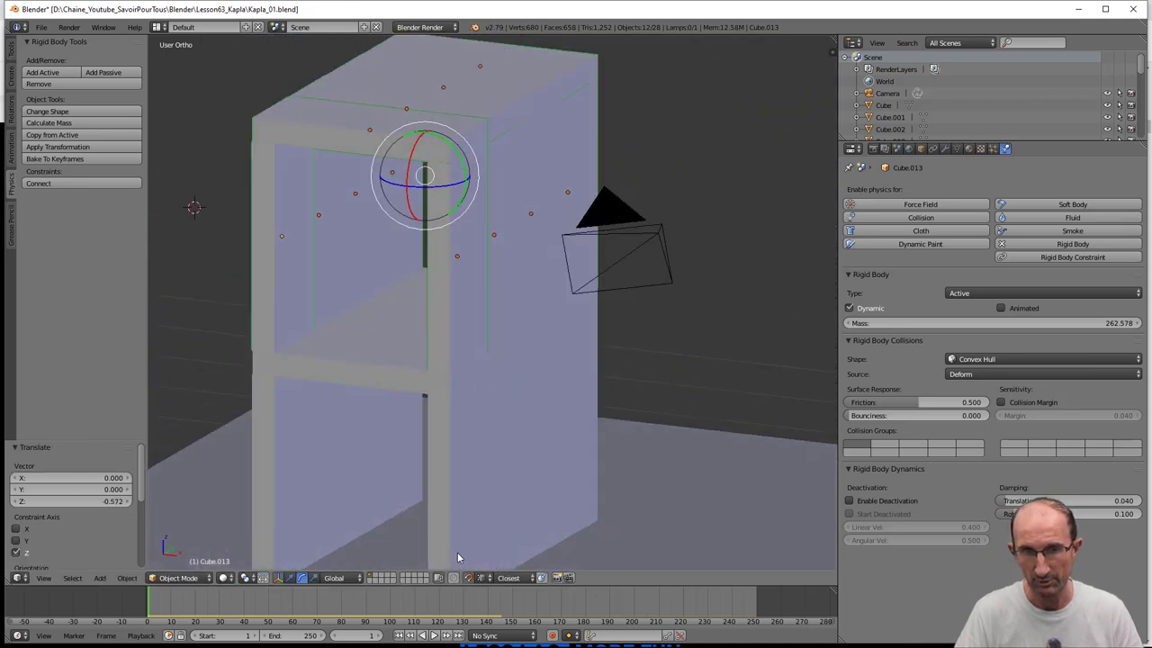
{"action": "left_click", "coordinate": [484, 579]}
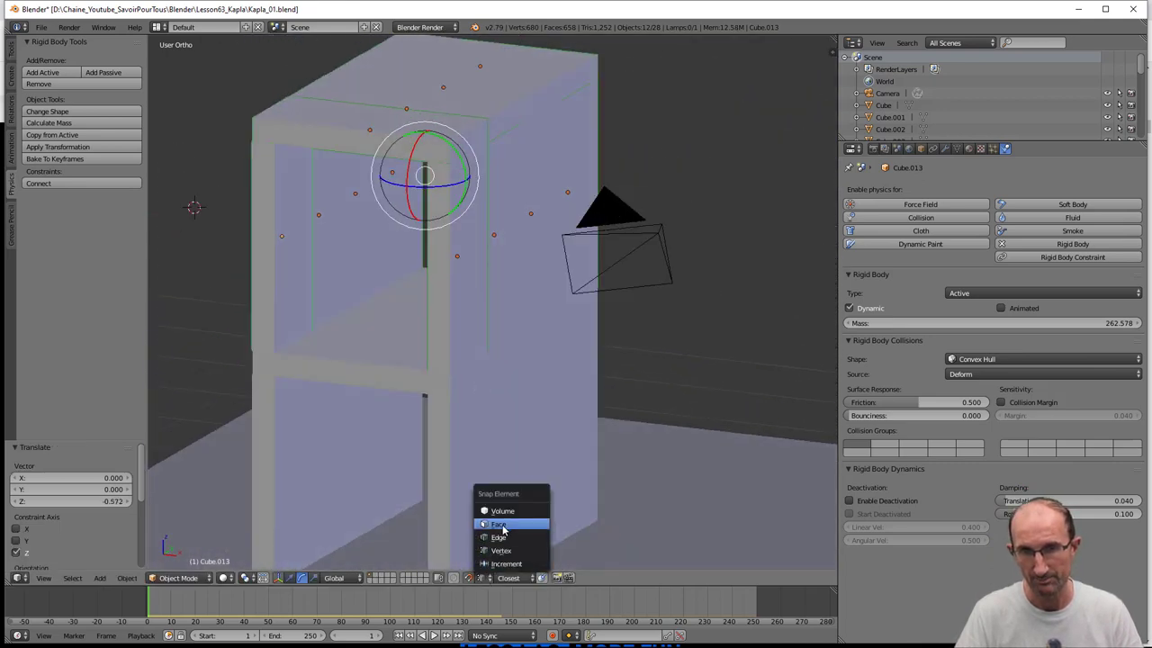
{"action": "left_click", "coordinate": [498, 553]}
{"action": "scroll", "coordinate": [534, 365], "scroll_direction": "down", "scroll_amount": 4}
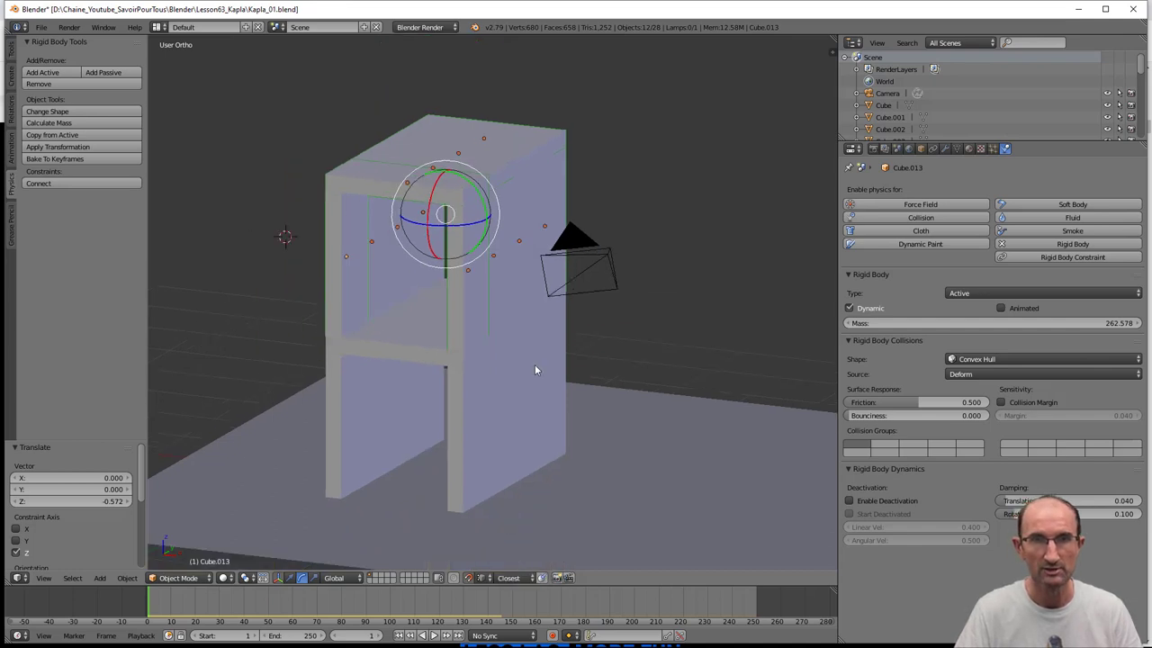
{"action": "mouse_move", "coordinate": [535, 365]}
{"action": "middle_mouse_down"}
{"action": "mouse_move", "coordinate": [537, 344]}
{"action": "mouse_move", "coordinate": [632, 352]}
{"action": "middle_mouse_up"}
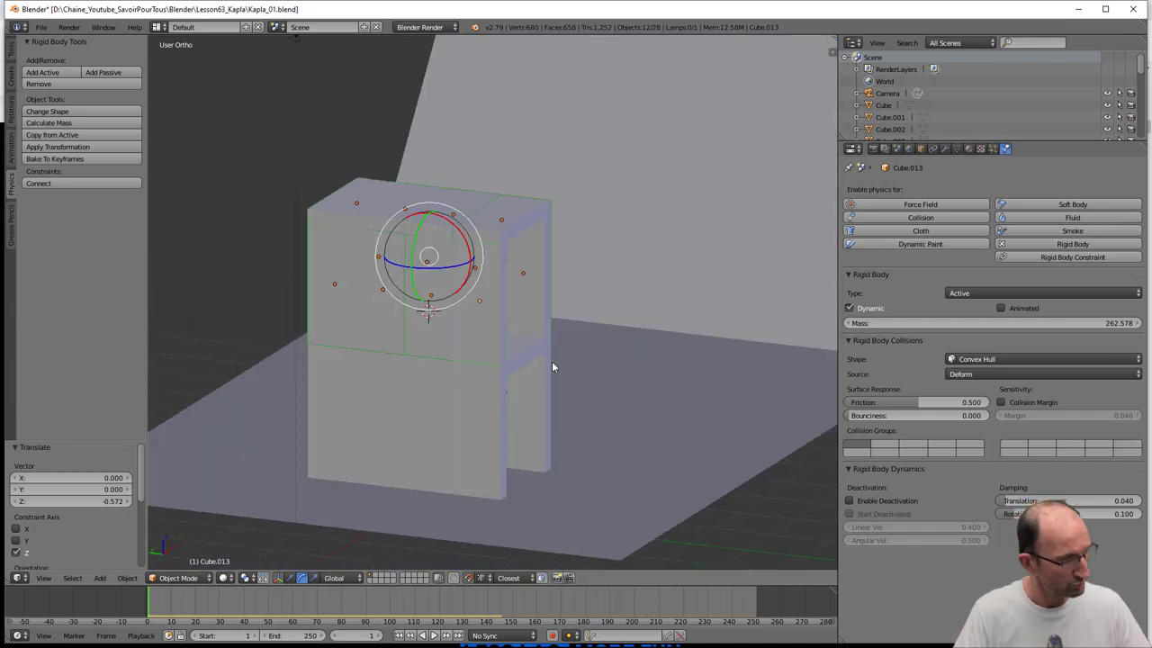
Step: Duplicate the slab layer and seat it on top of the tower, moved −1.217 on Z
{"action": "key", "text": "shift+d"}
{"action": "key", "text": "z"}
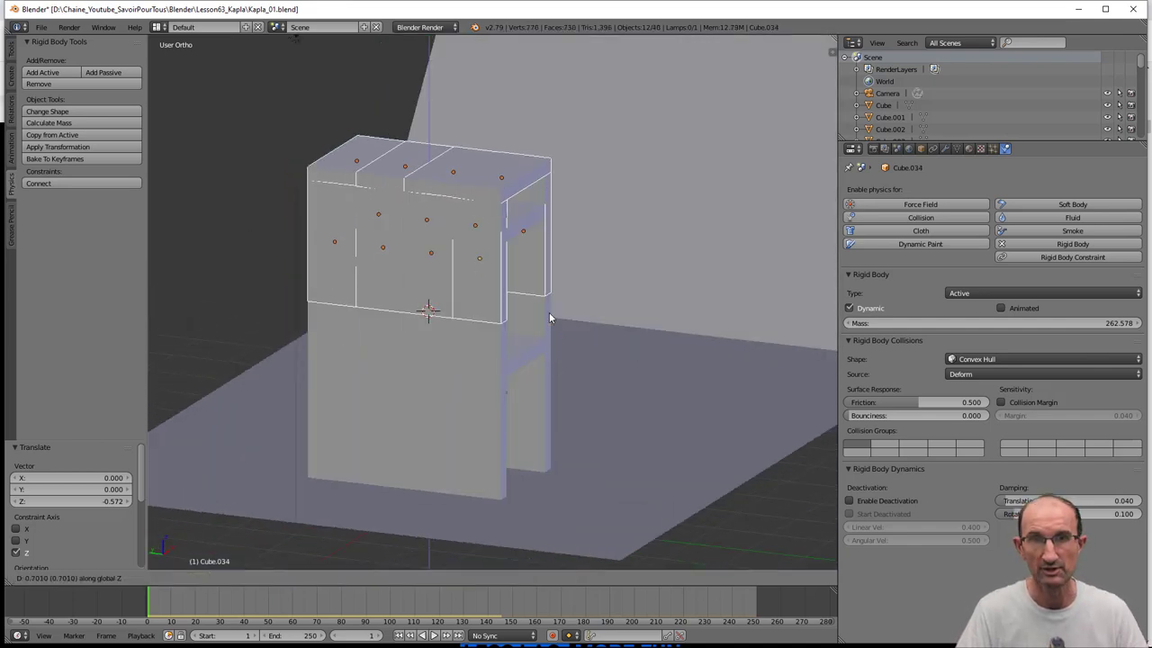
{"action": "left_click", "coordinate": [506, 148]}
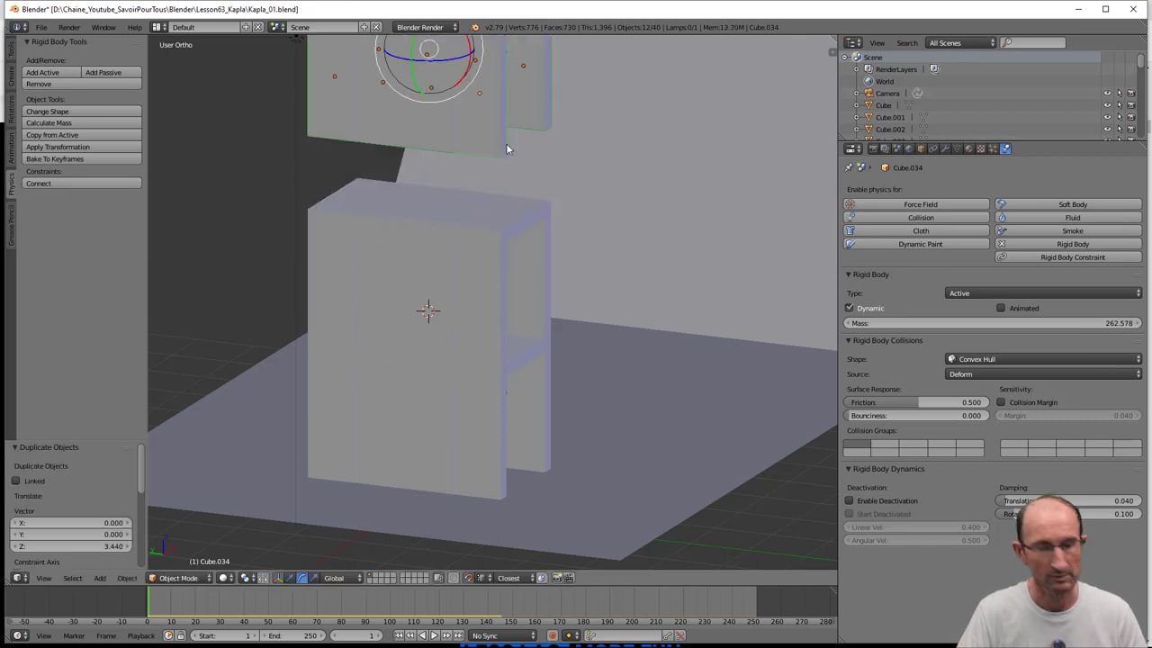
{"action": "key", "text": "g"}
{"action": "key", "text": "z"}
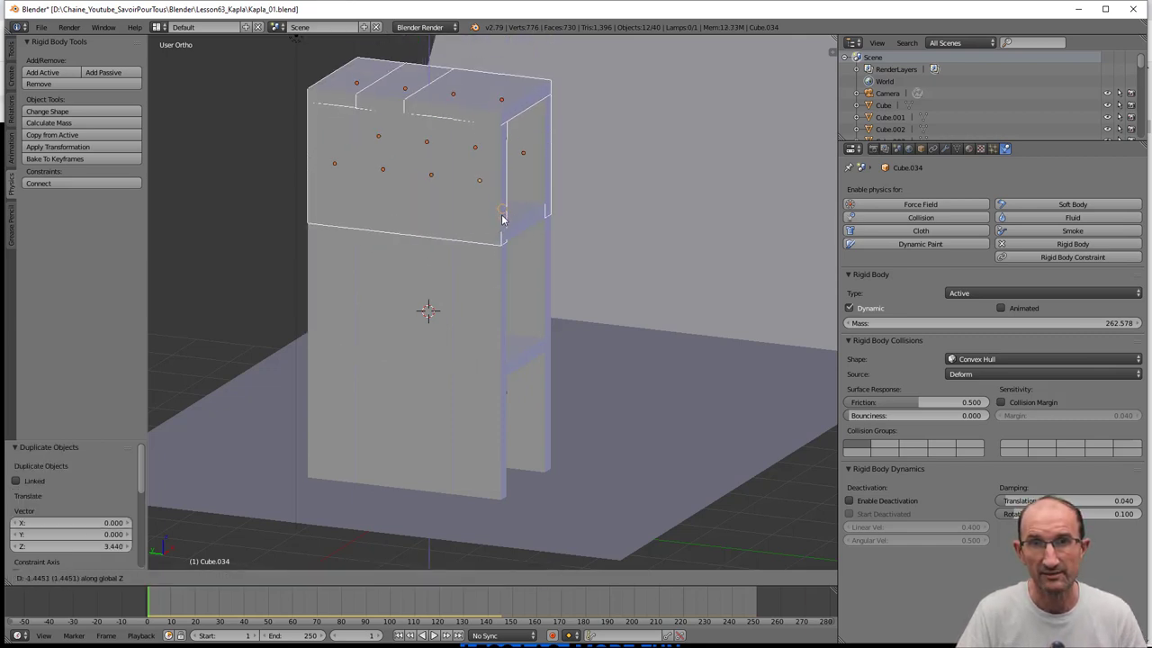
{"action": "left_click", "coordinate": [502, 235]}
{"action": "scroll", "coordinate": [497, 261], "scroll_direction": "down", "scroll_amount": 3}
{"action": "scroll", "coordinate": [496, 261], "scroll_direction": "down", "scroll_amount": 2}
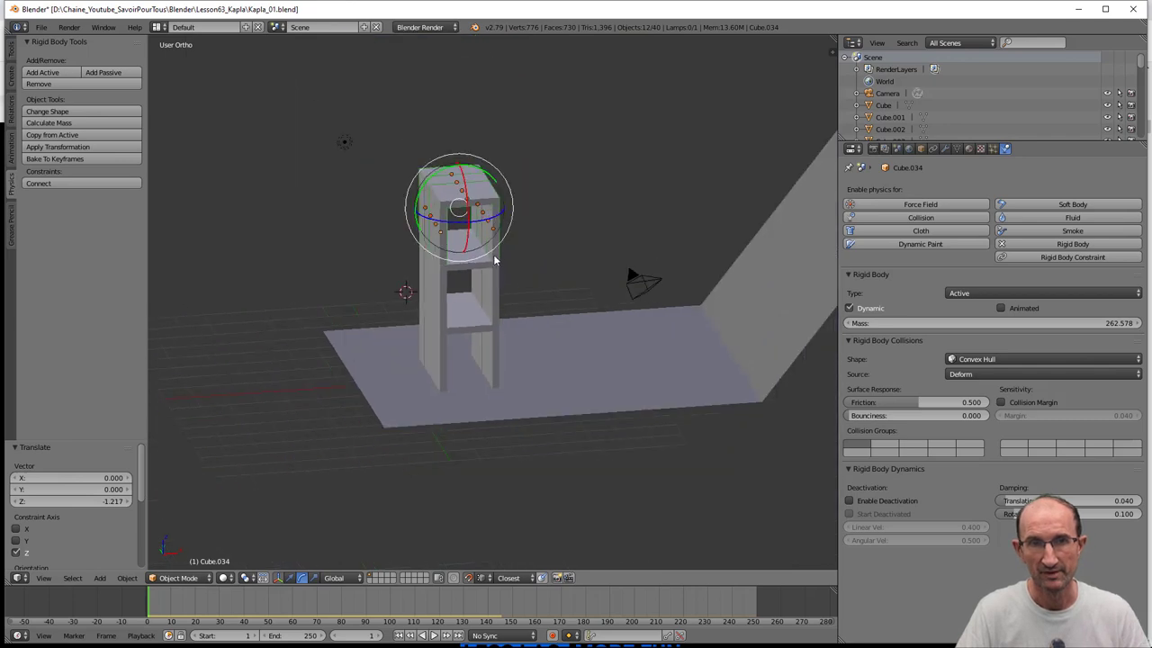
{"action": "mouse_move", "coordinate": [496, 261]}
{"action": "middle_mouse_down"}
{"action": "mouse_move", "coordinate": [594, 243]}
{"action": "mouse_move", "coordinate": [559, 252]}
{"action": "mouse_move", "coordinate": [544, 349]}
{"action": "middle_mouse_up"}
{"action": "scroll", "coordinate": [585, 245], "scroll_direction": "down", "scroll_amount": 3}
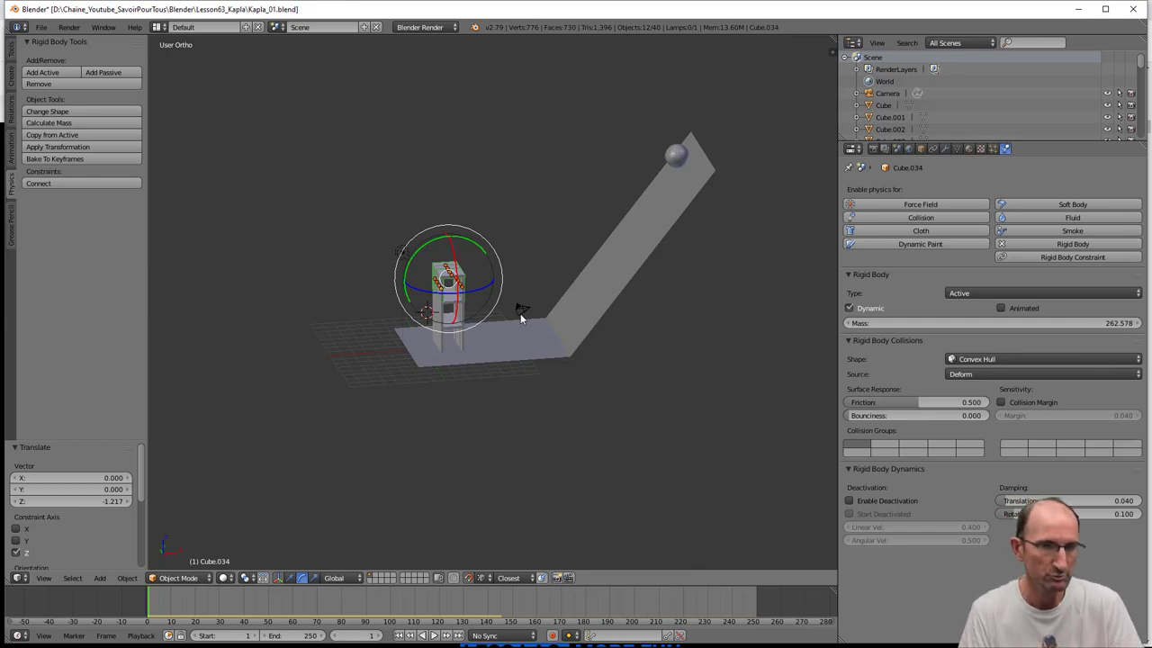
{"action": "scroll", "coordinate": [427, 309], "scroll_direction": "up", "scroll_amount": 3}
{"action": "middle_click_drag", "start_coordinate": [428, 308], "coordinate": [422, 312]}
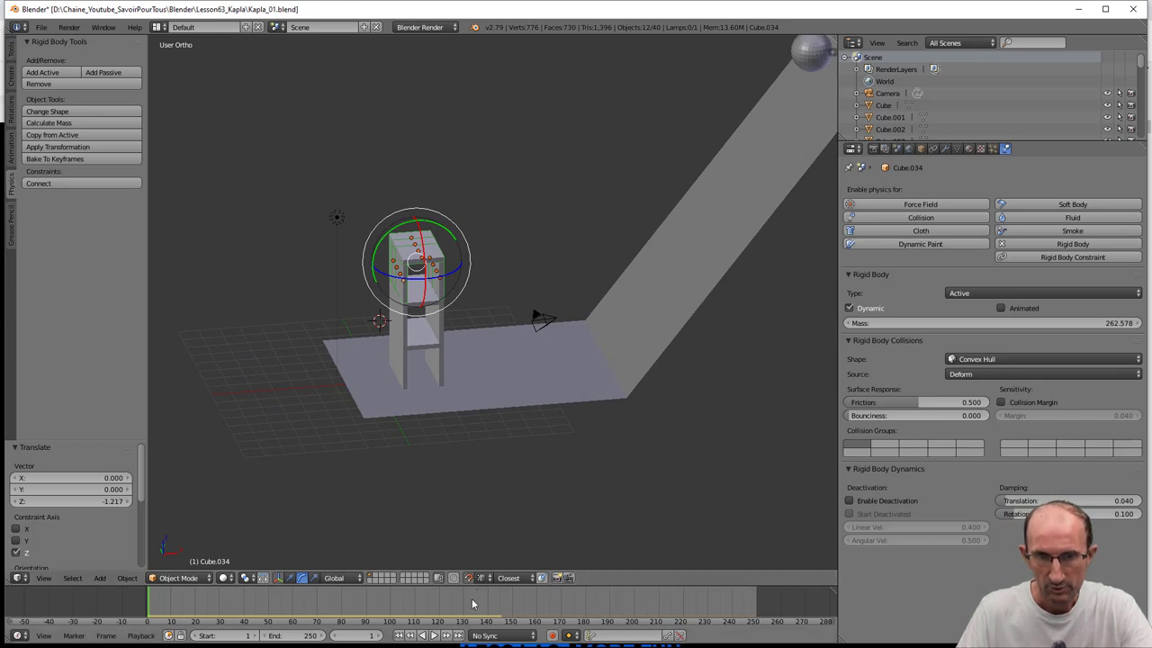
{"action": "left_click", "coordinate": [434, 636]}
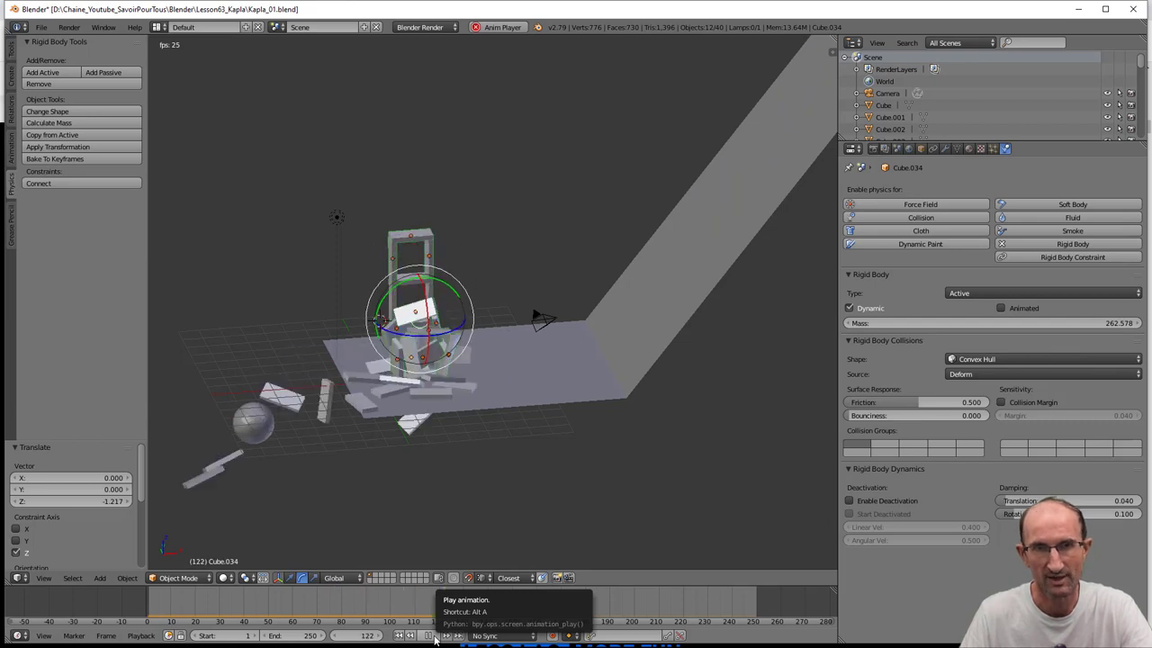
{"action": "mouse_move", "coordinate": [457, 400]}
{"action": "middle_mouse_down"}
{"action": "mouse_move", "coordinate": [461, 388]}
{"action": "mouse_move", "coordinate": [353, 388]}
{"action": "middle_mouse_up"}
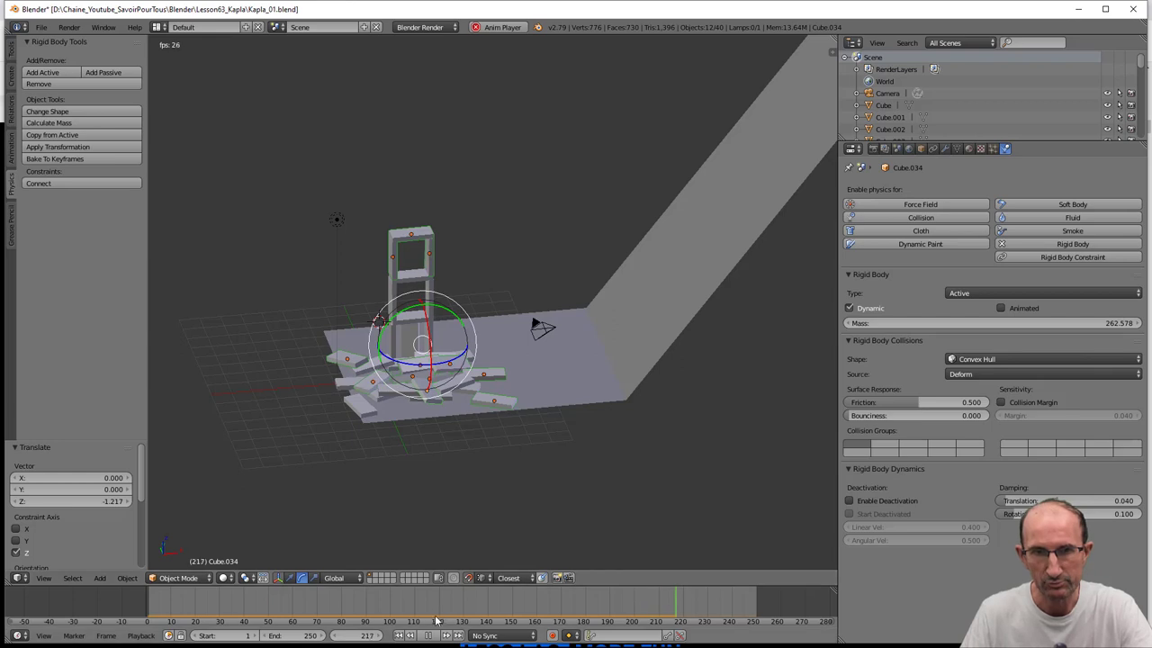
{"action": "left_click", "coordinate": [430, 637]}
{"action": "left_click", "coordinate": [399, 635]}
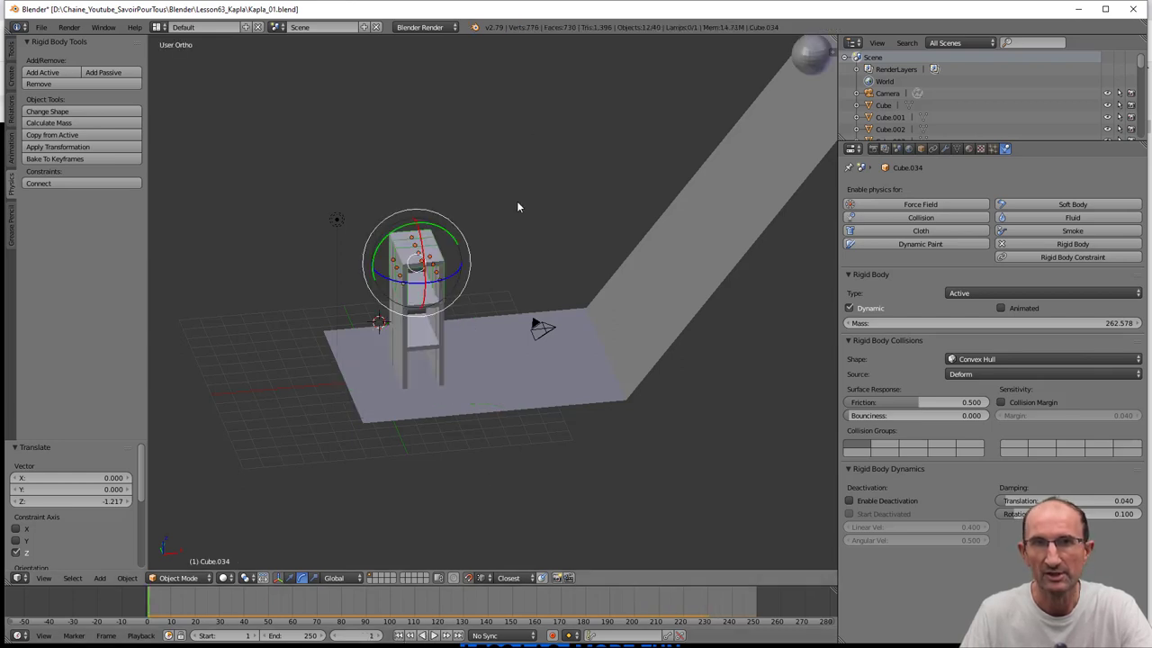
Step: Switch the render engine to Cycles Render
{"action": "left_click", "coordinate": [450, 31]}
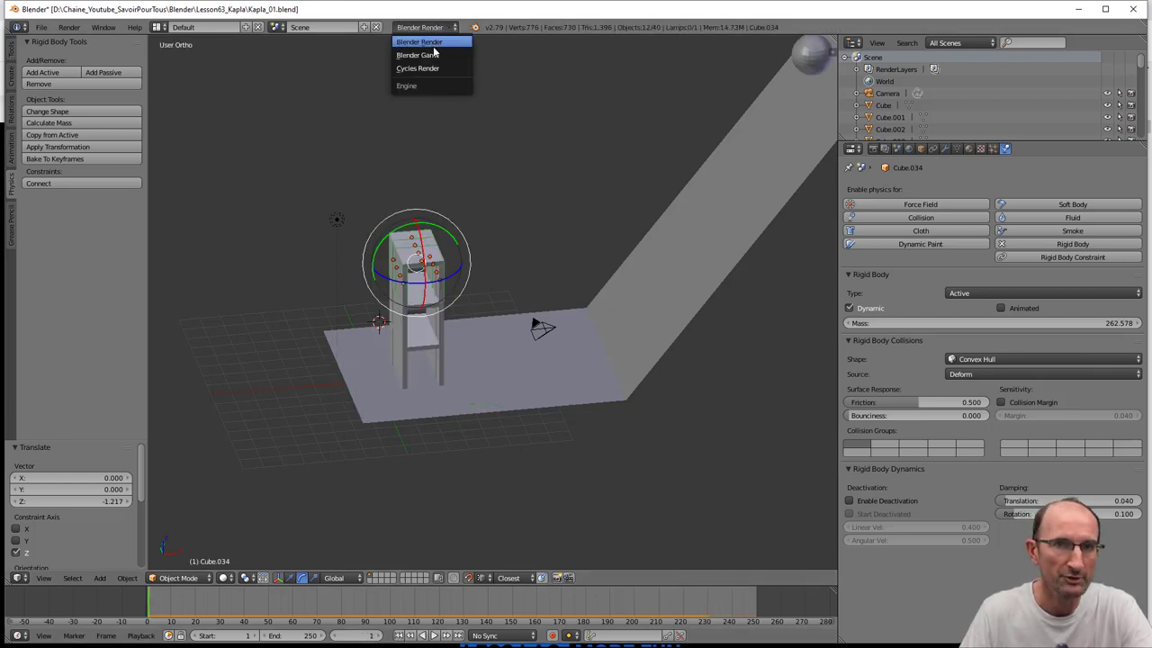
{"action": "left_click", "coordinate": [431, 68]}
{"action": "middle_click_drag", "start_coordinate": [454, 288], "coordinate": [465, 285]}
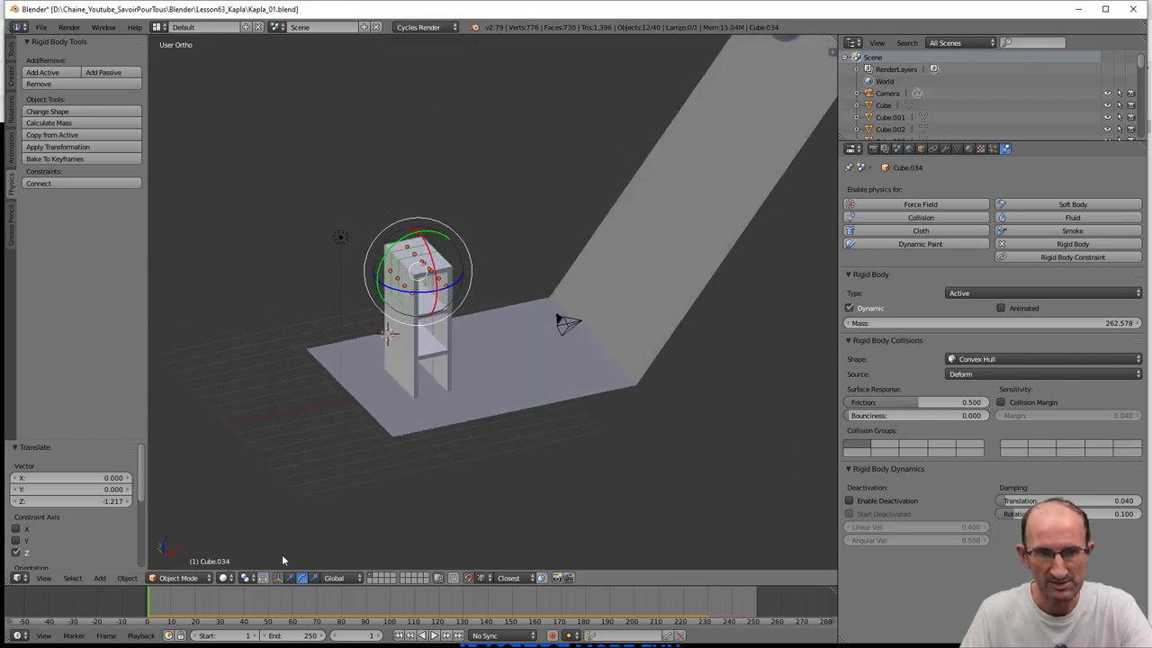
Step: Preview the tower in Rendered shading, then return to Solid and select the sphere
{"action": "left_click", "coordinate": [224, 578]}
{"action": "left_click", "coordinate": [252, 496]}
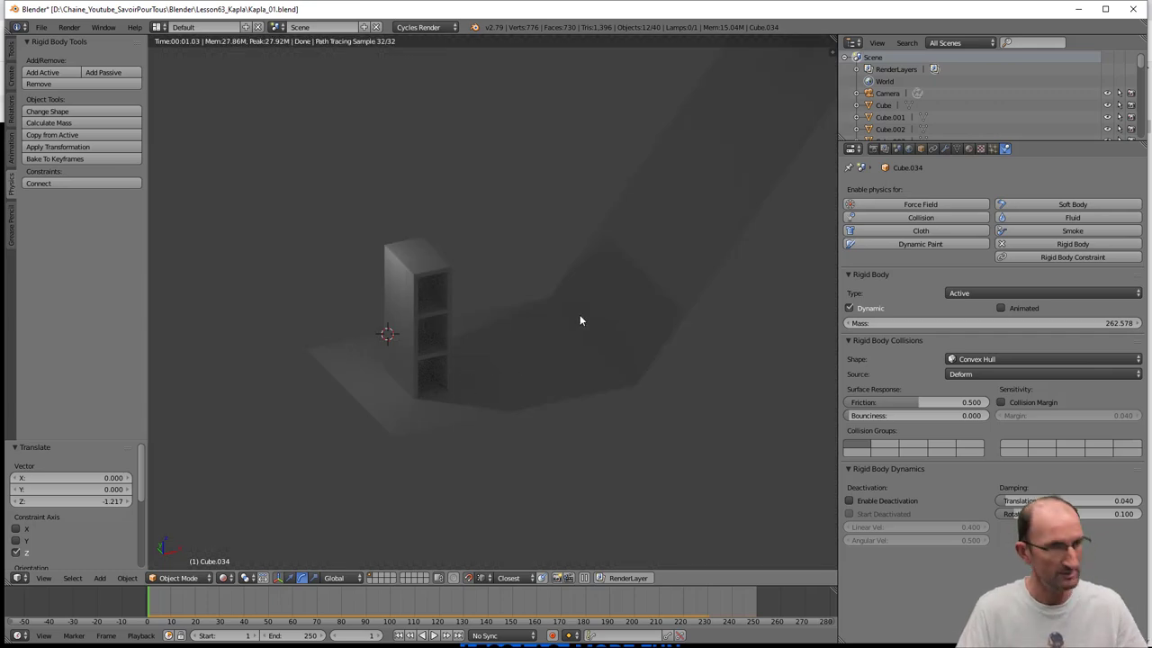
{"action": "middle_click_drag", "start_coordinate": [579, 321], "coordinate": [515, 376], "text": "shift"}
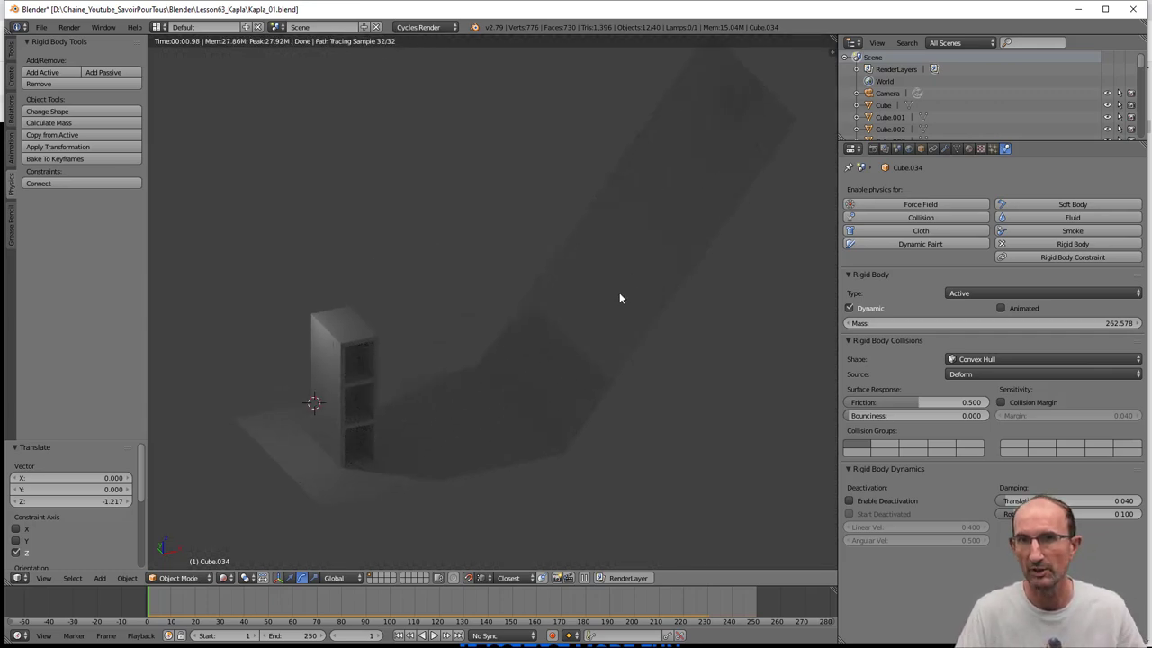
{"action": "key", "text": "shift+z"}
{"action": "right_click", "coordinate": [586, 210]}
{"action": "middle_click_drag", "start_coordinate": [568, 306], "coordinate": [627, 233]}
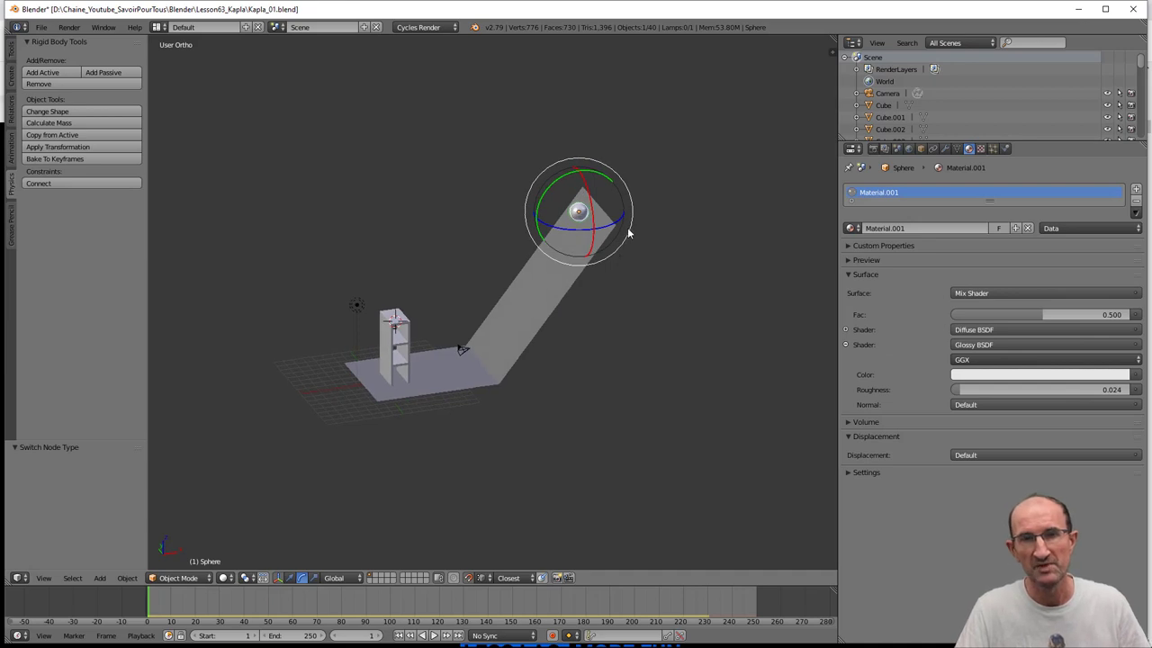
{"action": "scroll", "coordinate": [628, 227], "scroll_direction": "up", "scroll_amount": 3}
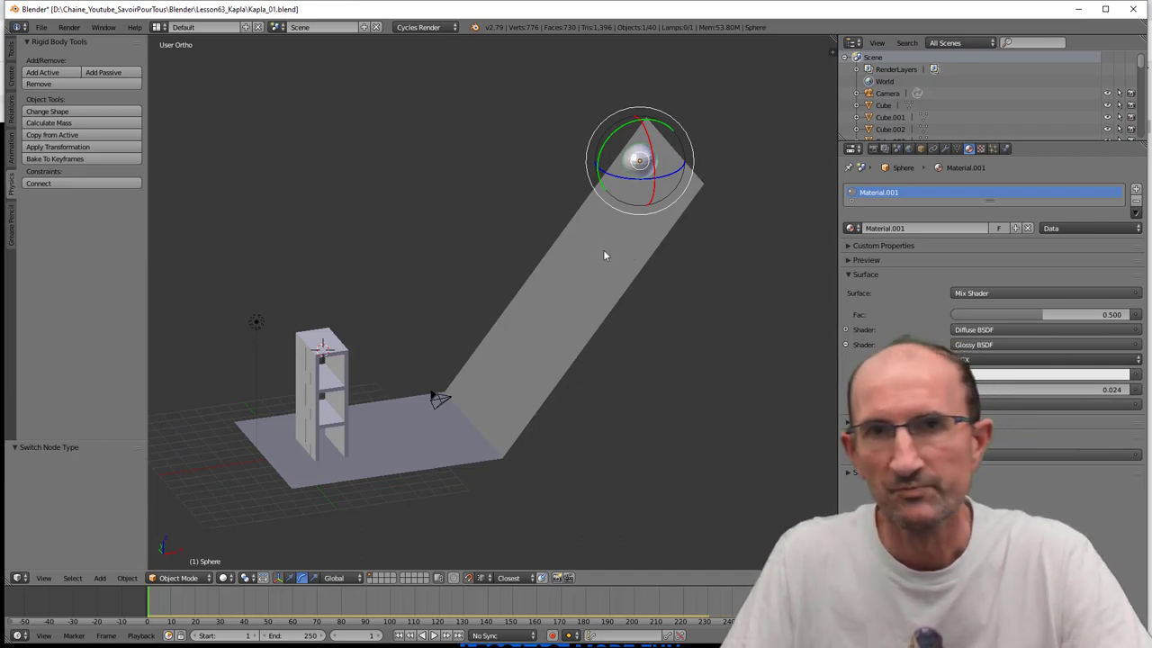
{"action": "scroll", "coordinate": [591, 252], "scroll_direction": "up", "scroll_amount": 1}
{"action": "scroll", "coordinate": [609, 252], "scroll_direction": "up", "scroll_amount": 1}
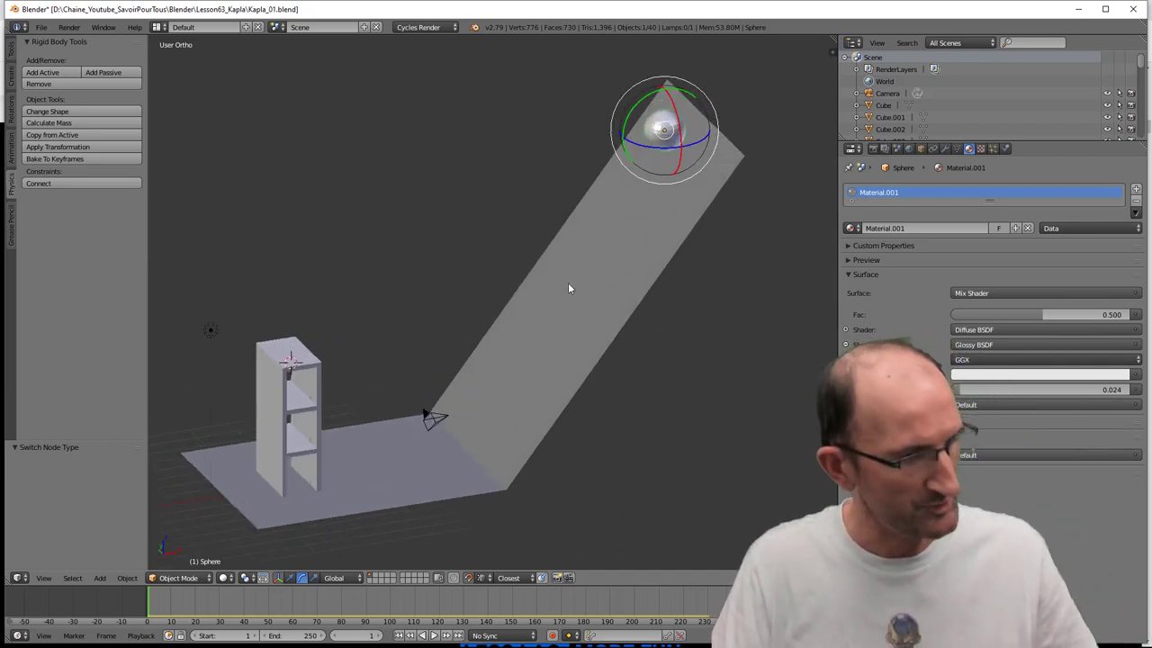
{"action": "scroll", "coordinate": [568, 288], "scroll_direction": "down", "scroll_amount": 1}
{"action": "scroll", "coordinate": [561, 310], "scroll_direction": "up", "scroll_amount": 1}
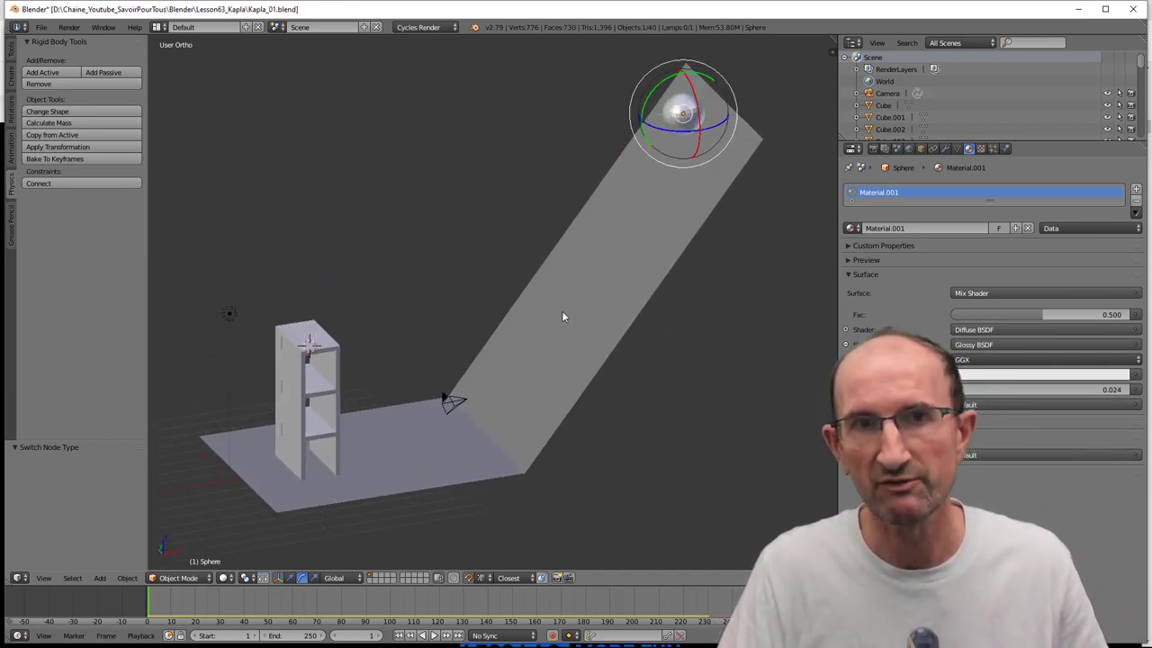